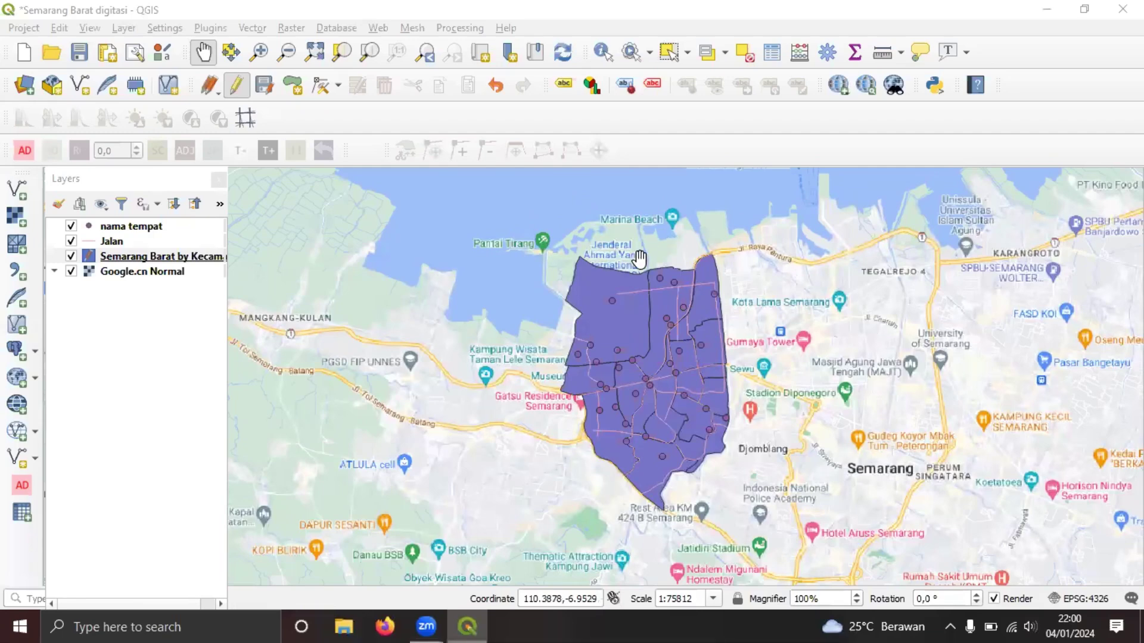
Step: Open the attribute table of the Semarang Barat by Kecamatan layer
mouse_move(694, 350)
left_mouse_down()
mouse_move(660, 356)
mouse_move(610, 302)
mouse_move(667, 366)
mouse_move(689, 351)
mouse_move(678, 349)
left_mouse_up()
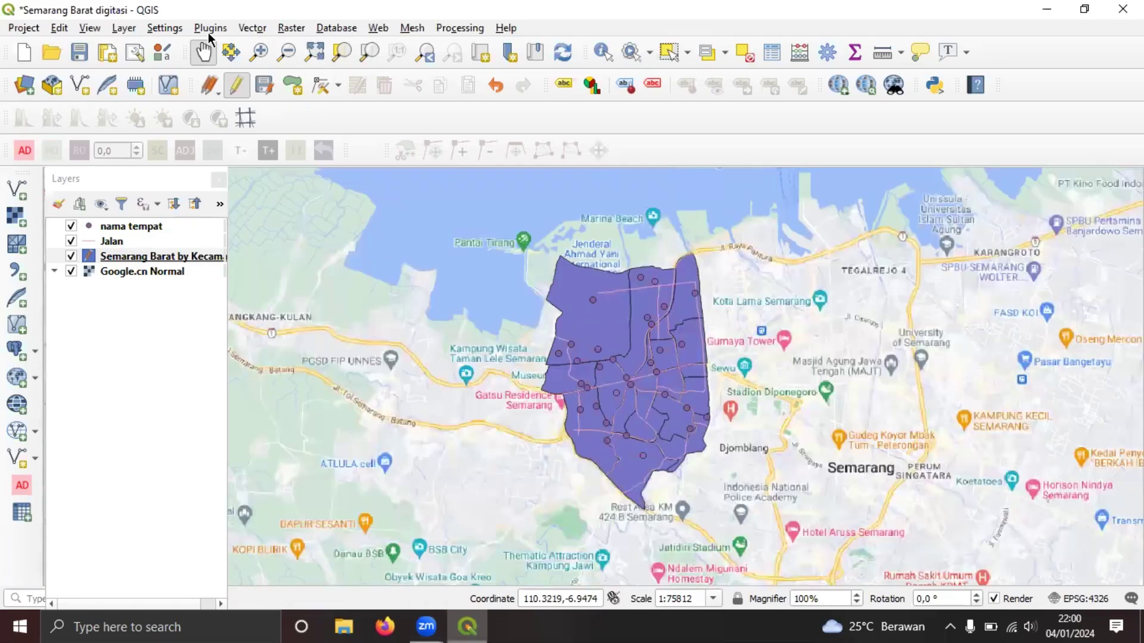
left_click(158, 256)
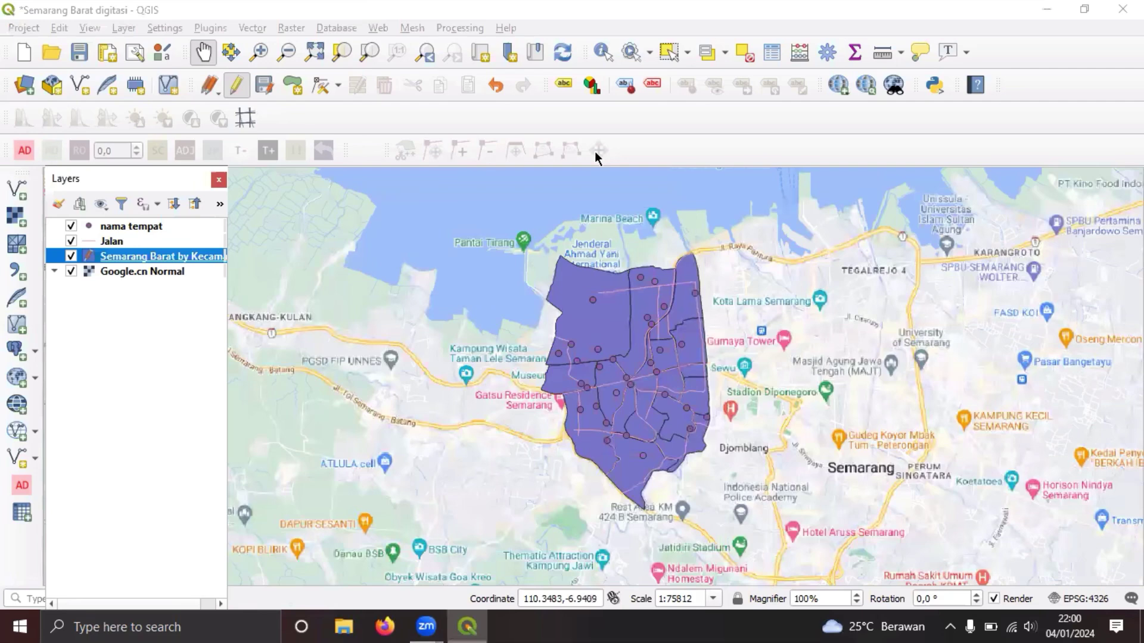
left_click(771, 53)
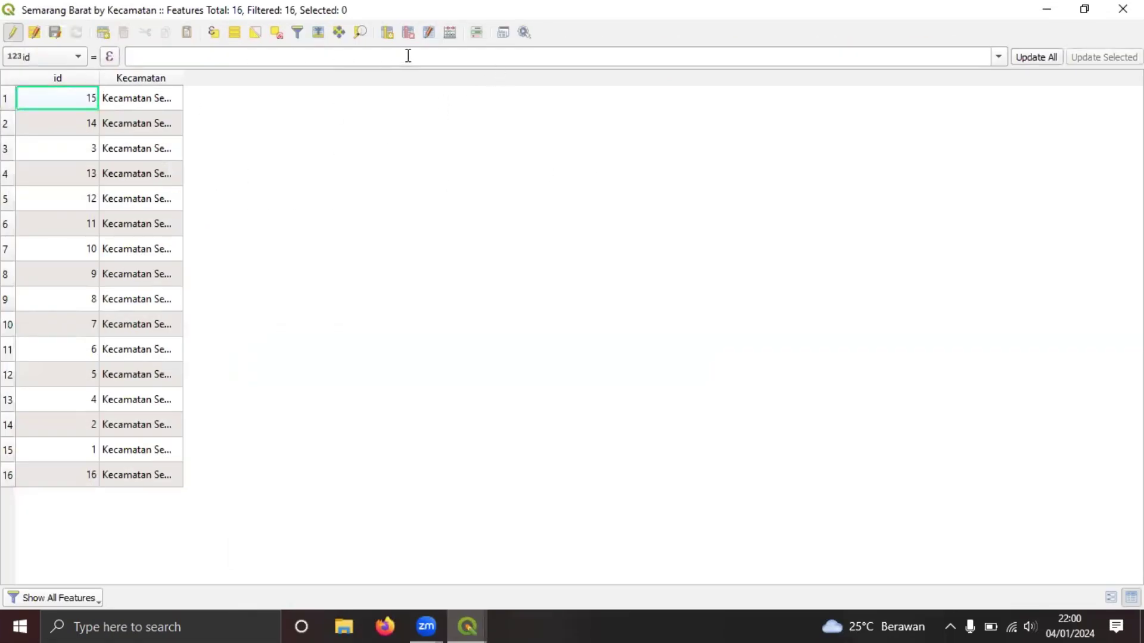
Step: Add a text (string) field named Kelurahan with the comment "Kelurahan Semarang Barat" and a length of 50
left_click(387, 32)
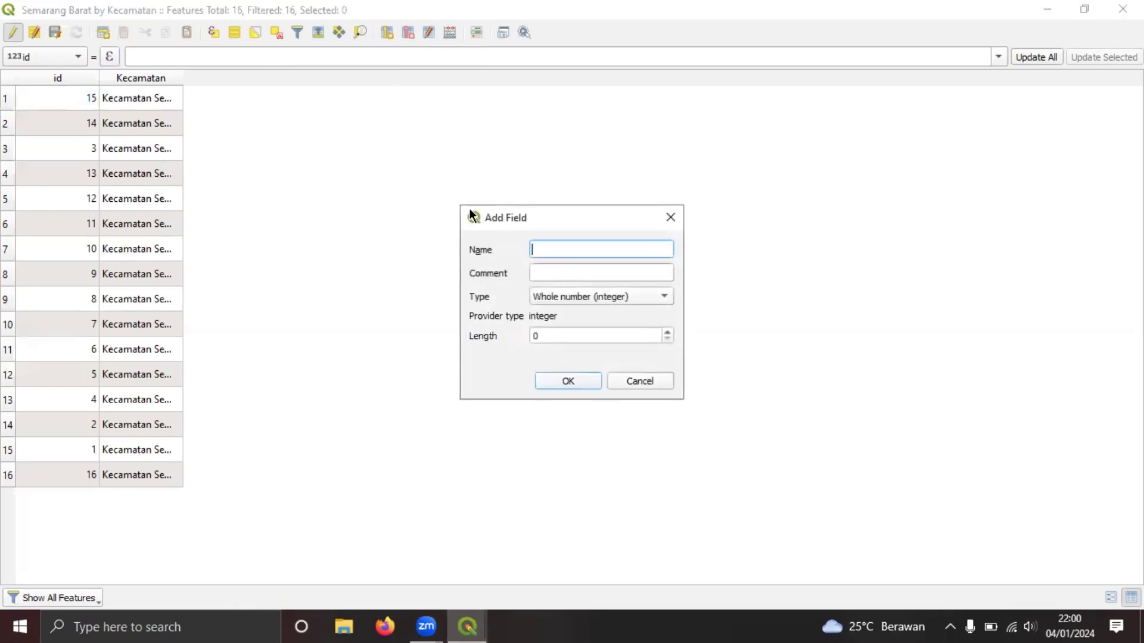
type("Kelurahan")
key("Tab")
type("Kelurahan Semarang Barat")
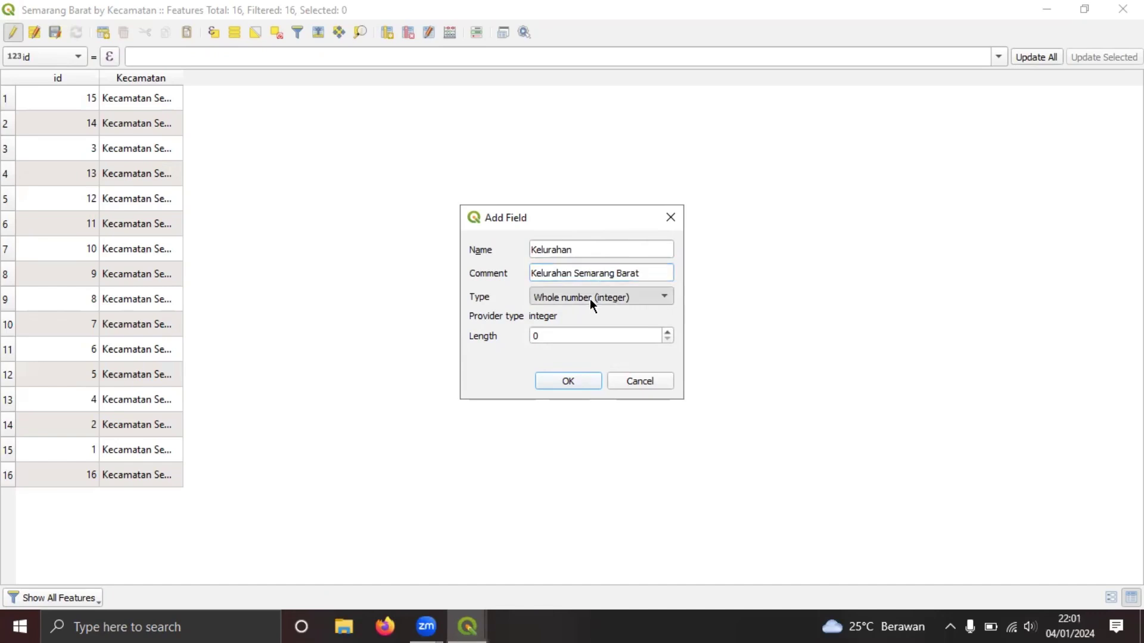
left_click(590, 298)
left_click(595, 354)
left_click(592, 337)
key("BackSpace")
type("5")
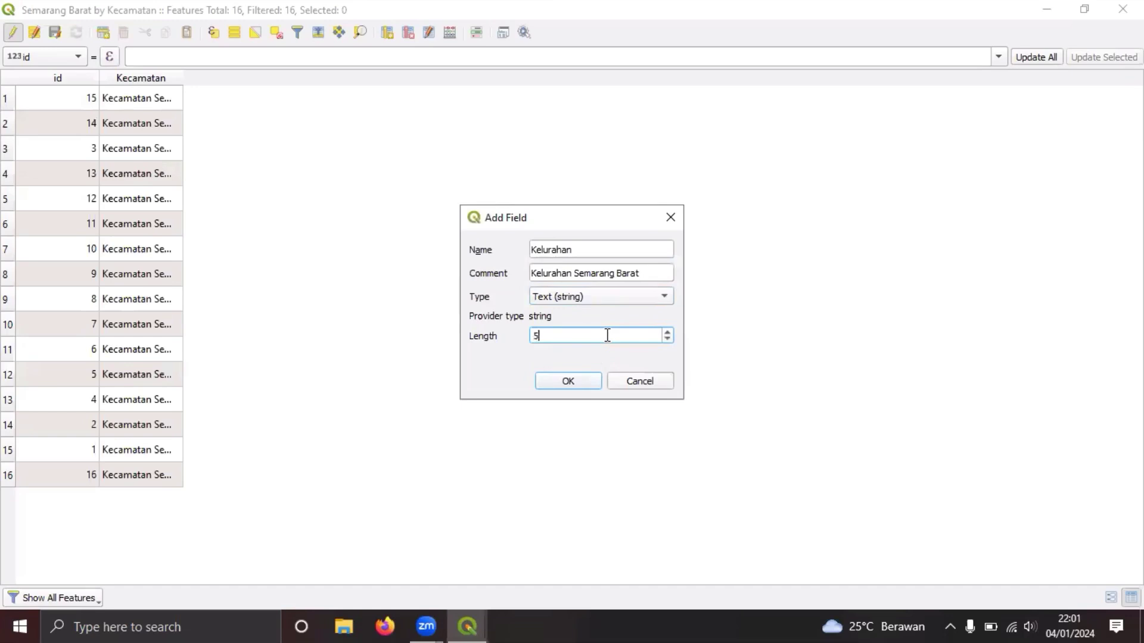
type("0")
left_click(577, 379)
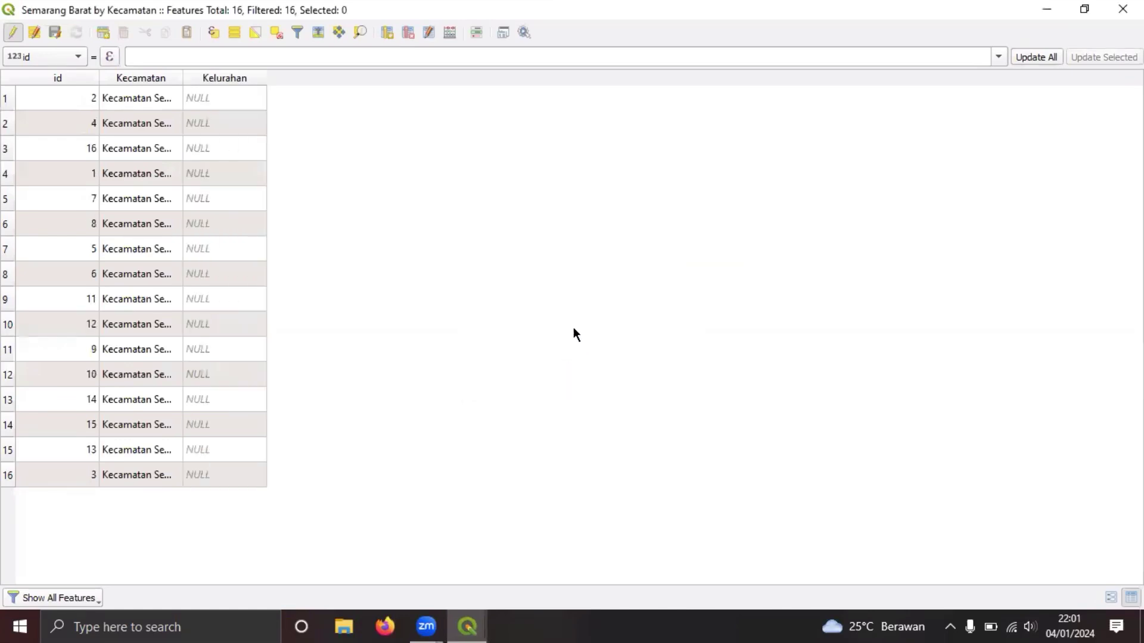
Step: Shrink the attribute table window and place it beside the polygons so the map stays in view
double_click(222, 95)
left_click(1085, 8)
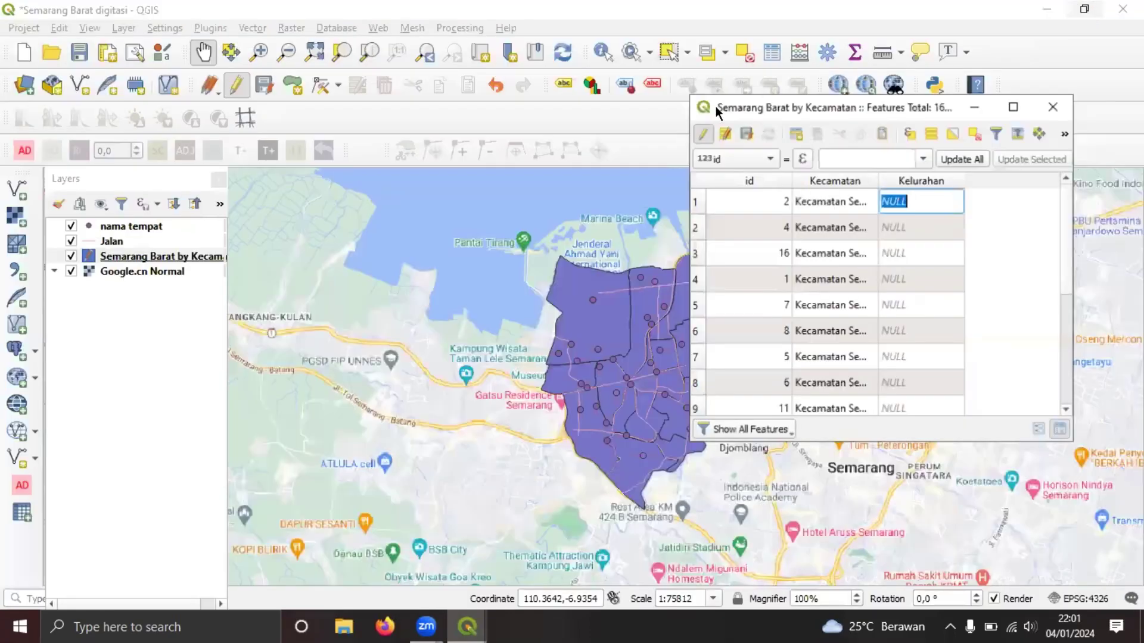
left_click_drag(855, 119, 883, 117)
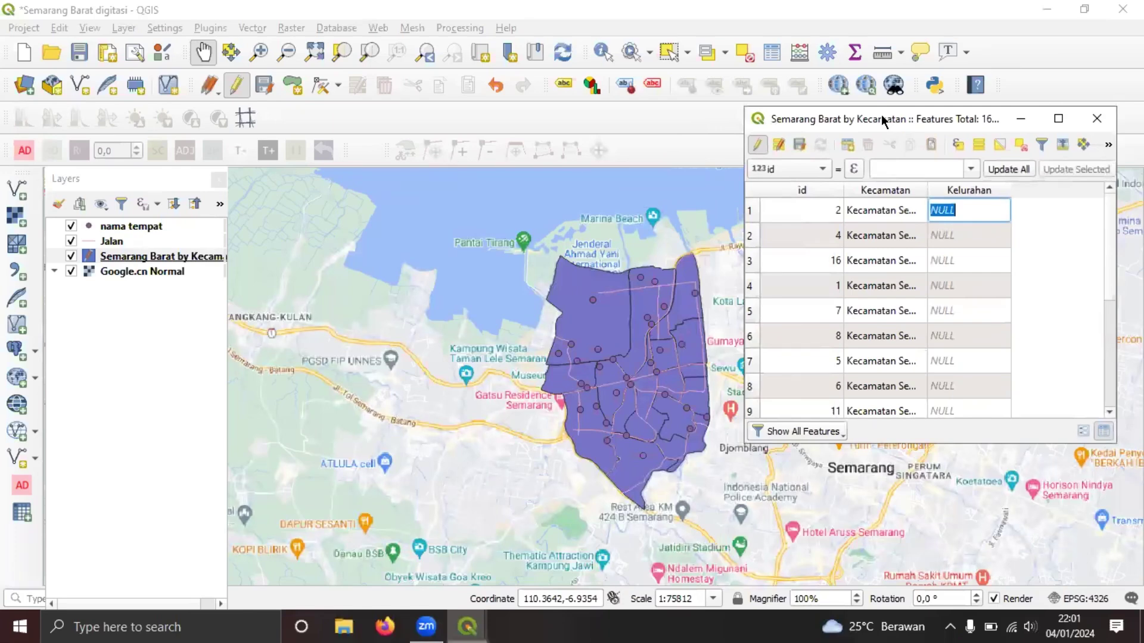
Step: Fill in the Kelurahan field with Bongsari for id 2 and Bojong Salaman for id 4
left_click(750, 210)
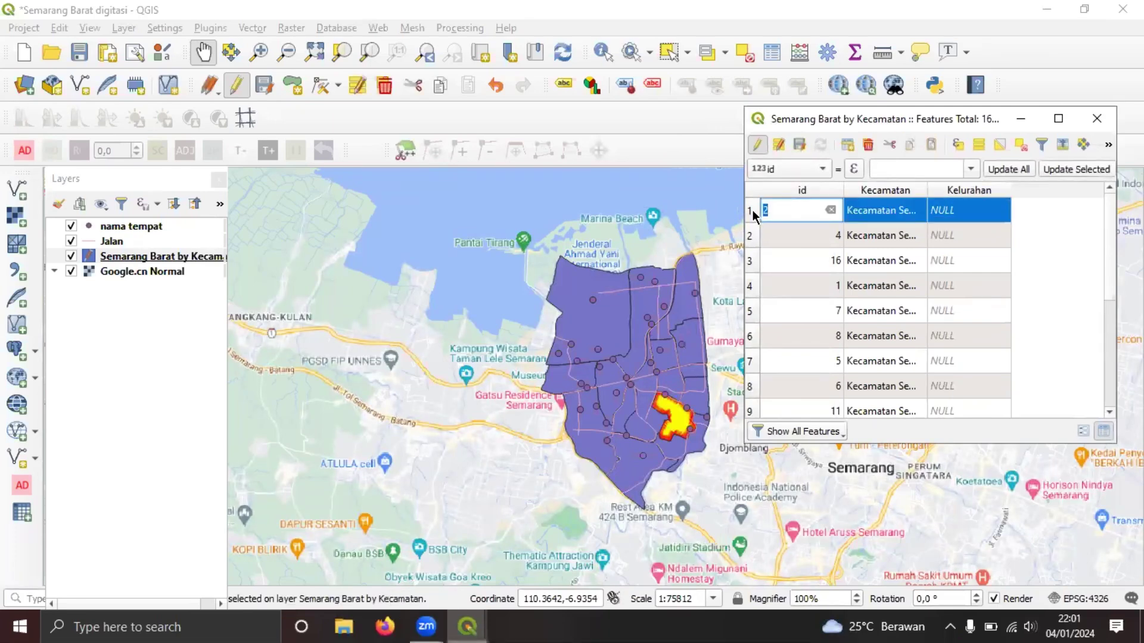
left_click(970, 210)
type("Bongsari")
left_click(799, 247)
left_click(969, 237)
type("Bojong Salaman")
Step: Enter Kalibanteng Kidul as the Kelurahan for id 16 and Cabean for id 1
left_click(961, 261)
type("Kalibanteng K")
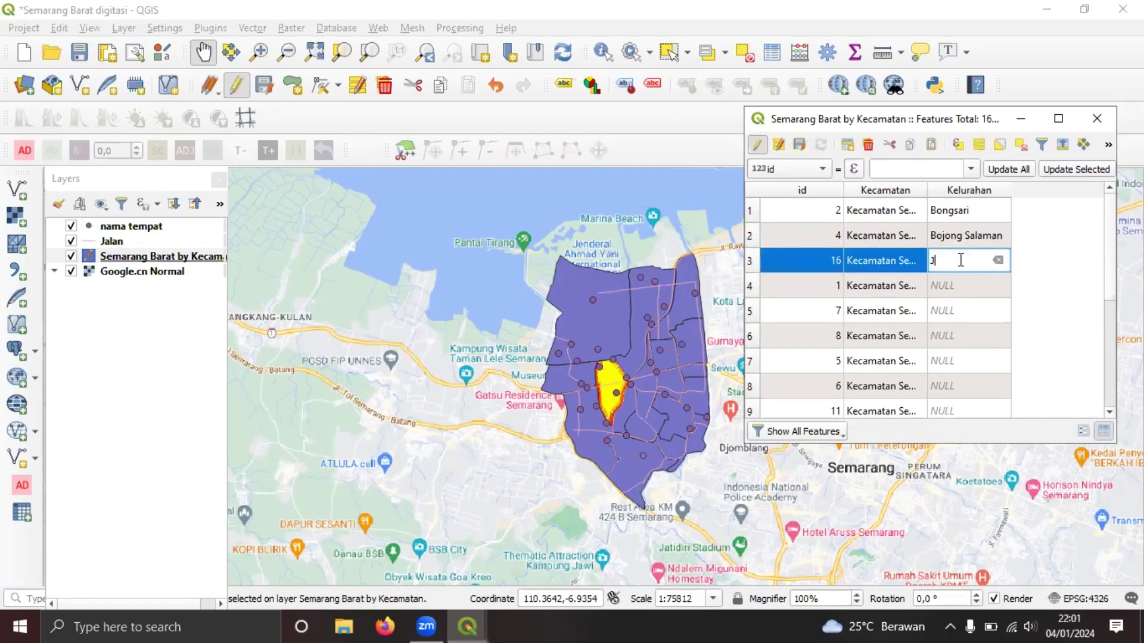
type("idul")
left_click(972, 287)
type("Cabean")
Step: Enter Gisikdrono as the Kelurahan for id 7 and Kalibanteng Kidul for id 8
left_click(955, 309)
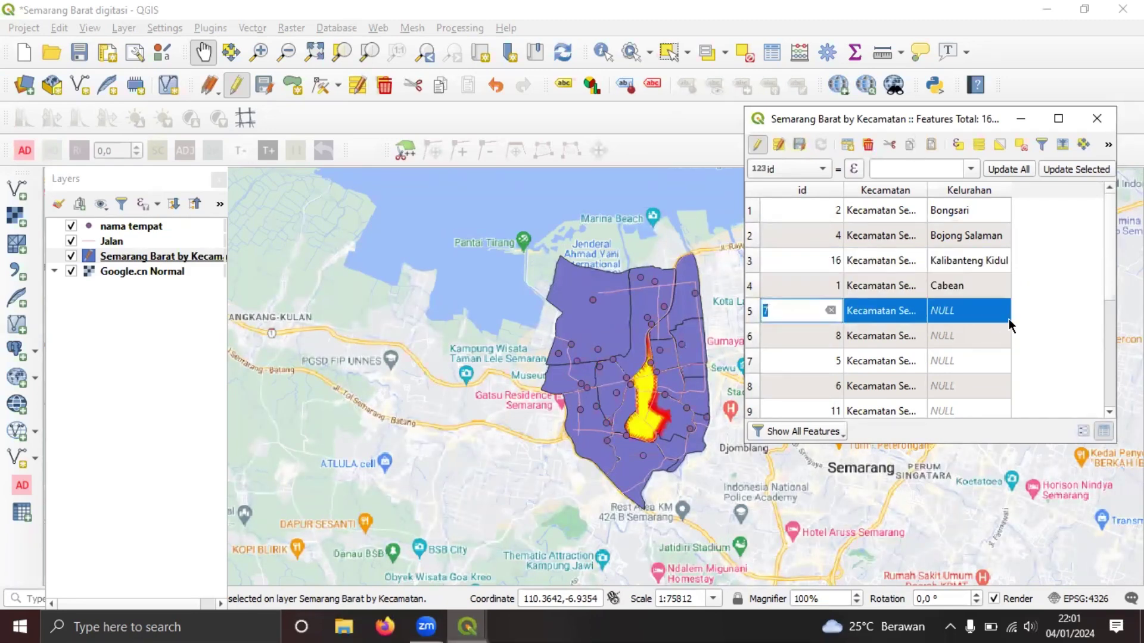
type("Gisikdrono")
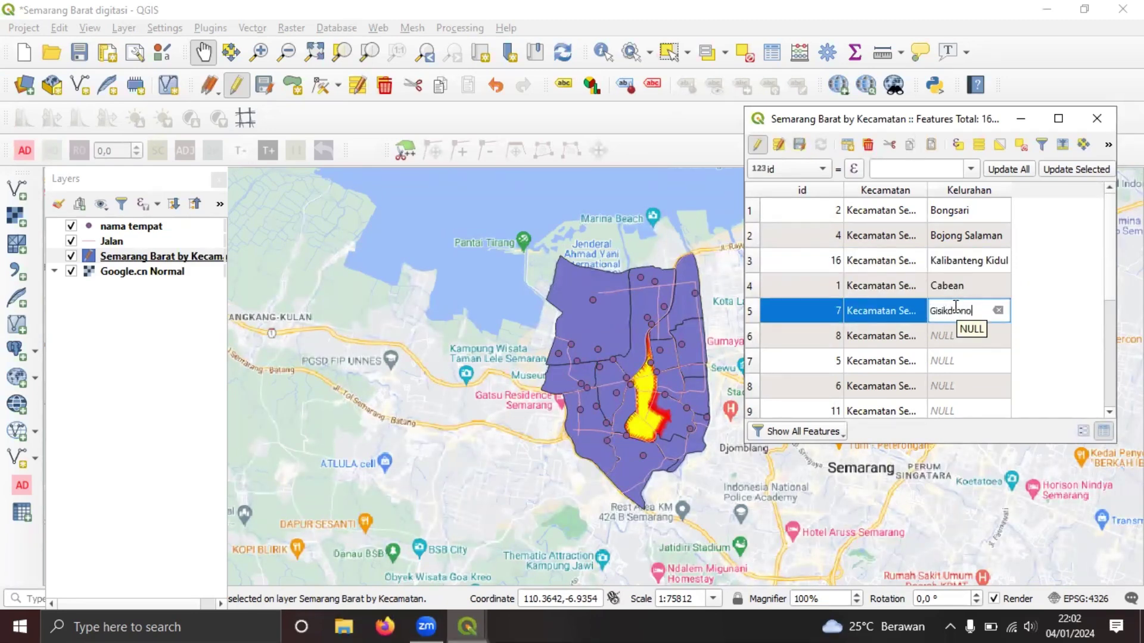
left_click(974, 334)
type("Kalibanteng Kidul")
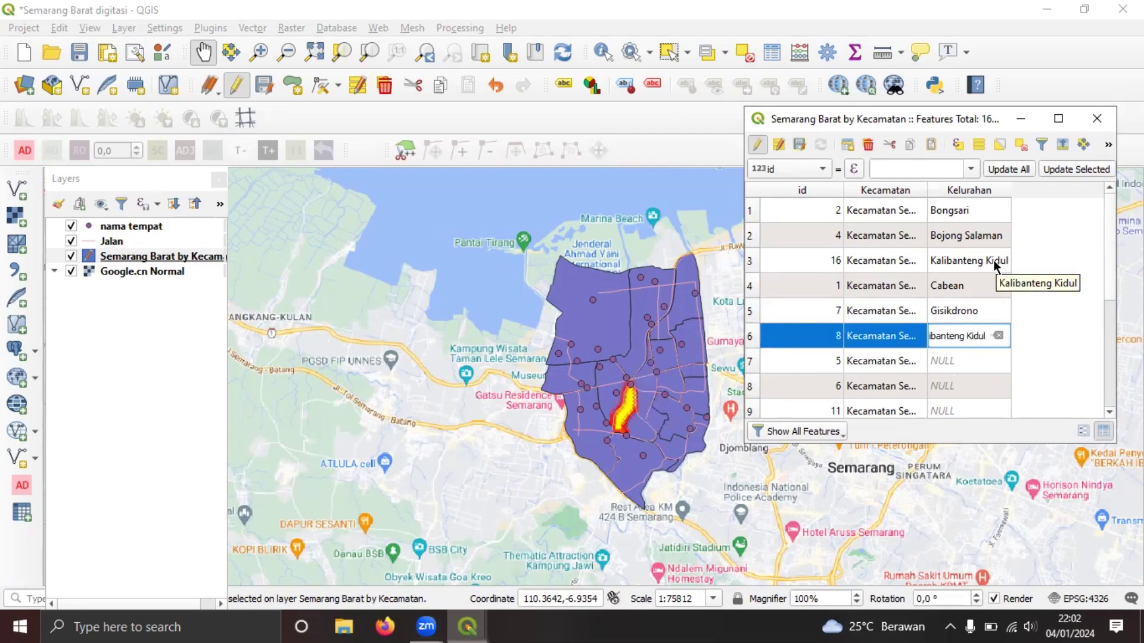
Step: Correct the Kelurahan value of id 16 to Kalibanteng Kulon
left_click(976, 260)
type("Kalibanteng K")
type("ulon")
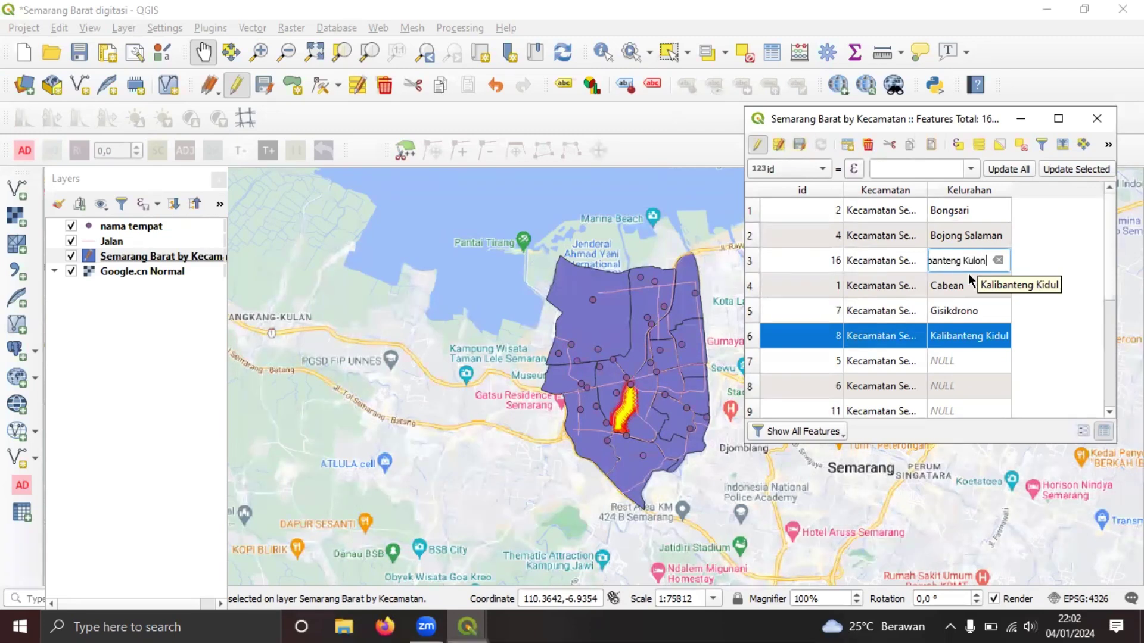
Step: Enter Tawang Mas as the Kelurahan for id 5 and Karangayu for id 6
left_click(964, 359)
type("Tawang Mas")
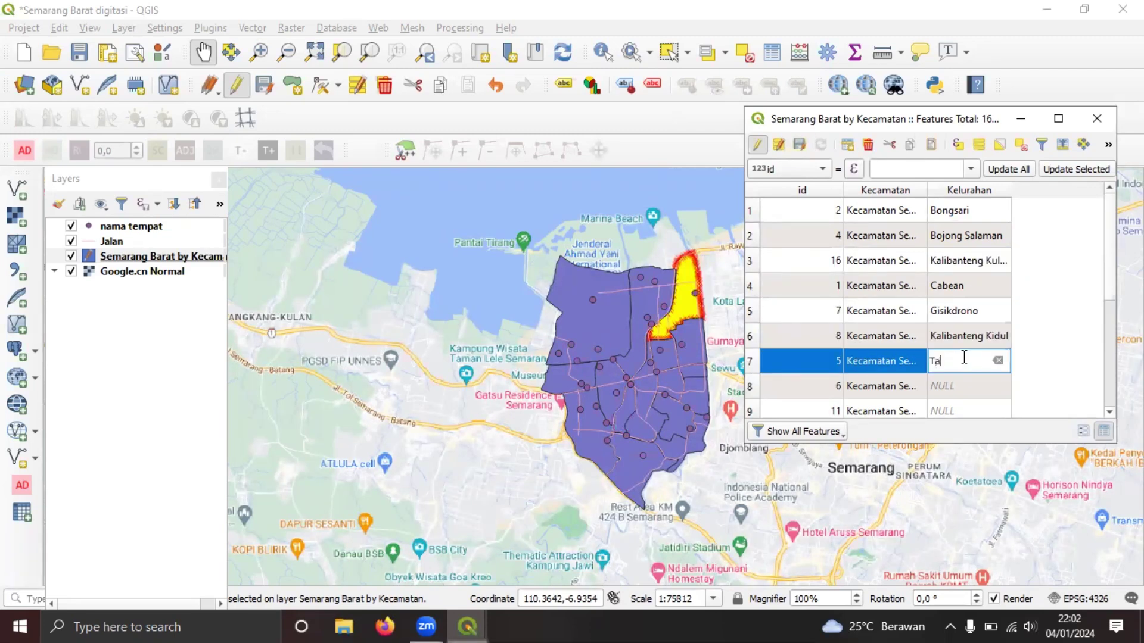
scroll(904, 325, "down", 2)
key("Tab")
left_click(987, 237)
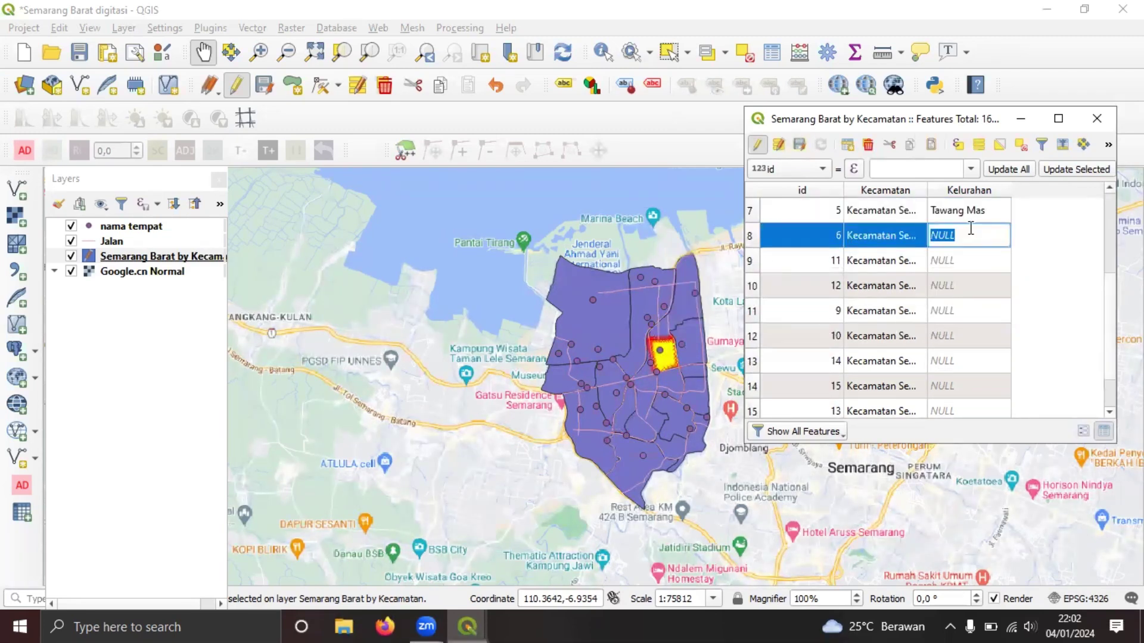
type("Karangayu")
Step: Enter Kembangarum as the Kelurahan for id 11 and Manyaran for id 12
left_click(964, 260)
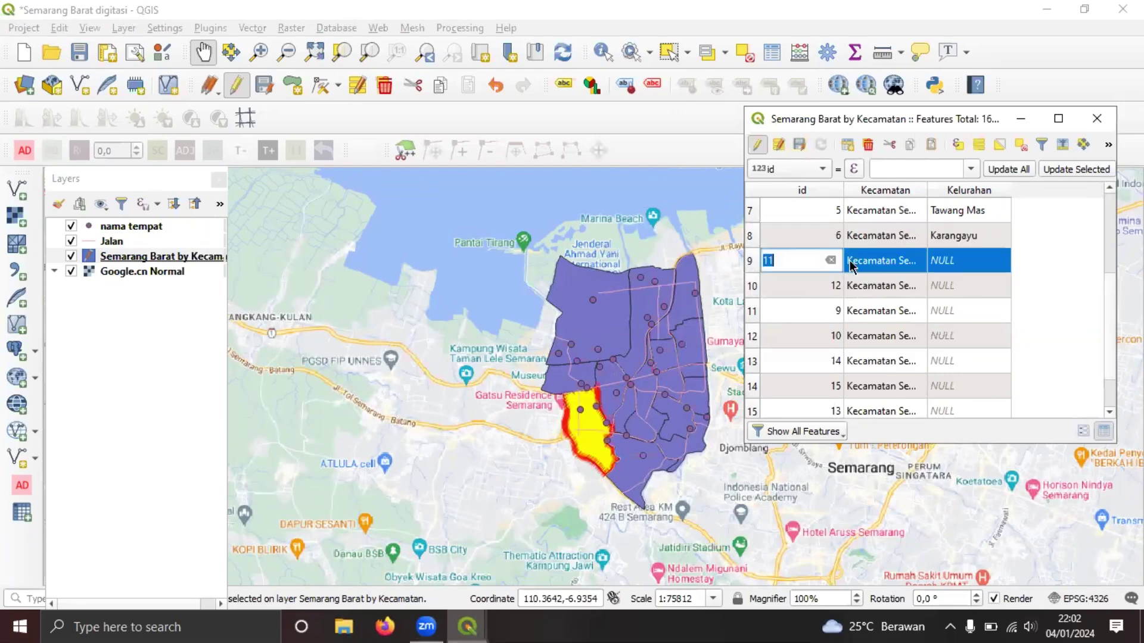
type("Kembangarum")
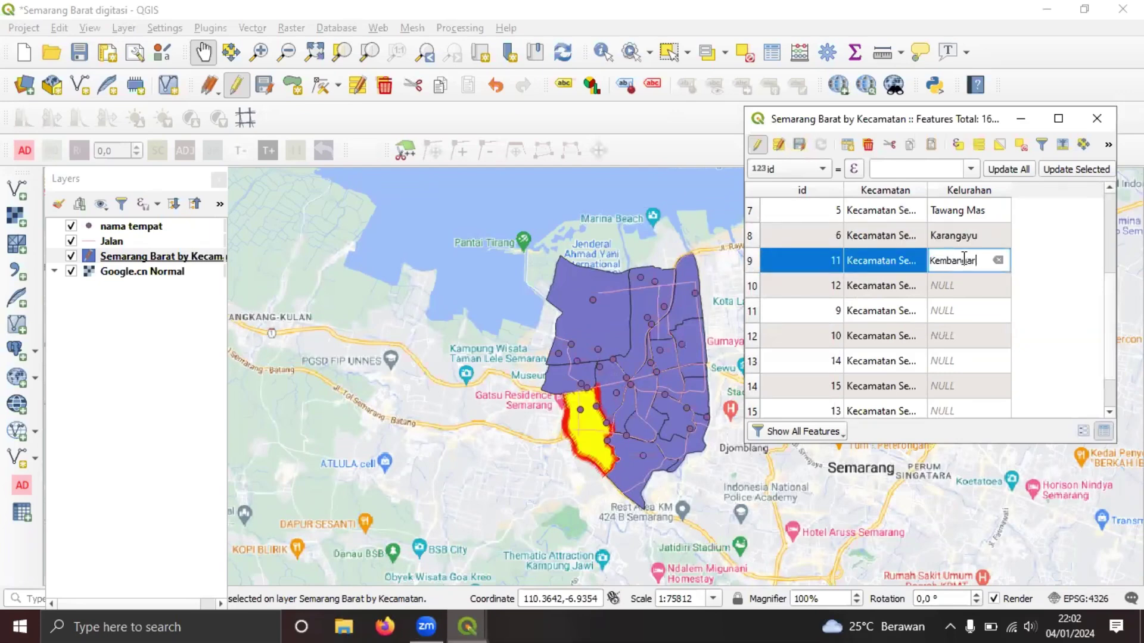
left_click(989, 286)
type("Manyaran")
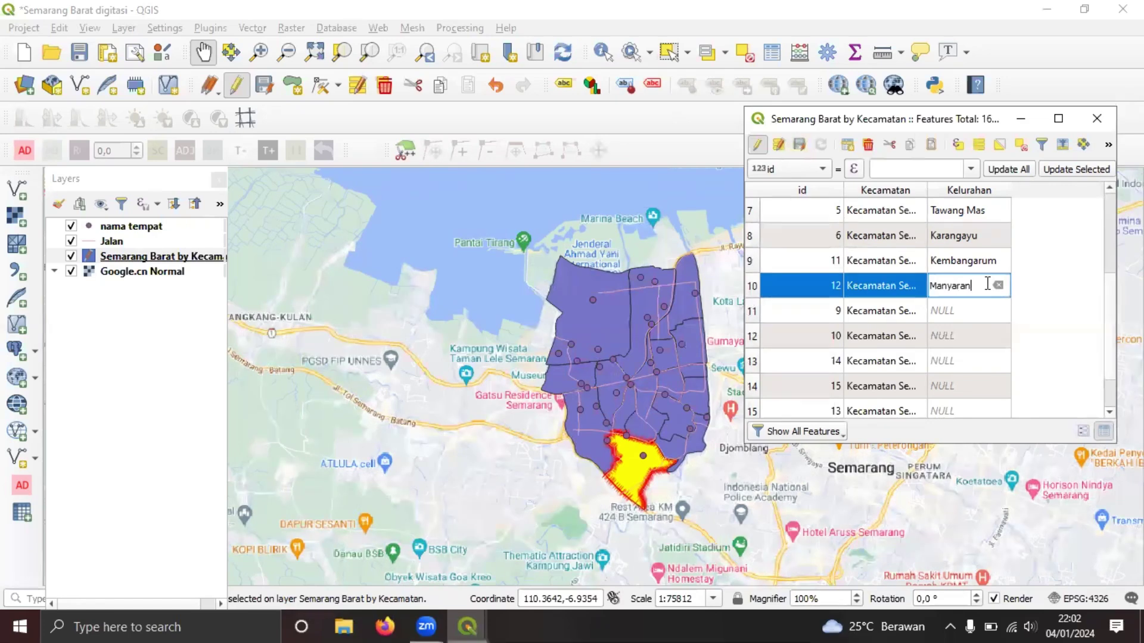
key("Tab")
Step: Enter Krapyak as the Kelurahan for id 9 and Krobokan for id 10
left_click(985, 312)
type("Krapyak")
left_click(962, 335)
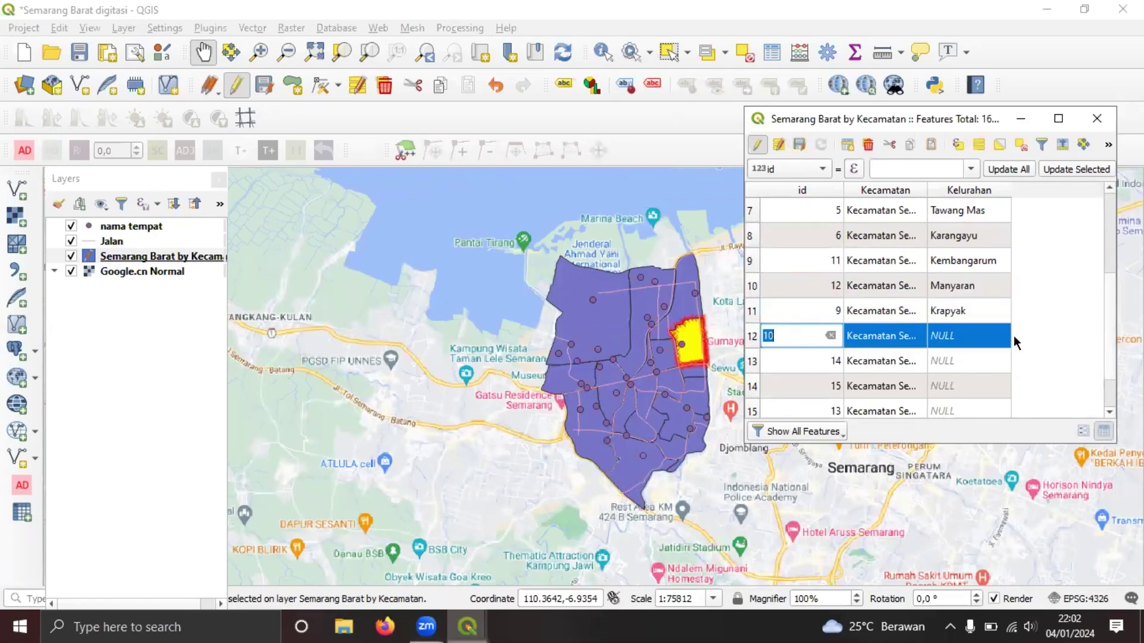
type("Krobokan")
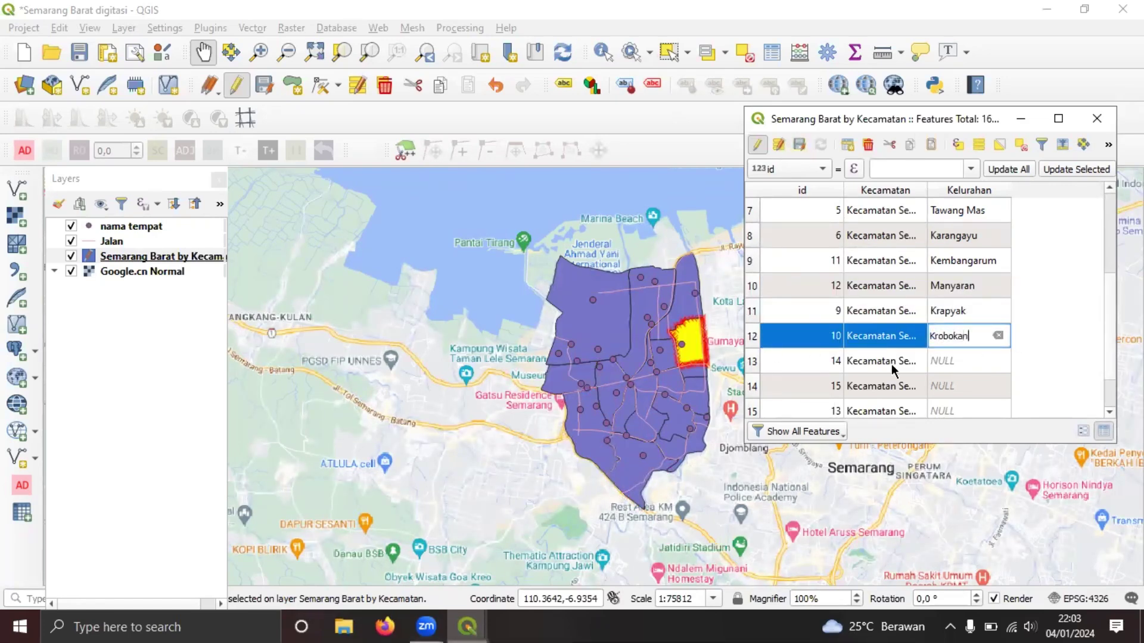
Step: Enter Ngemplak Simongan as the Kelurahan for id 14 and Tambakharjo for id 15
left_click(959, 362)
type("Ngemplak Simongan")
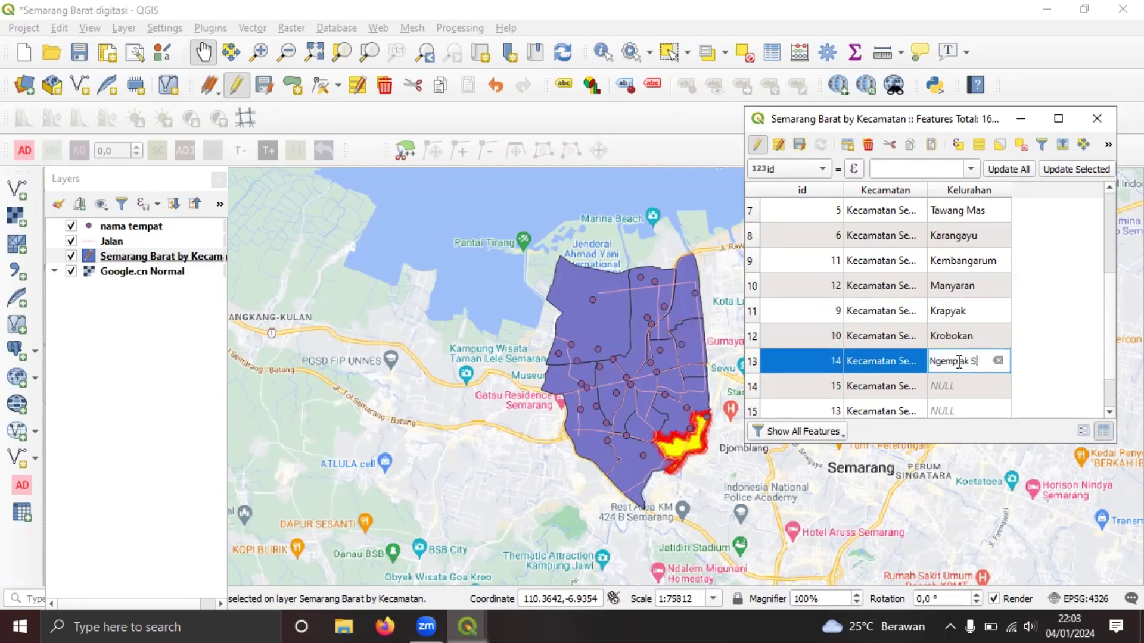
scroll(741, 347, "down", 1)
left_click(964, 356)
type("Tambakharjo")
Step: Enter Tawangsari as the Kelurahan for id 13 and Salaman Mloyo for id 3
left_click(983, 381)
type("Tawangsari")
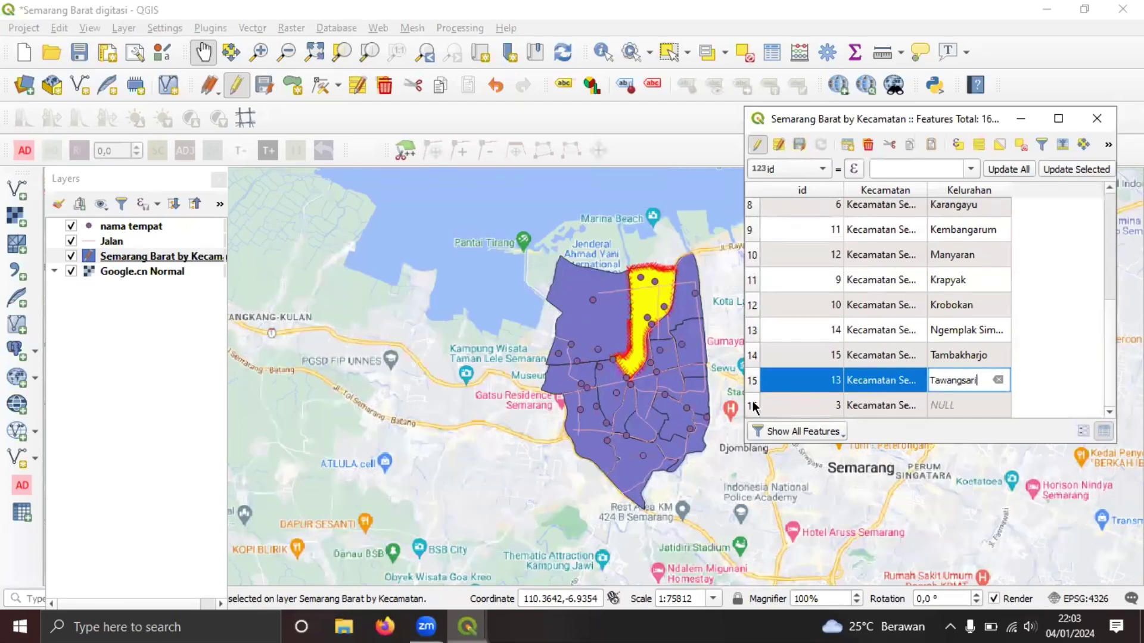
left_click(957, 403)
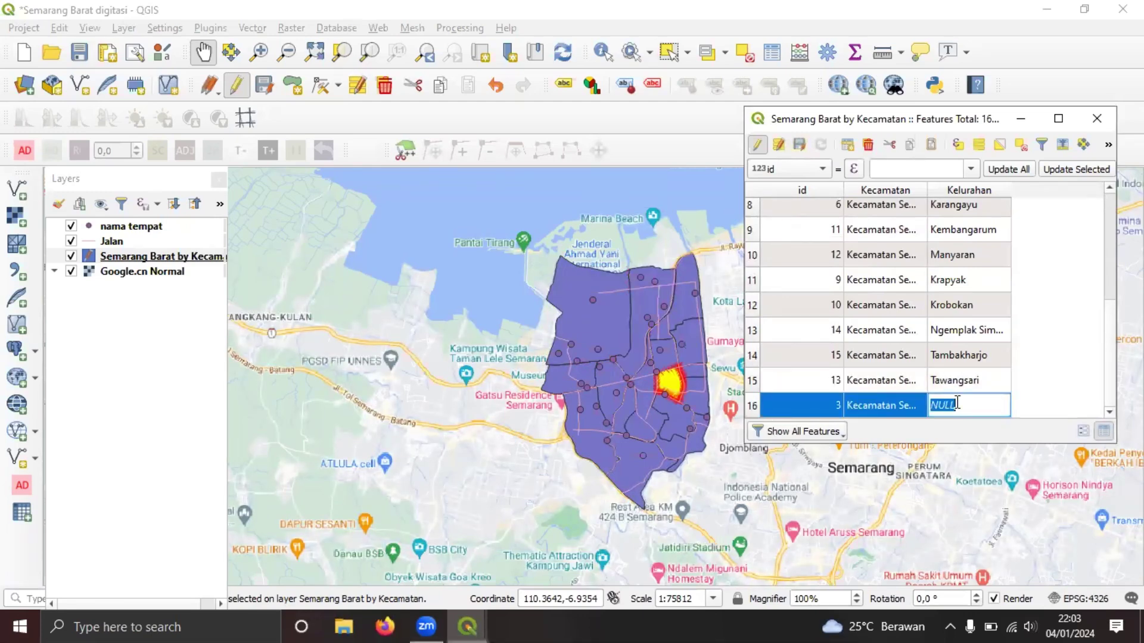
type("Salaman Mloyo")
key("Return")
Step: Save the Kelurahan edits and close the attribute table, leaving no polygon selected on the map
left_click(1058, 118)
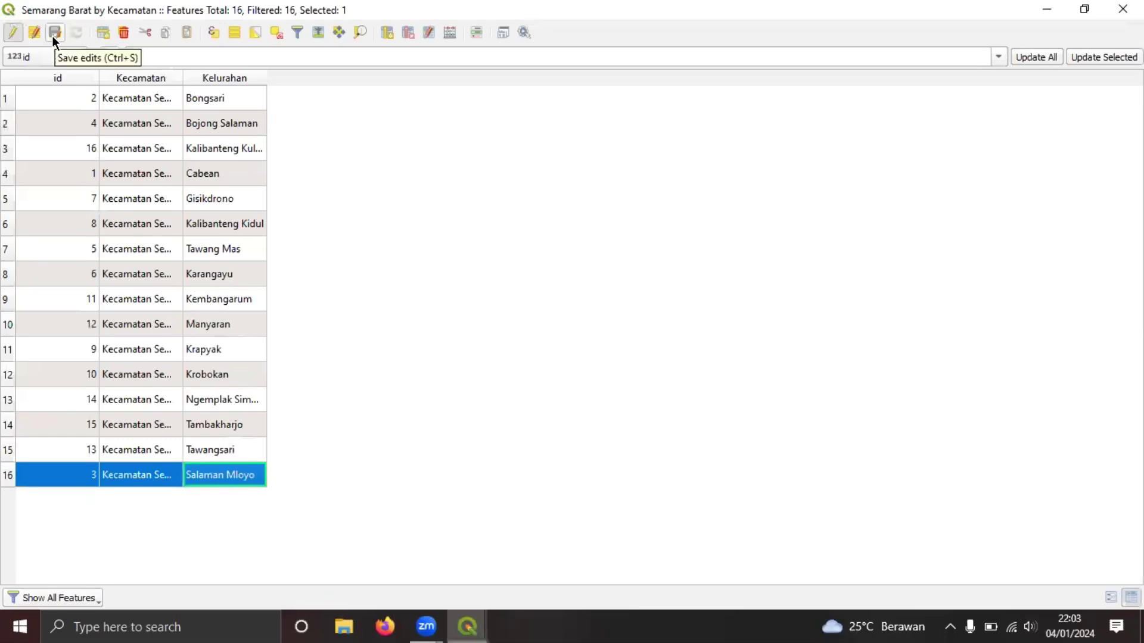
left_click(52, 35)
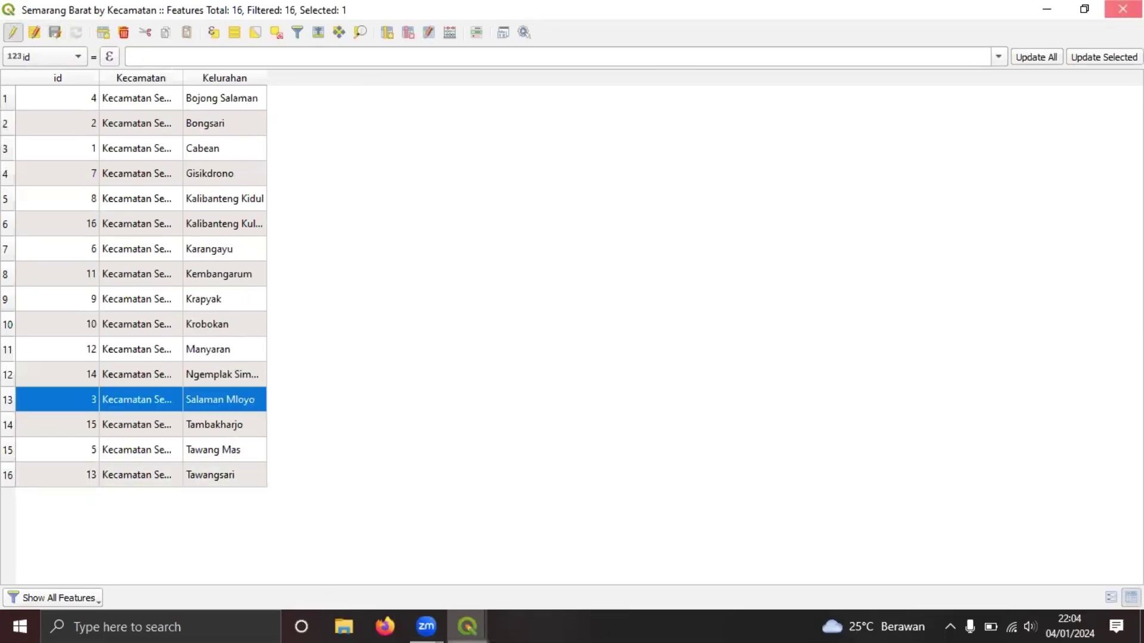
left_click(1122, 9)
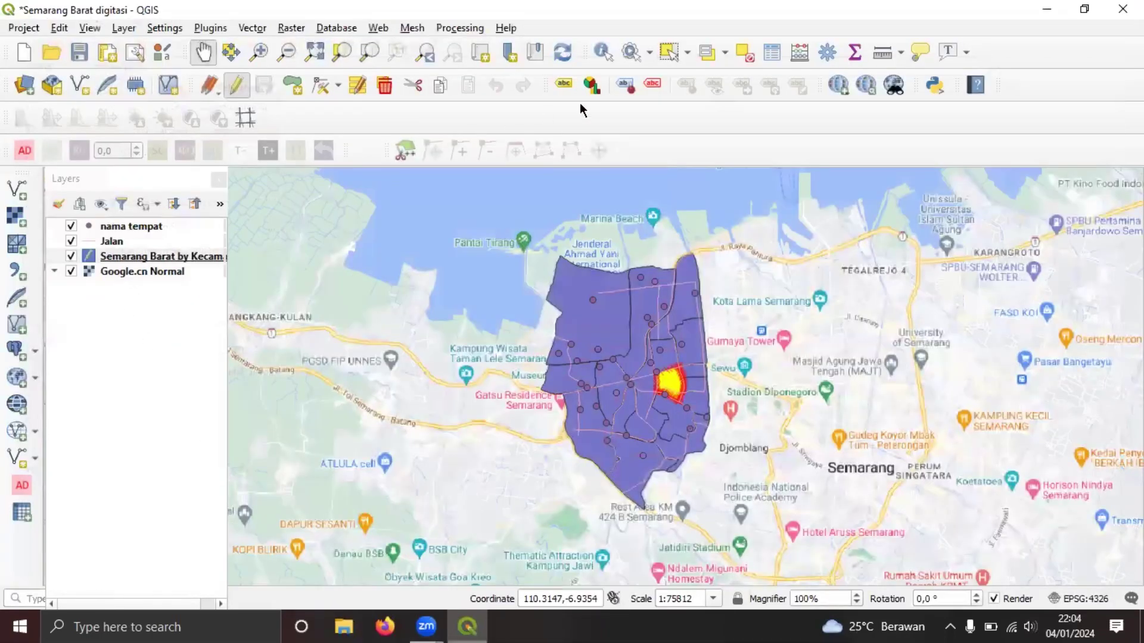
left_click(744, 52)
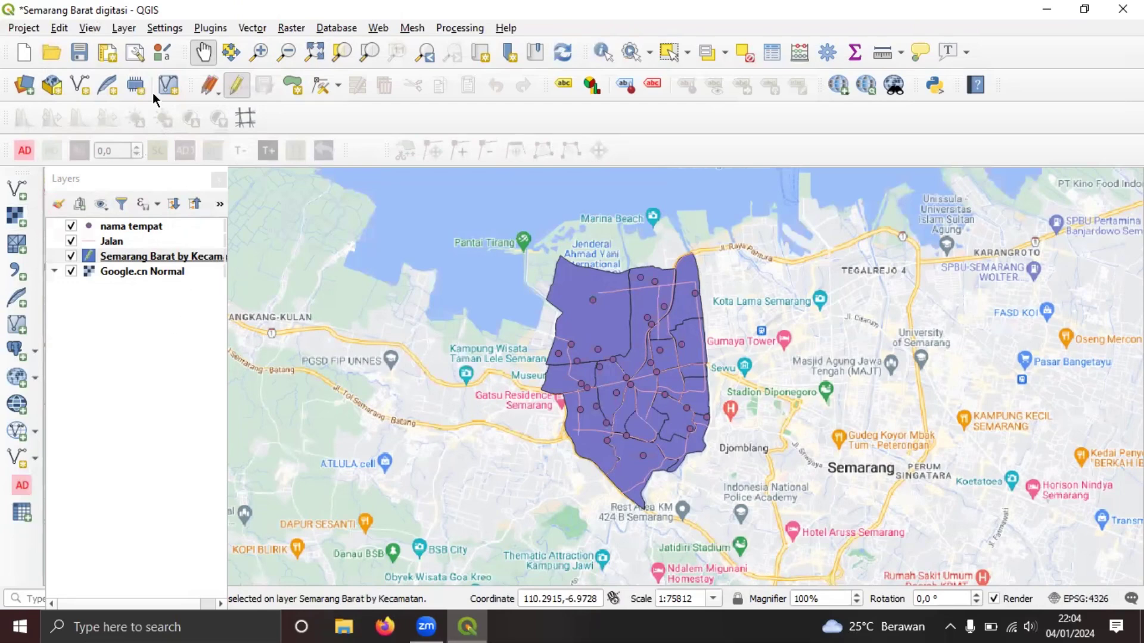
Step: Search the plugin manager for "spr" and view the details of the installed Spreadsheet Layers plugin
left_click(216, 27)
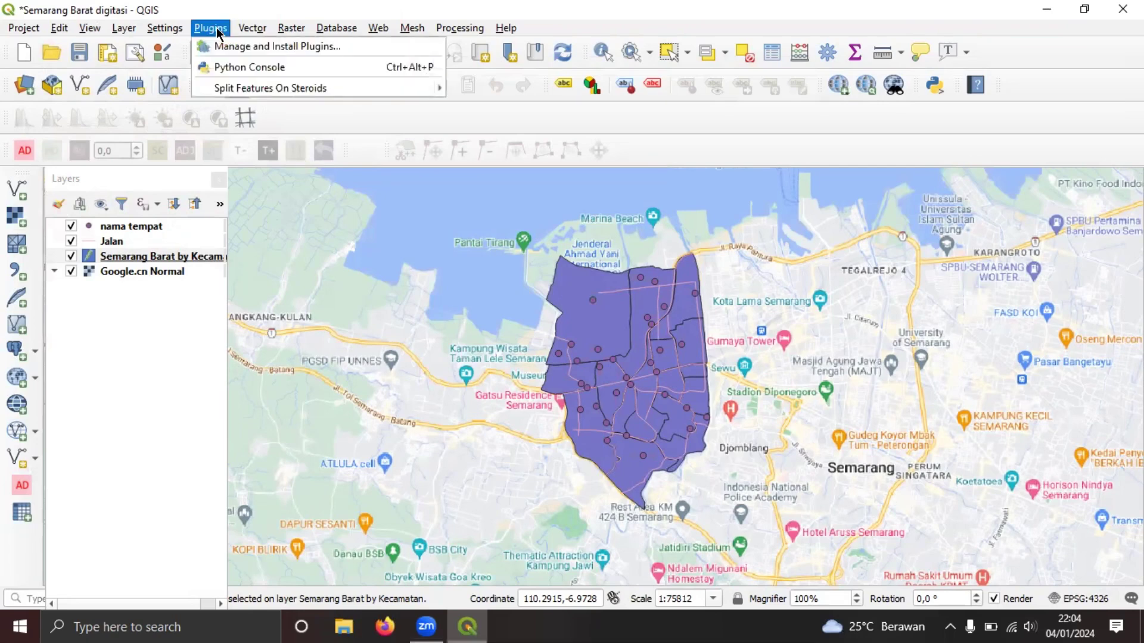
left_click(233, 46)
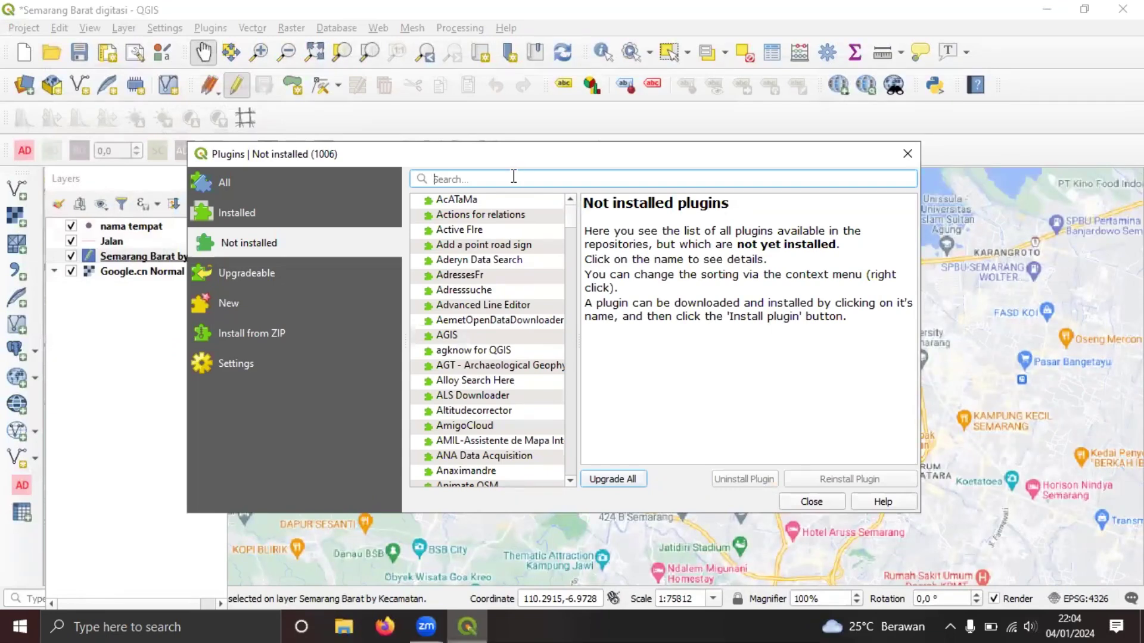
type("spre")
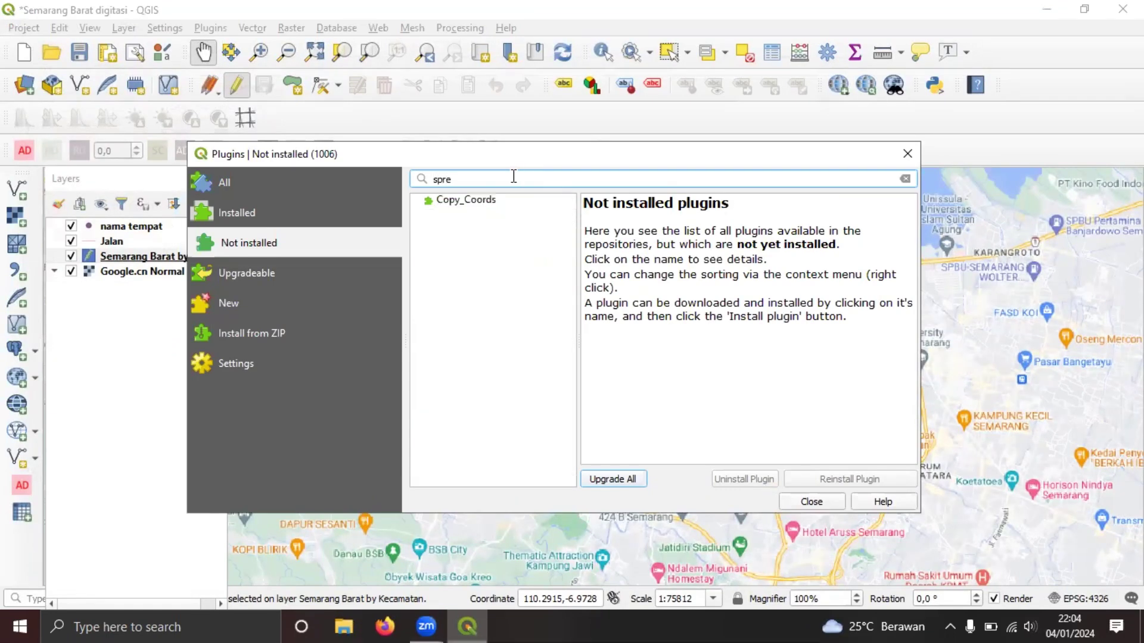
key("BackSpace")
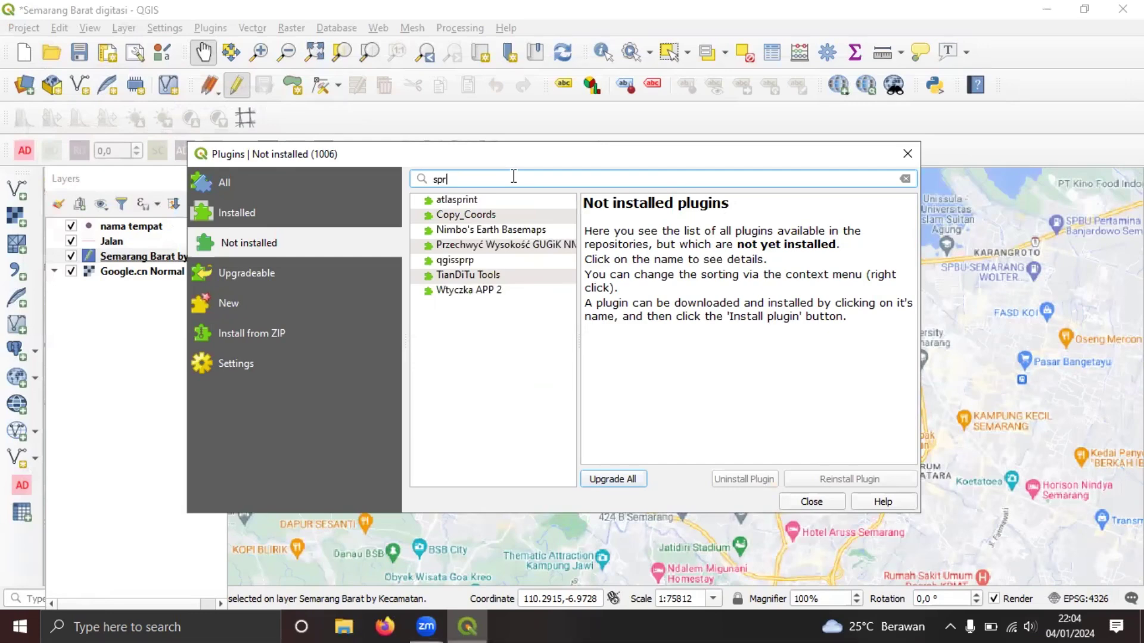
left_click(237, 215)
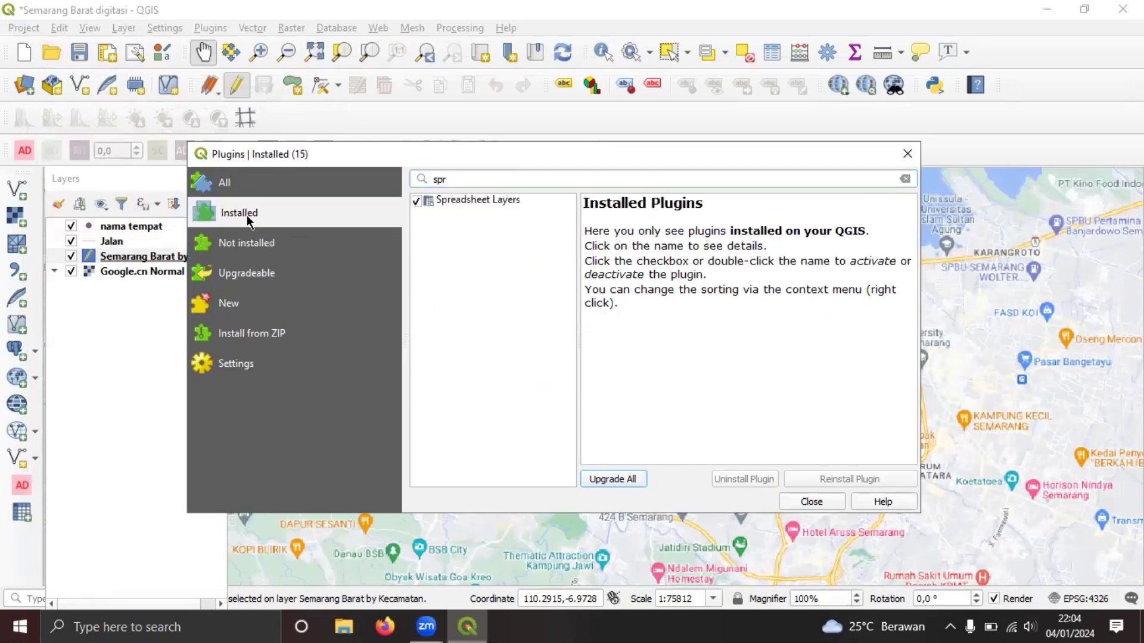
left_click(460, 201)
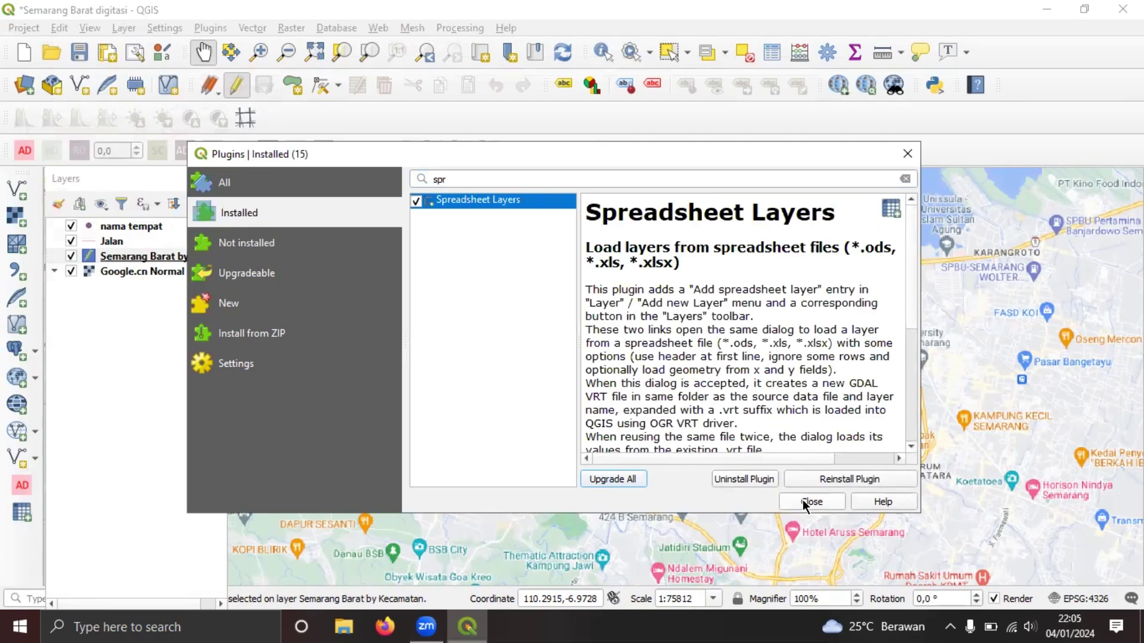
Step: Close the plugin manager and add Sheet1 of Data Semarang Barat.xlsx as a spreadsheet layer without geometry
left_click(908, 154)
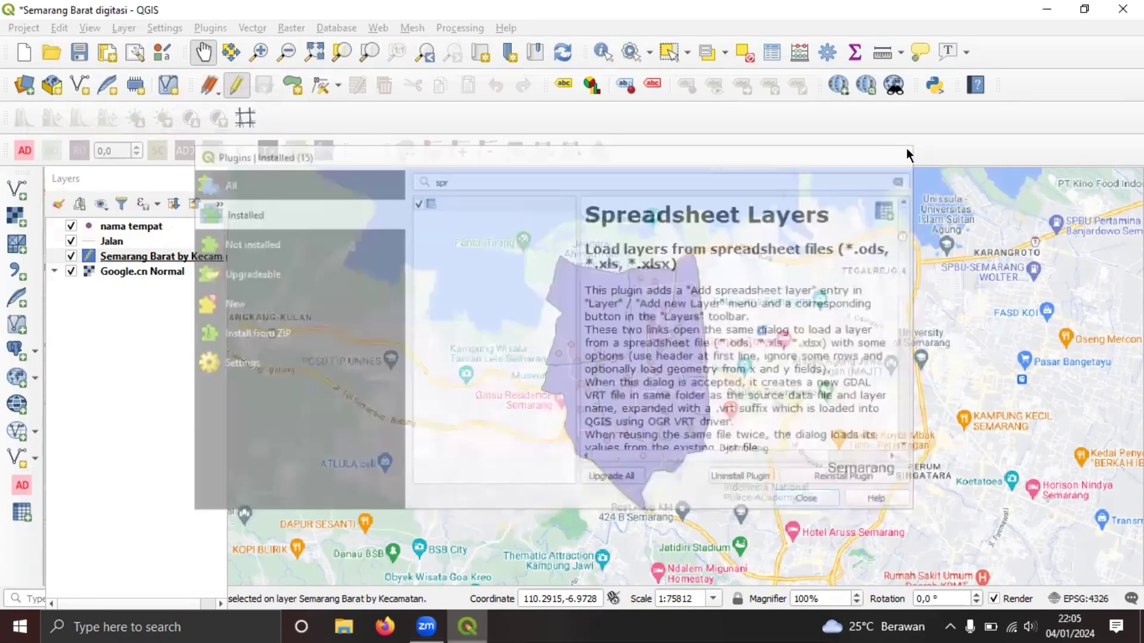
left_click(118, 29)
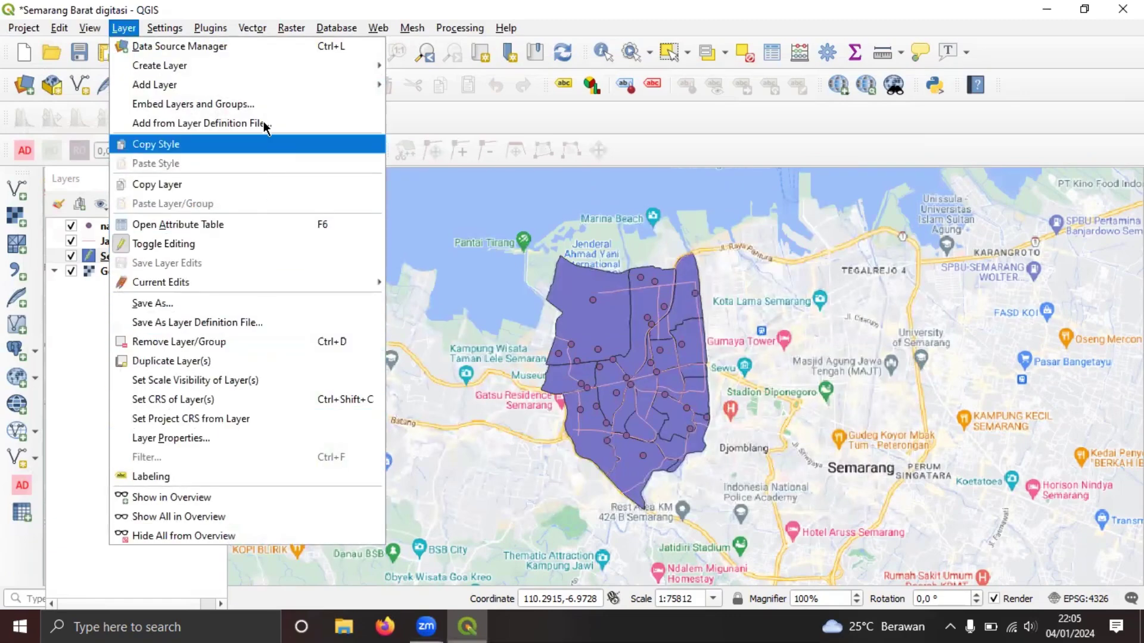
mouse_move(344, 84)
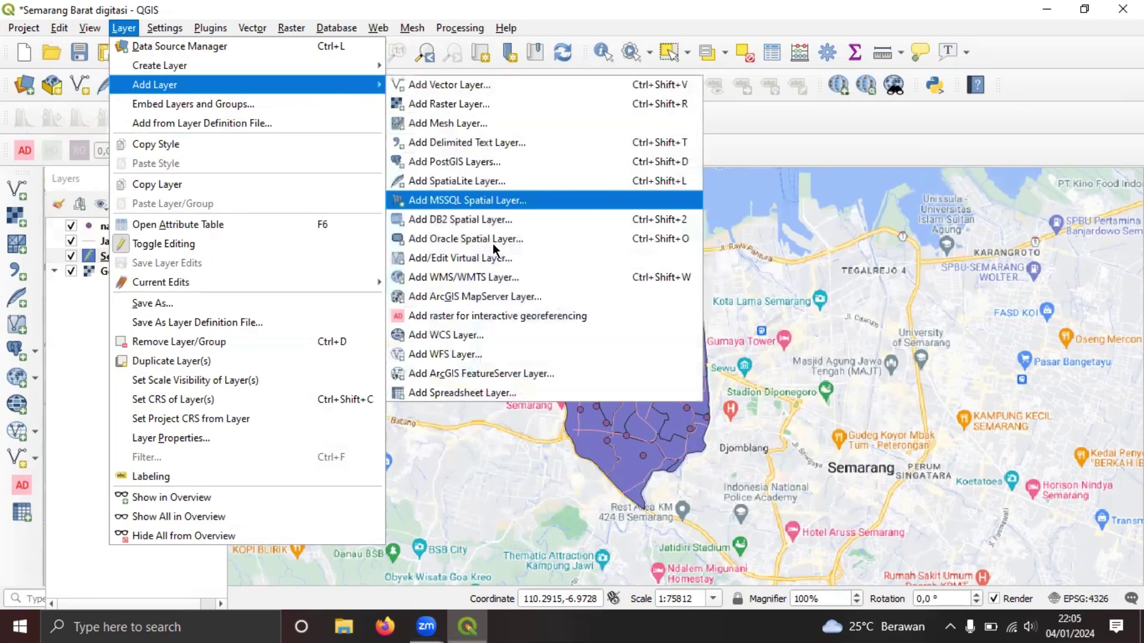
left_click(492, 390)
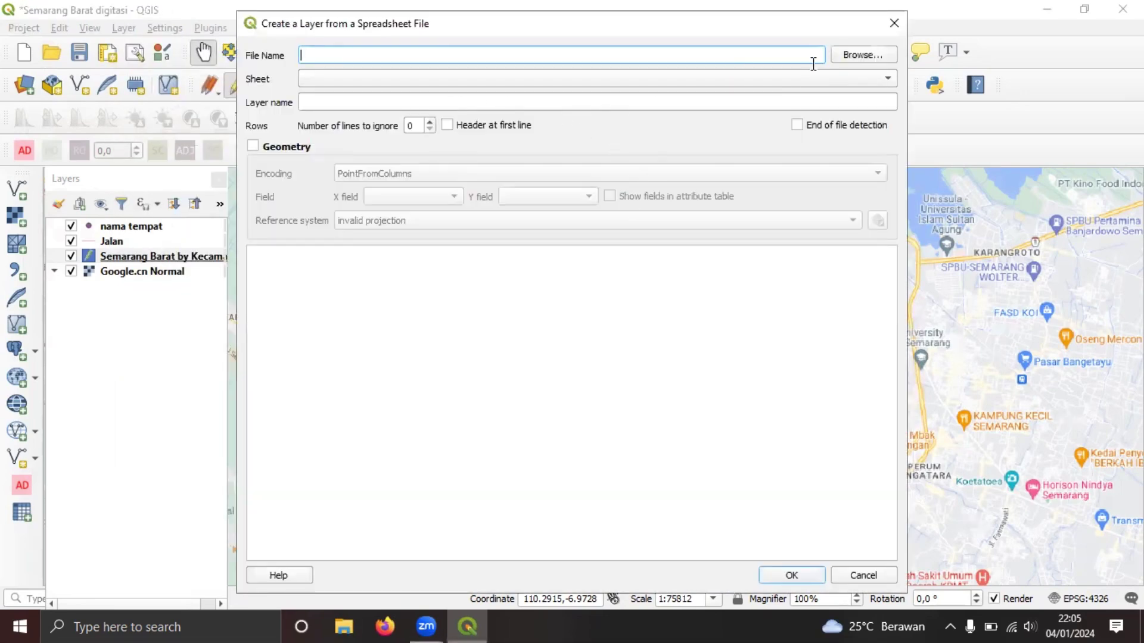
left_click(858, 55)
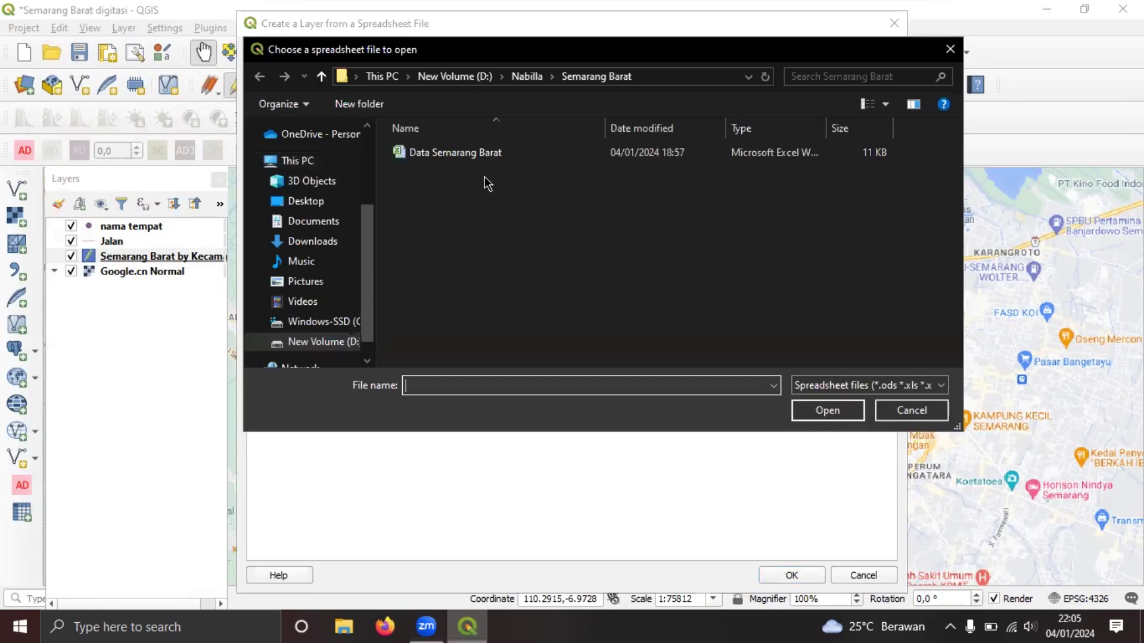
left_click(482, 155)
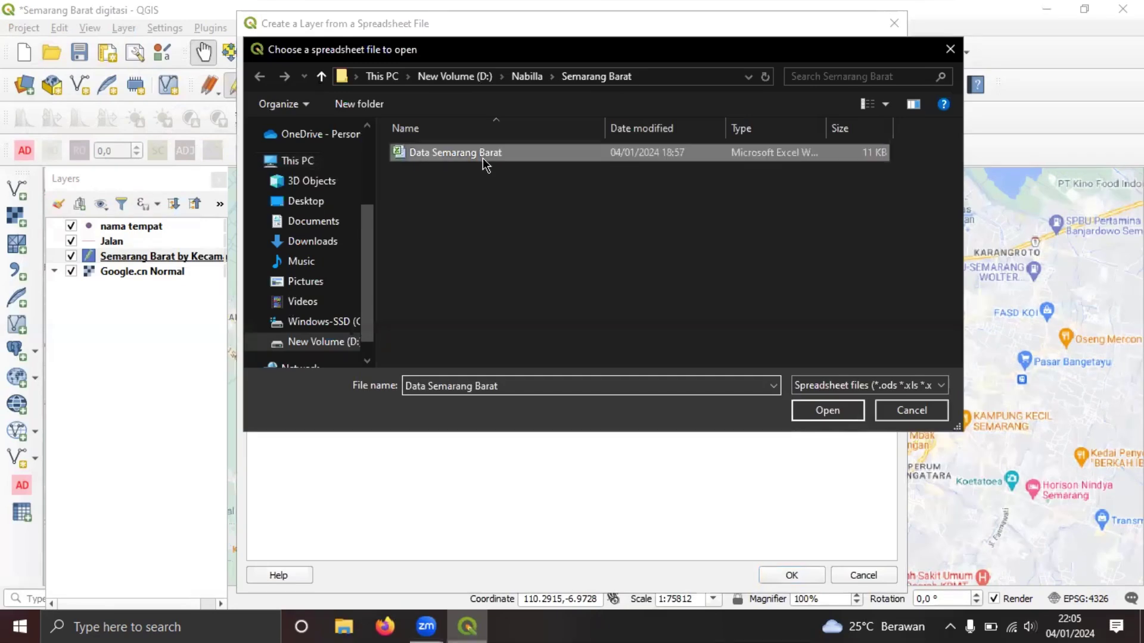
left_click(834, 411)
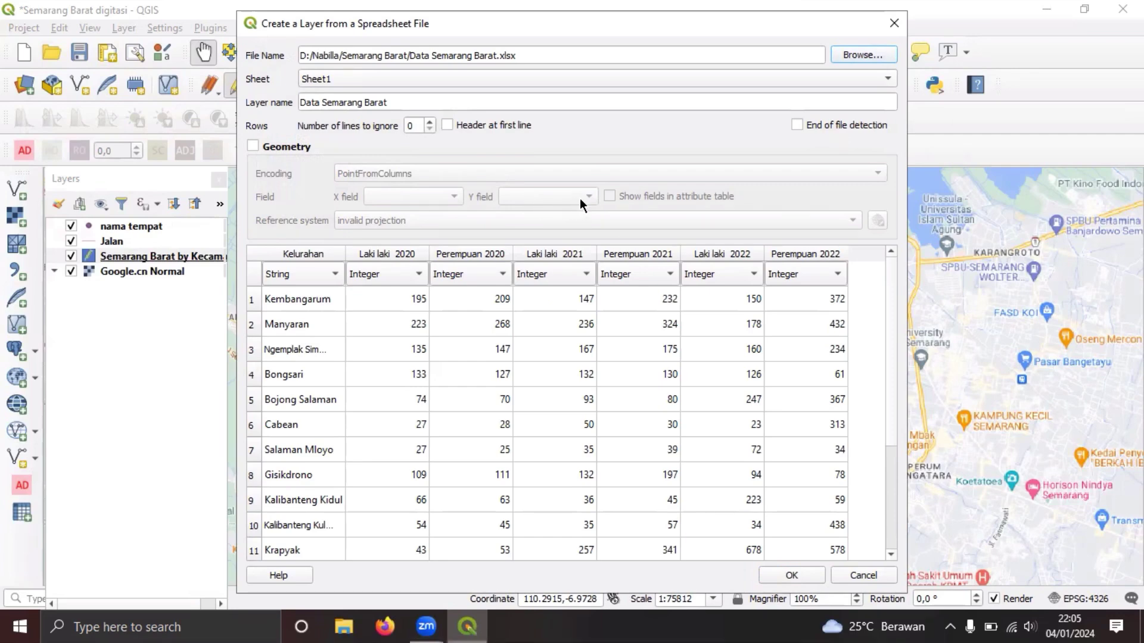
scroll(669, 452, "down", 1)
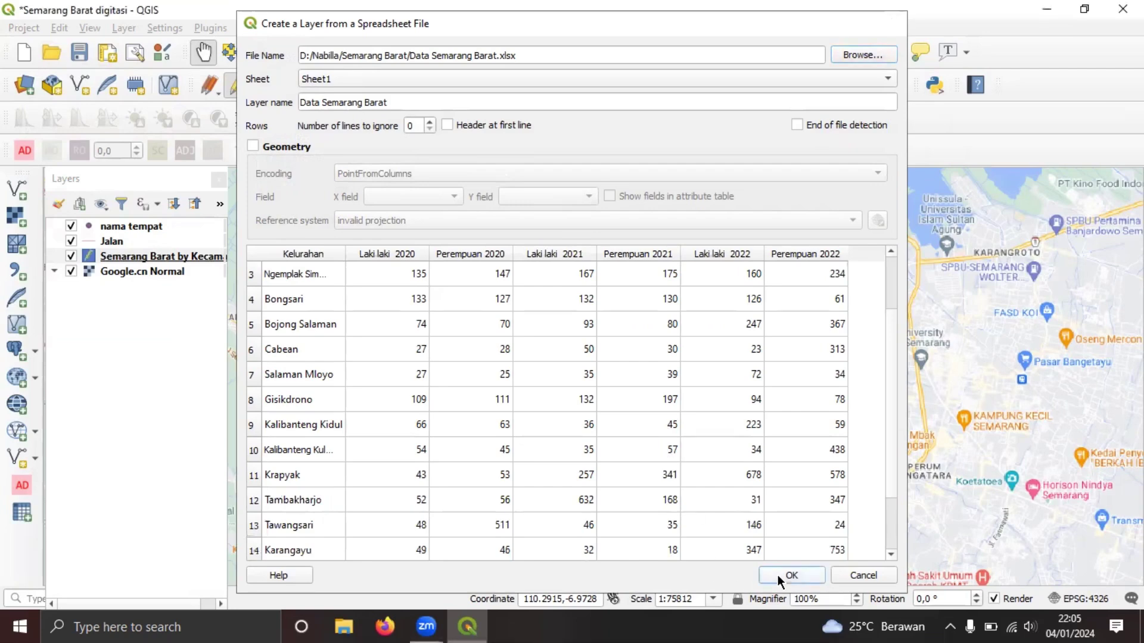
left_click(778, 574)
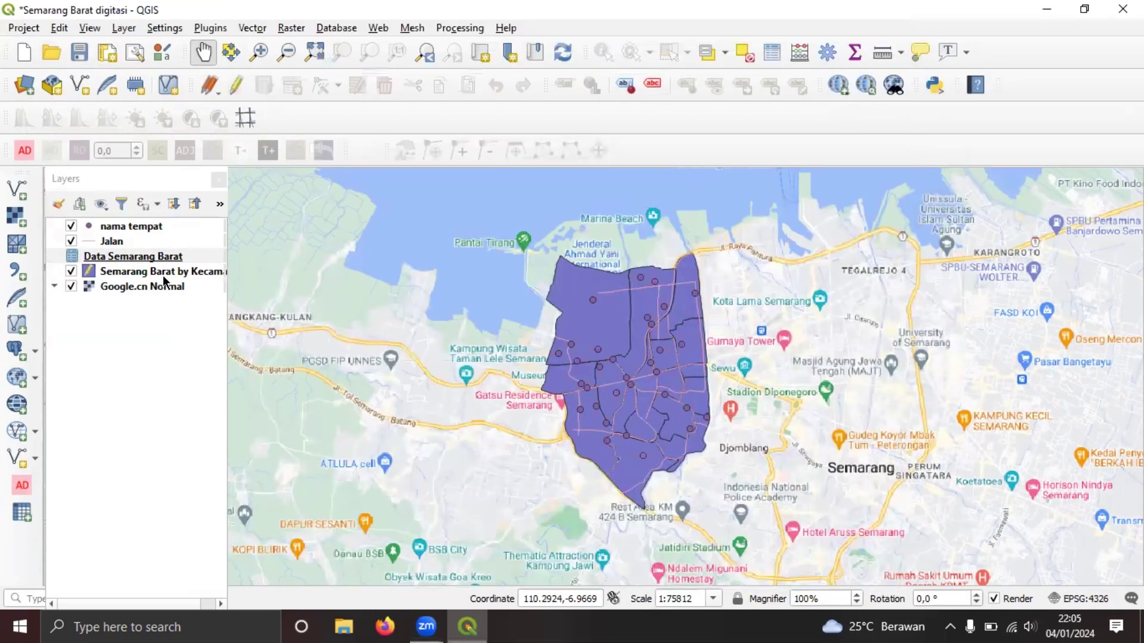
Step: Examine the attribute table of the Data Semarang Barat layer and close it
left_click(150, 257)
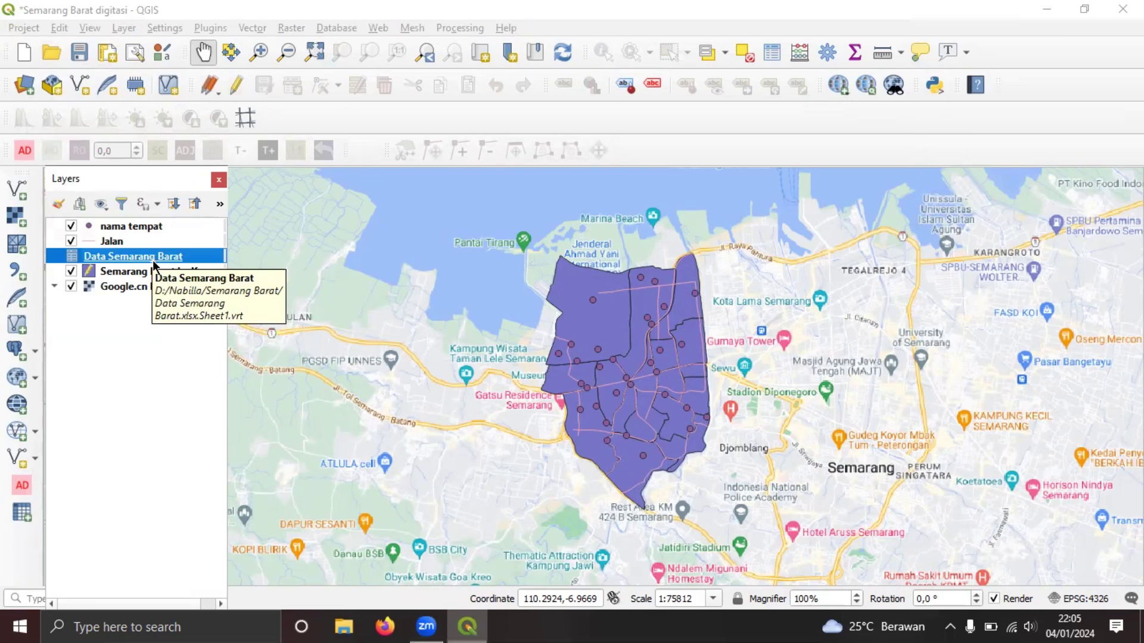
key("F6")
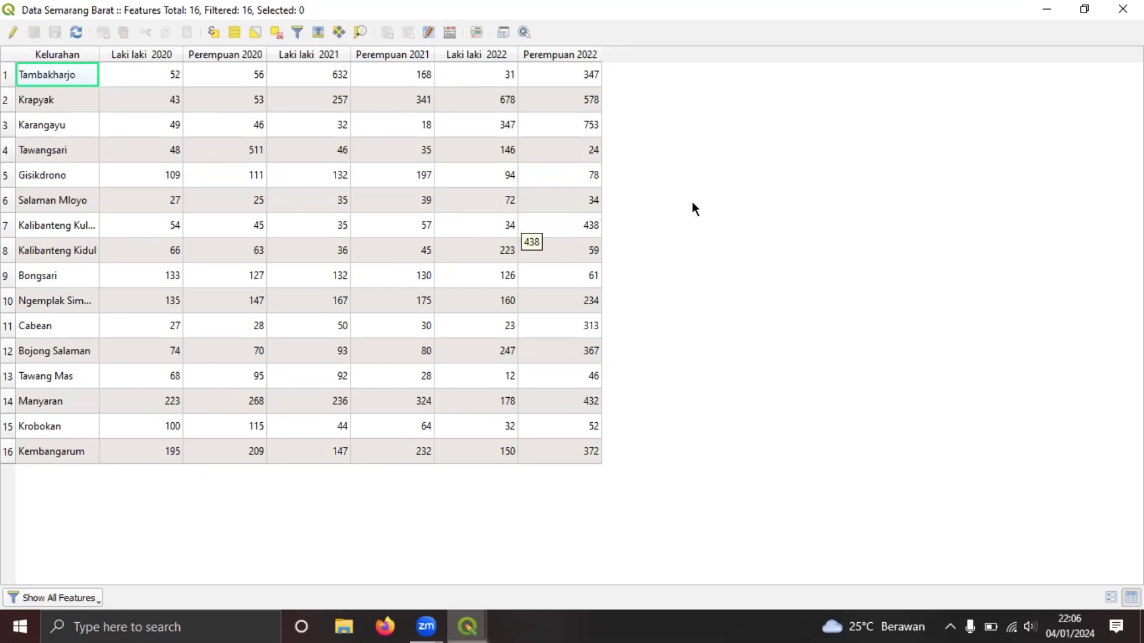
left_click(1122, 8)
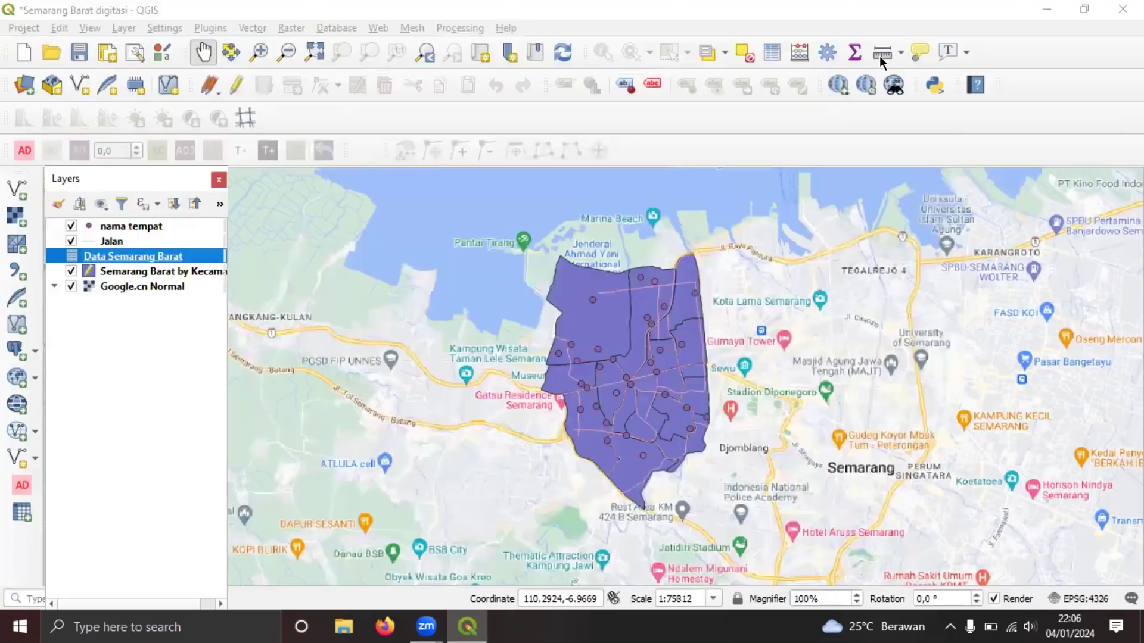
left_click(180, 323)
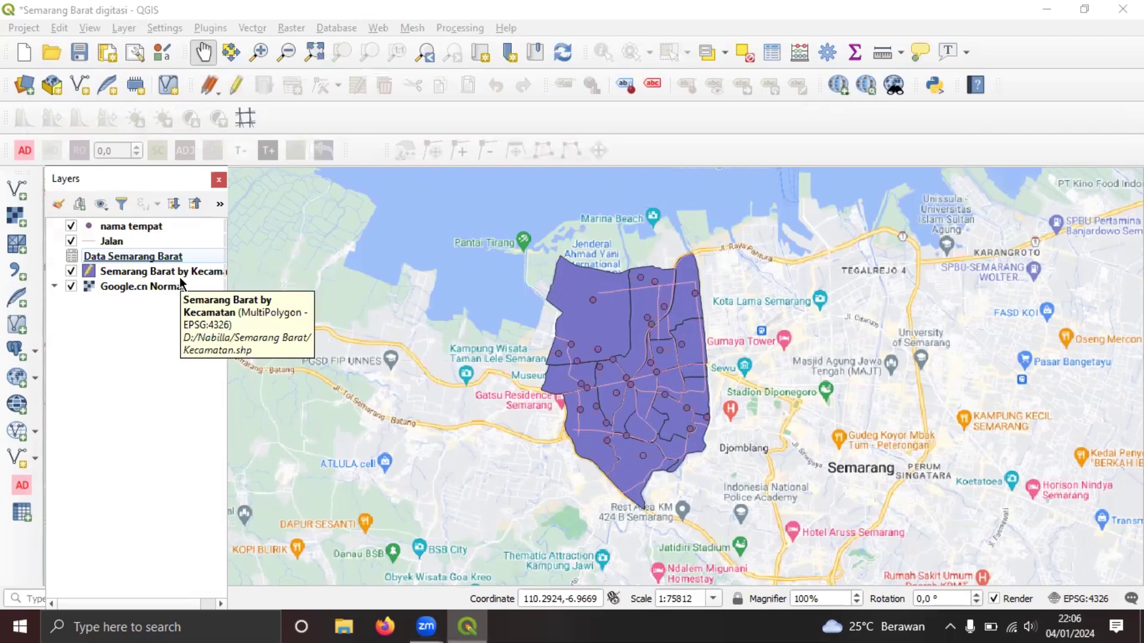
Step: Start a vector join on the Semarang Barat by Kecamatan layer with Data Semarang Barat, using Kelurahan as both join and target field
left_click(181, 272)
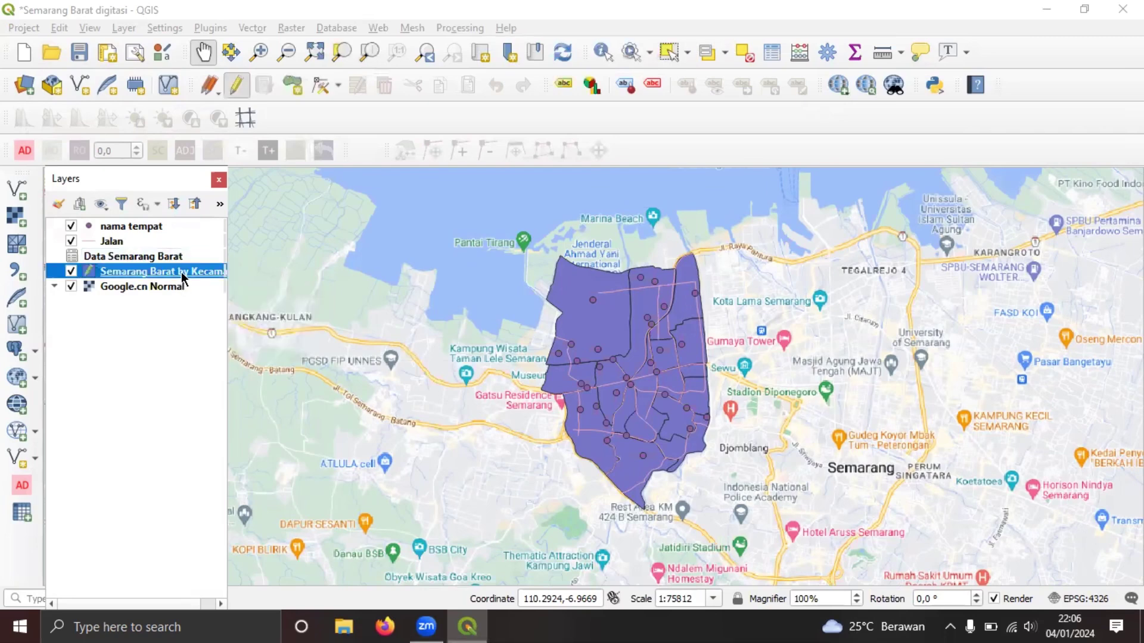
right_click(181, 272)
left_click(254, 367)
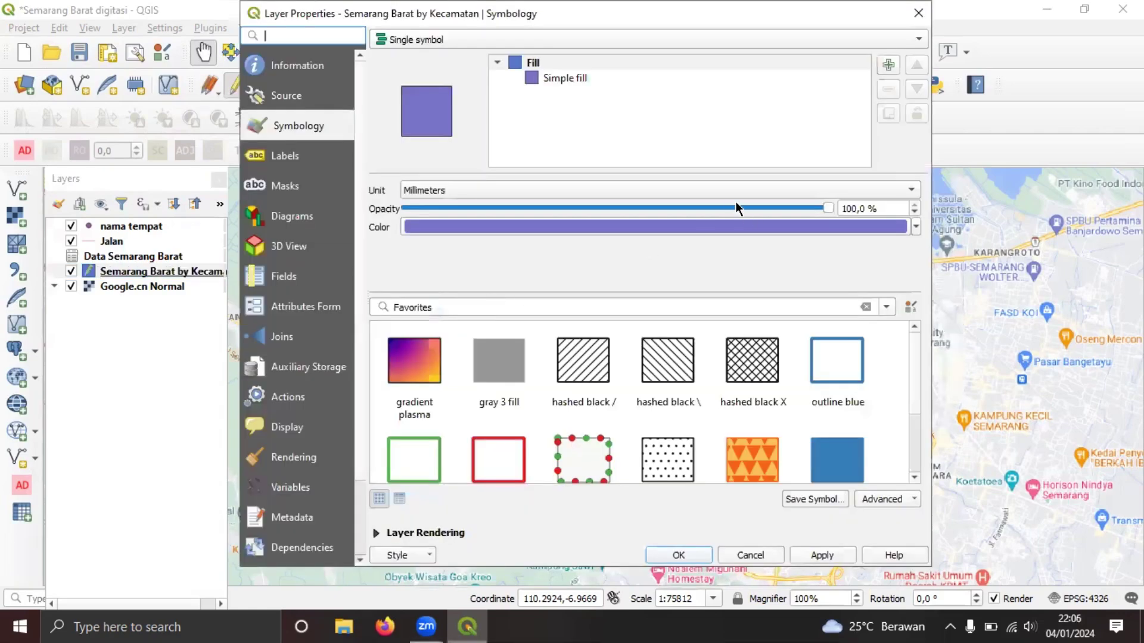
left_click(320, 335)
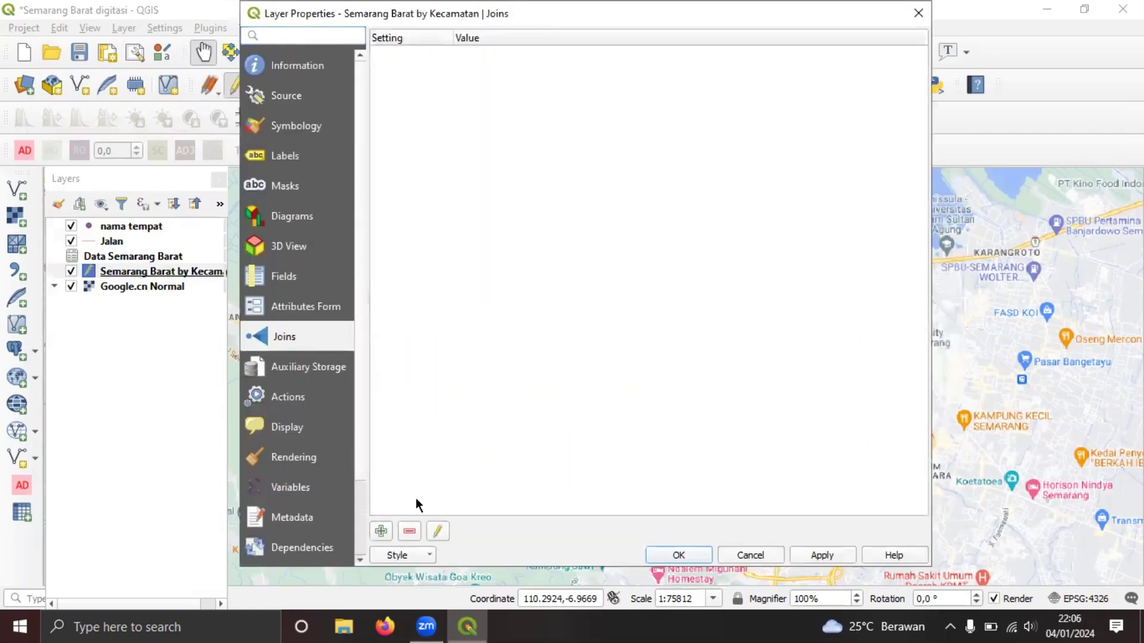
left_click(382, 530)
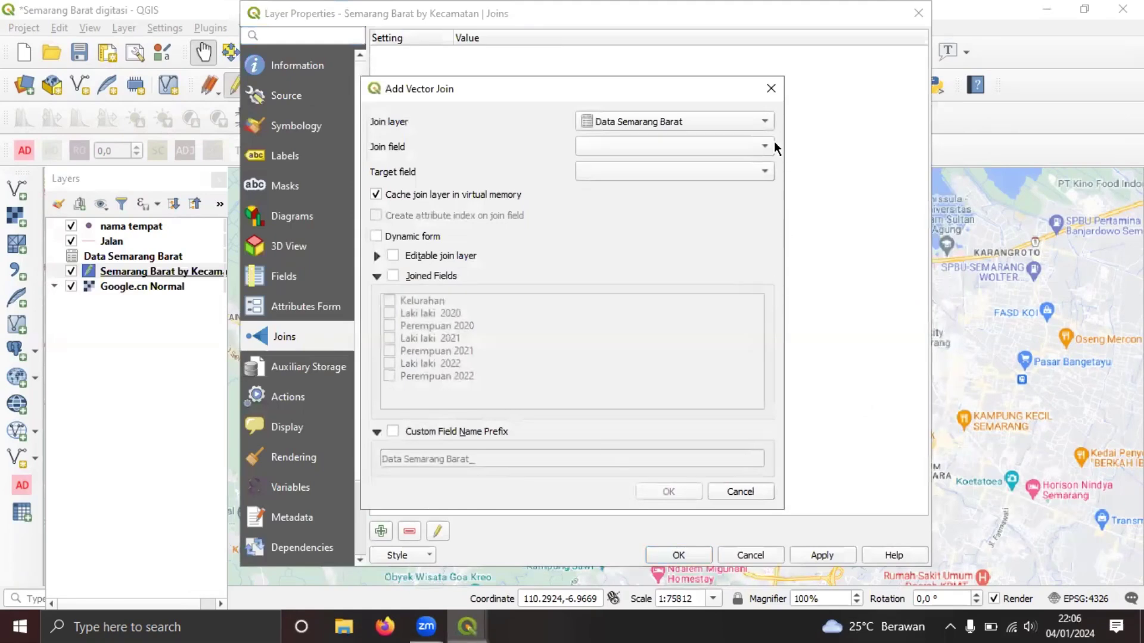
left_click(692, 148)
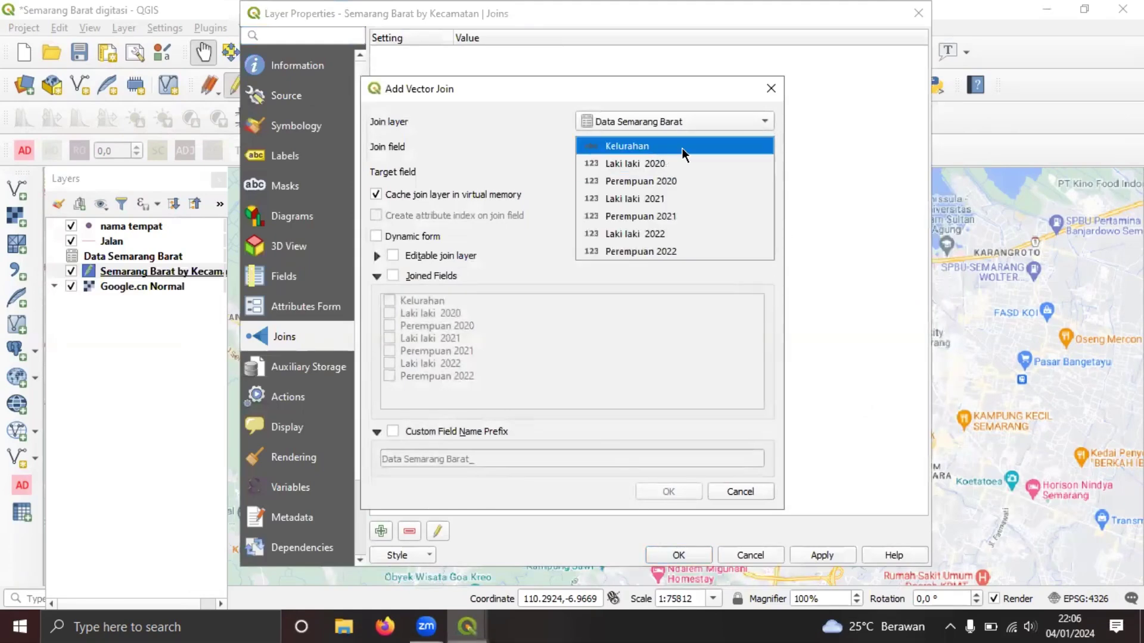
left_click(682, 148)
left_click(681, 171)
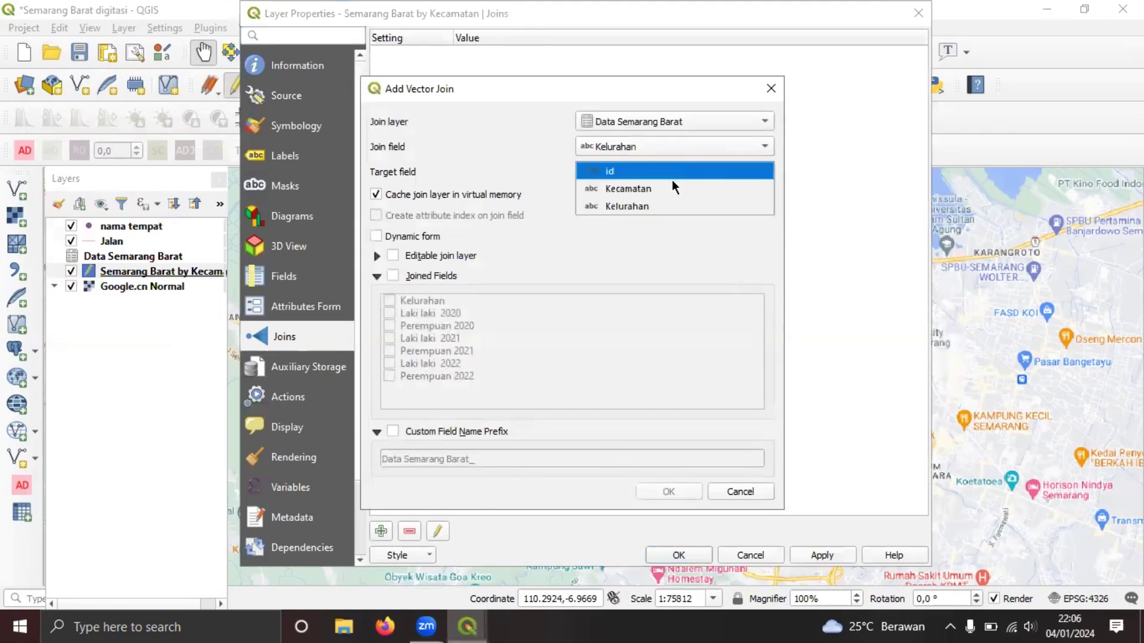
left_click(668, 205)
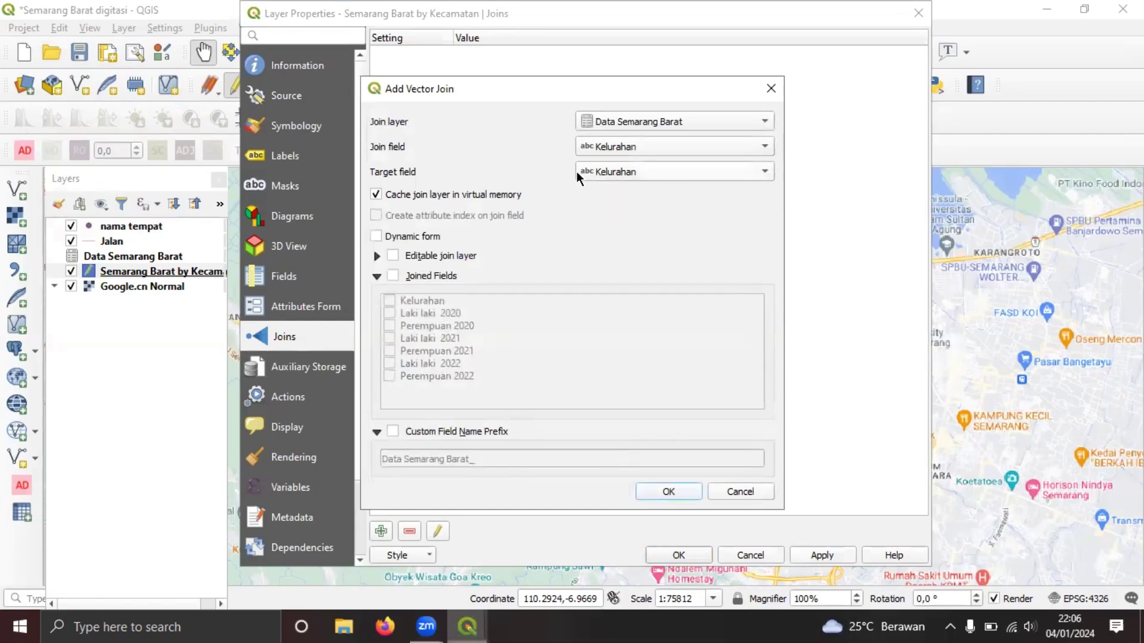
Step: Limit the joined fields to Laki laki and Perempuan for 2020, 2021 and 2022
left_click(392, 276)
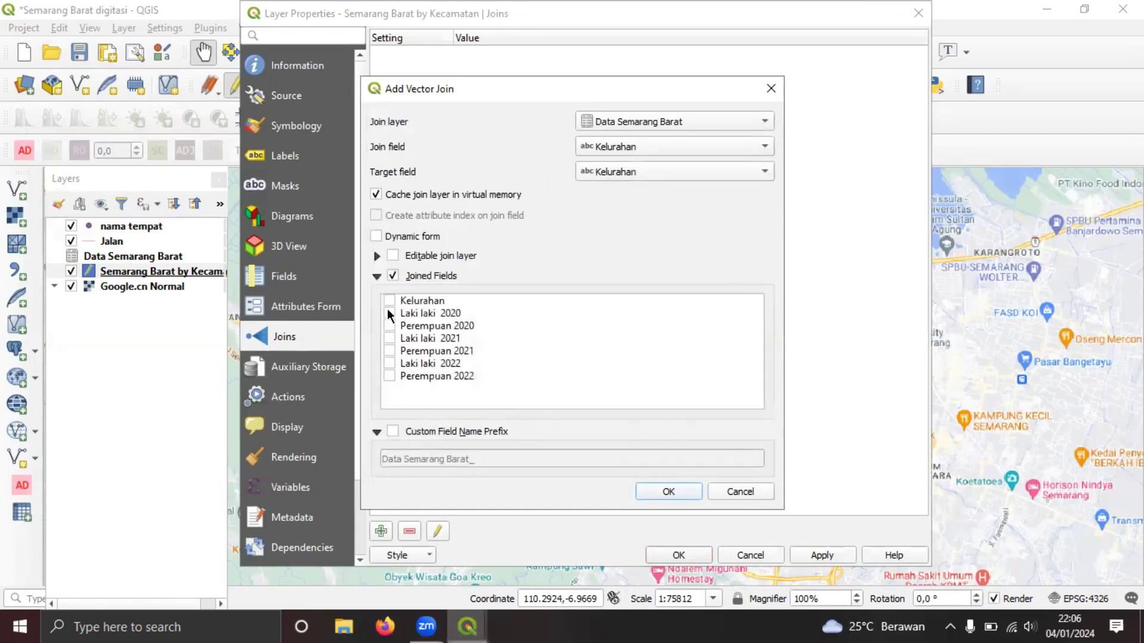
left_click(391, 325)
left_click(391, 351)
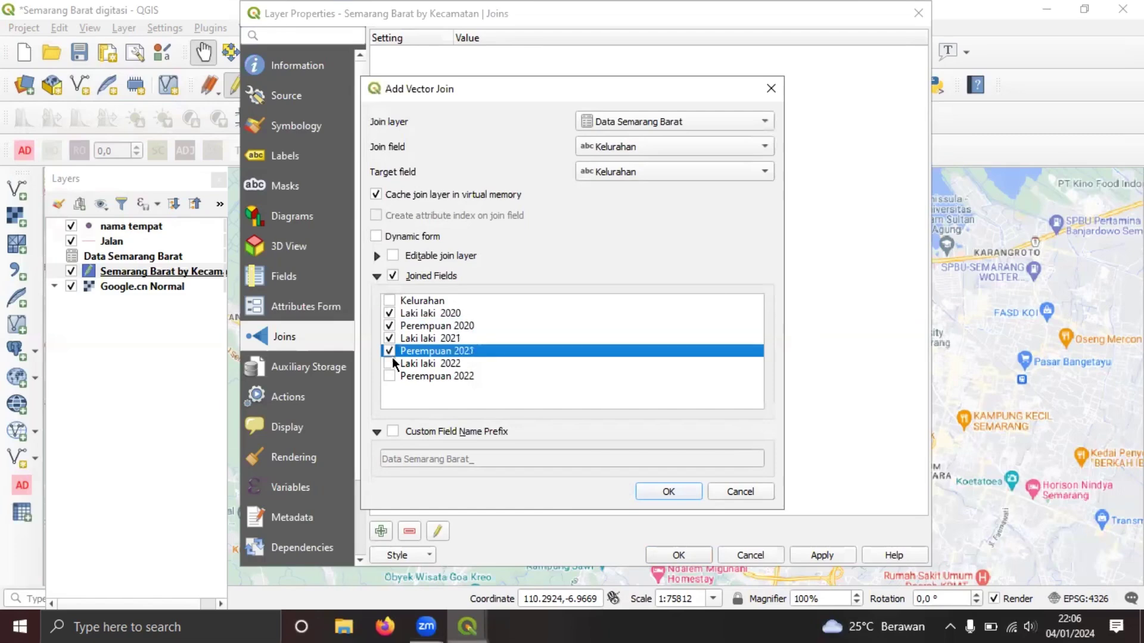
left_click(391, 364)
left_click(390, 377)
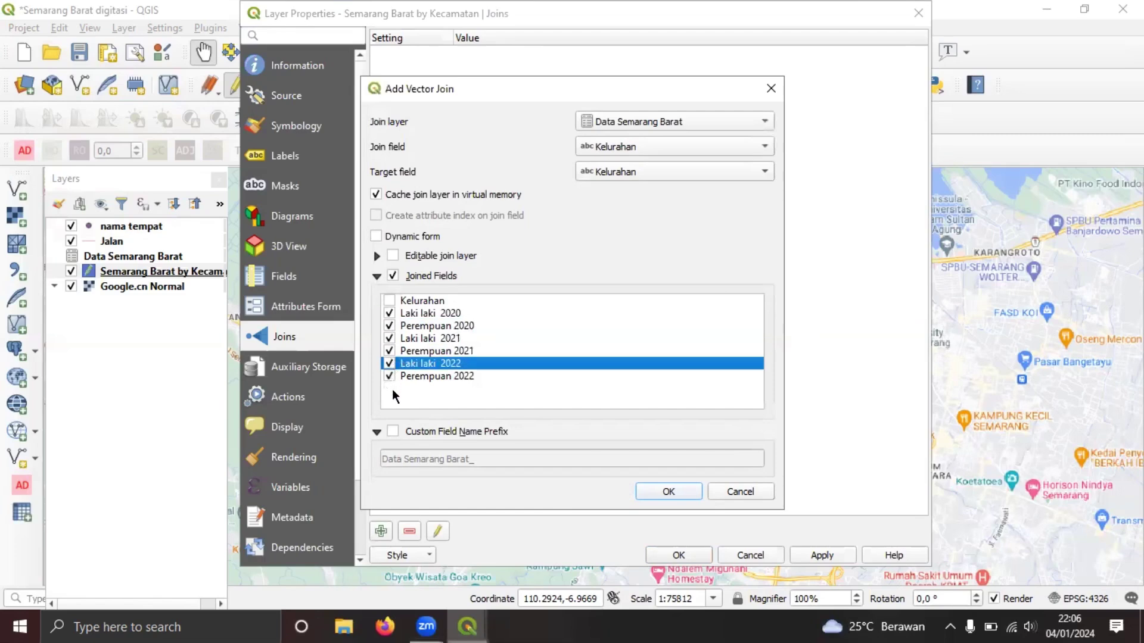
Step: Set the custom field name prefix to "Jumlah Penduduk yang datang ke kecamatan semarang barat" and apply the join to the layer
left_click(394, 430)
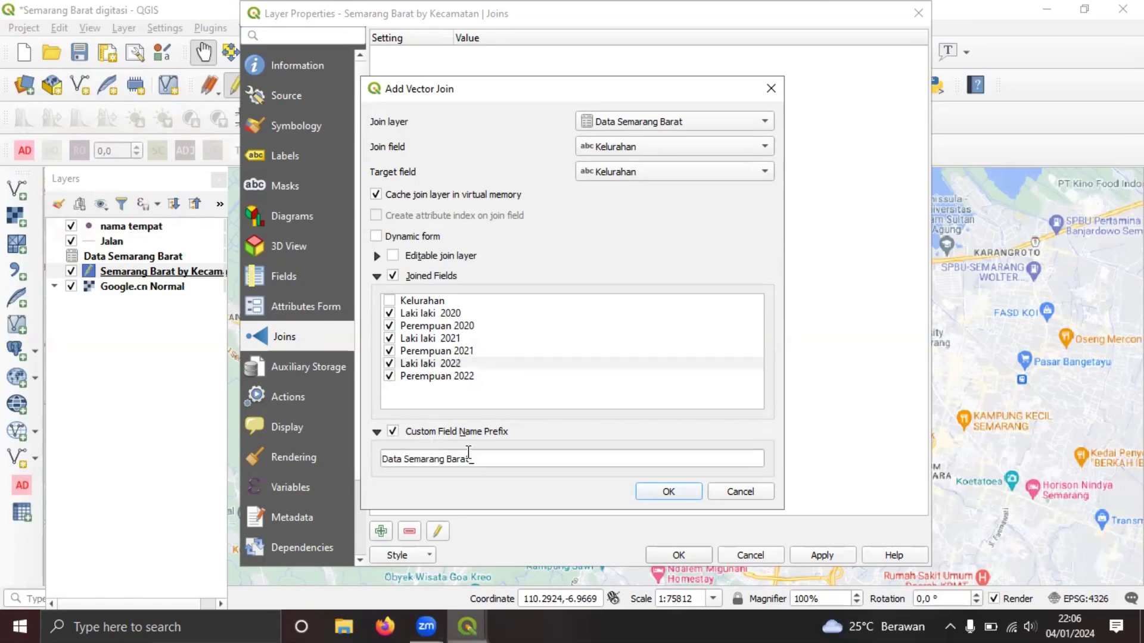
triple_click(508, 463)
key("BackSpace")
type("Jumlah Penduduk")
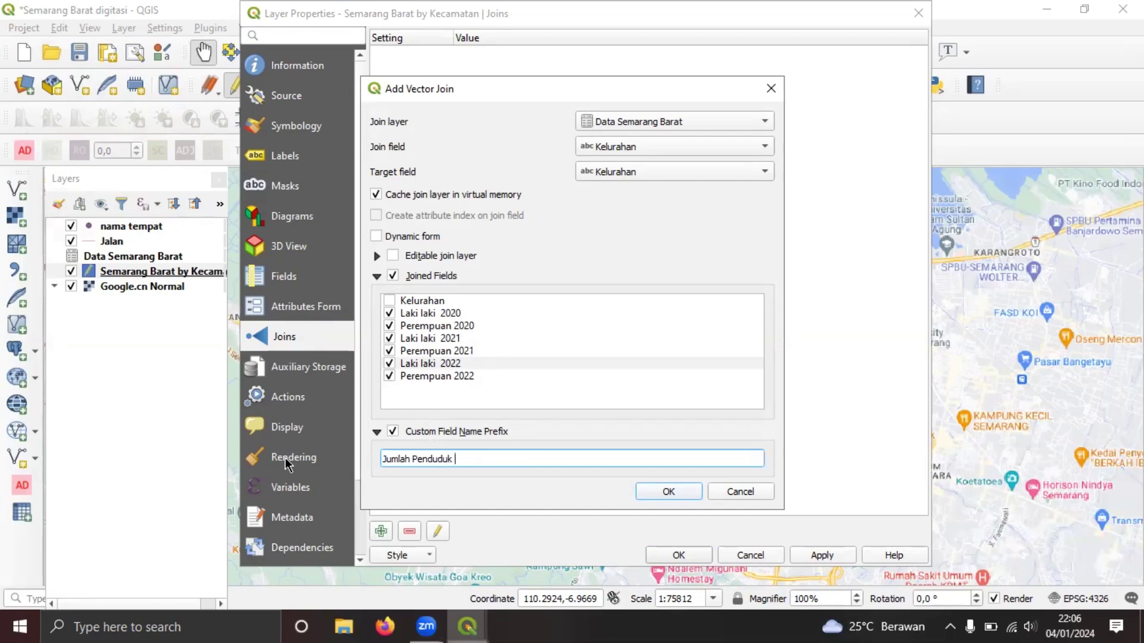
type(" yang datang ke kecamatan semarang barat")
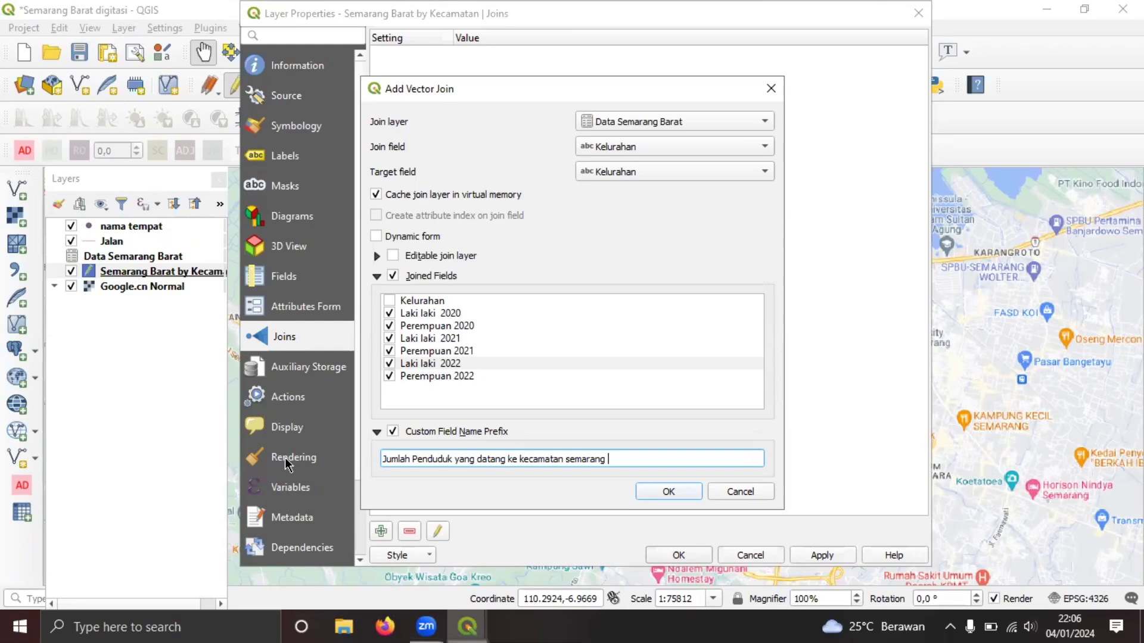
left_click(689, 490)
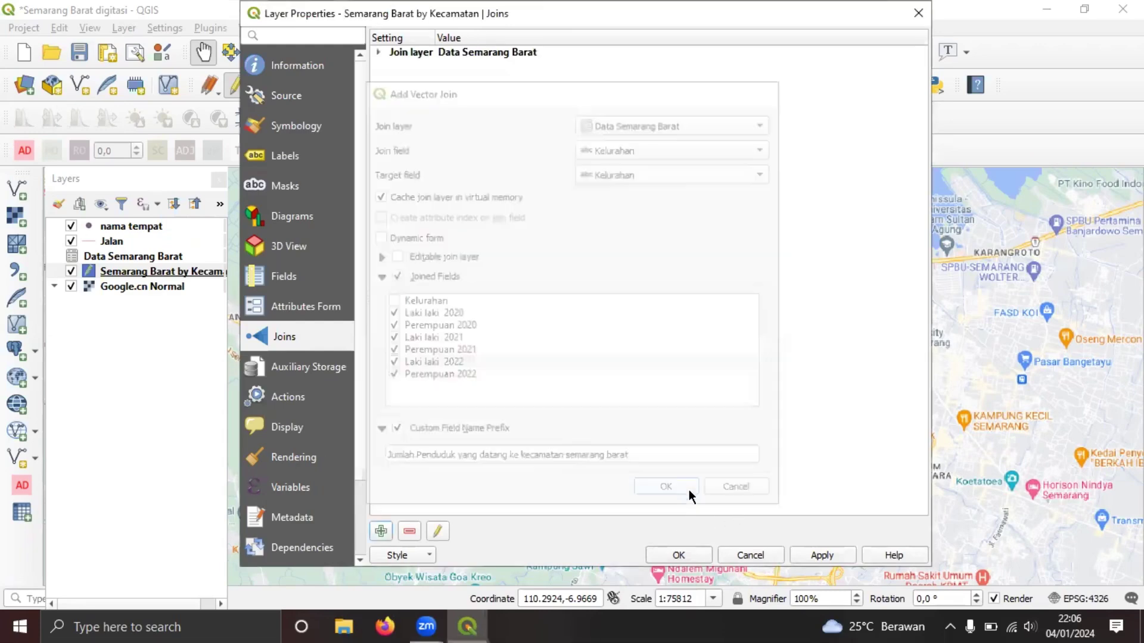
left_click(825, 557)
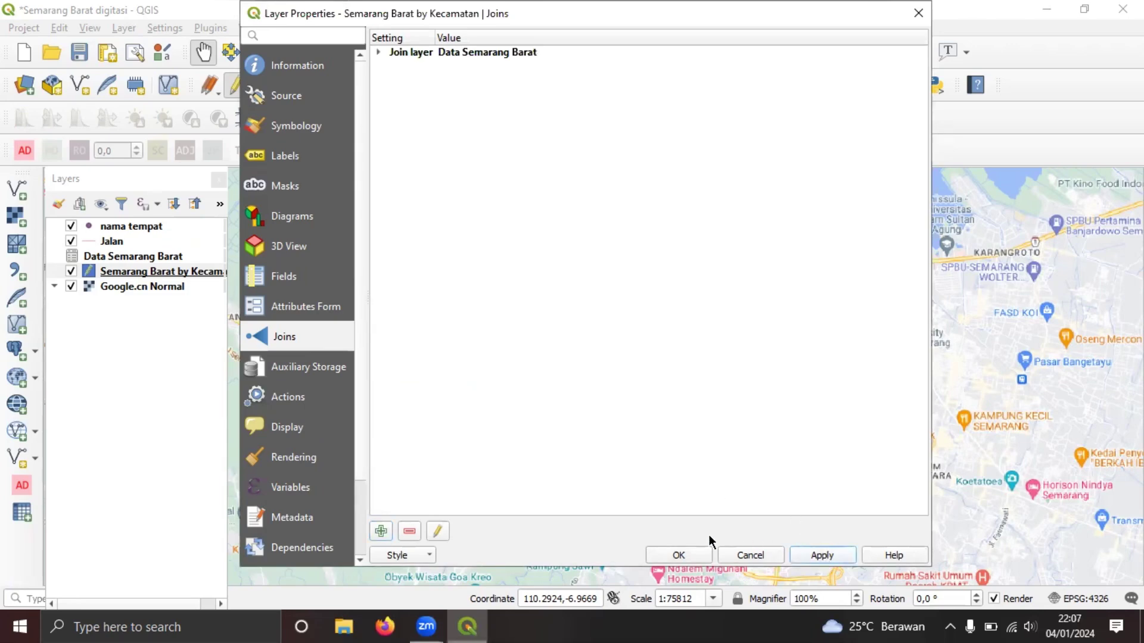
left_click(692, 553)
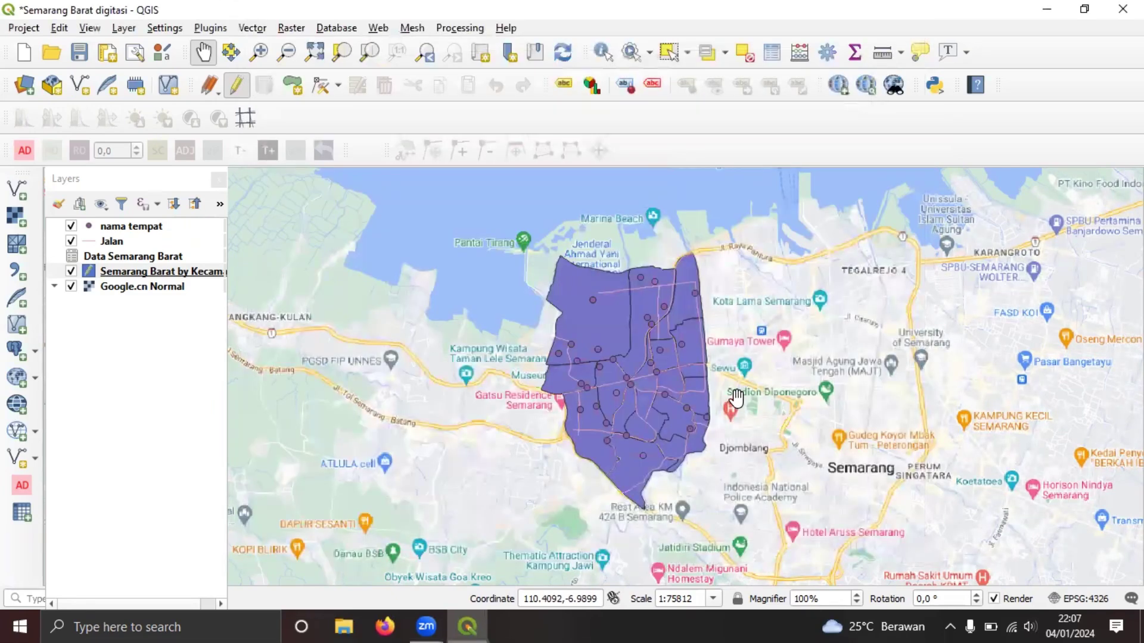
Step: Inspect the joined columns in the Semarang Barat by Kecamatan attribute table, widening the first two and sorting the rows by Kelurahan, and close the table
left_click(176, 272)
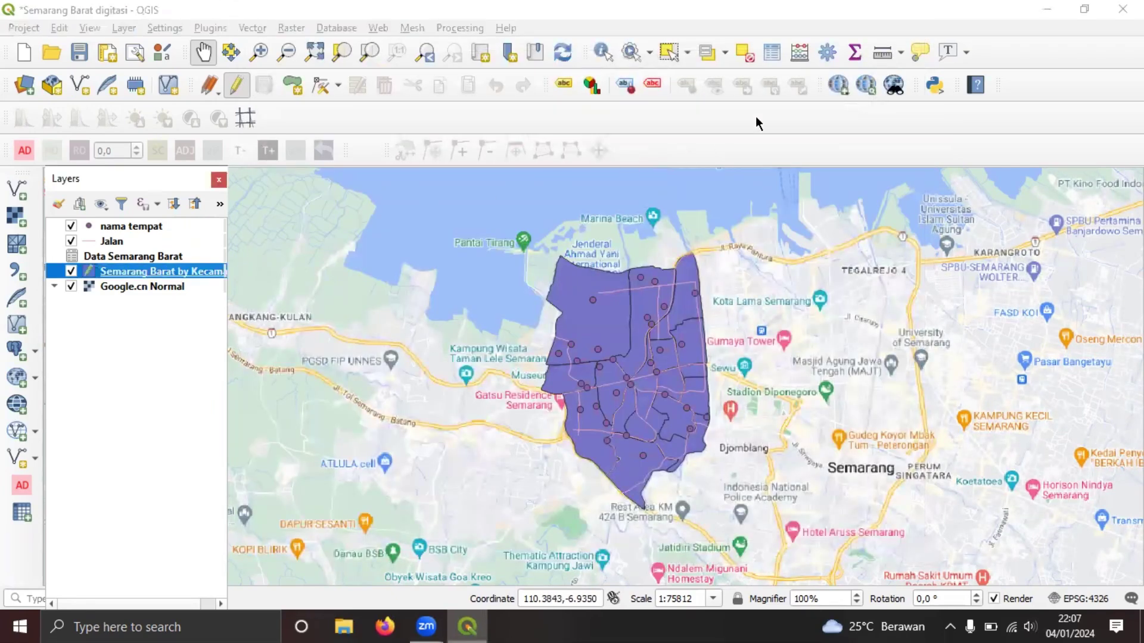
left_click(772, 52)
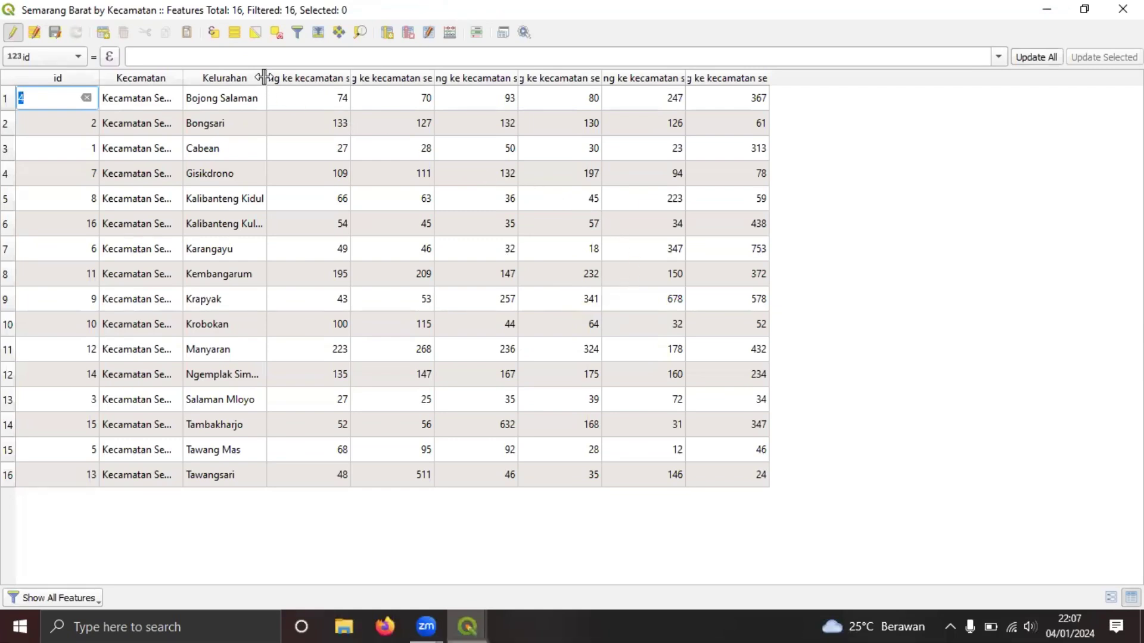
left_click_drag(350, 76, 392, 72)
left_click_drag(477, 78, 571, 77)
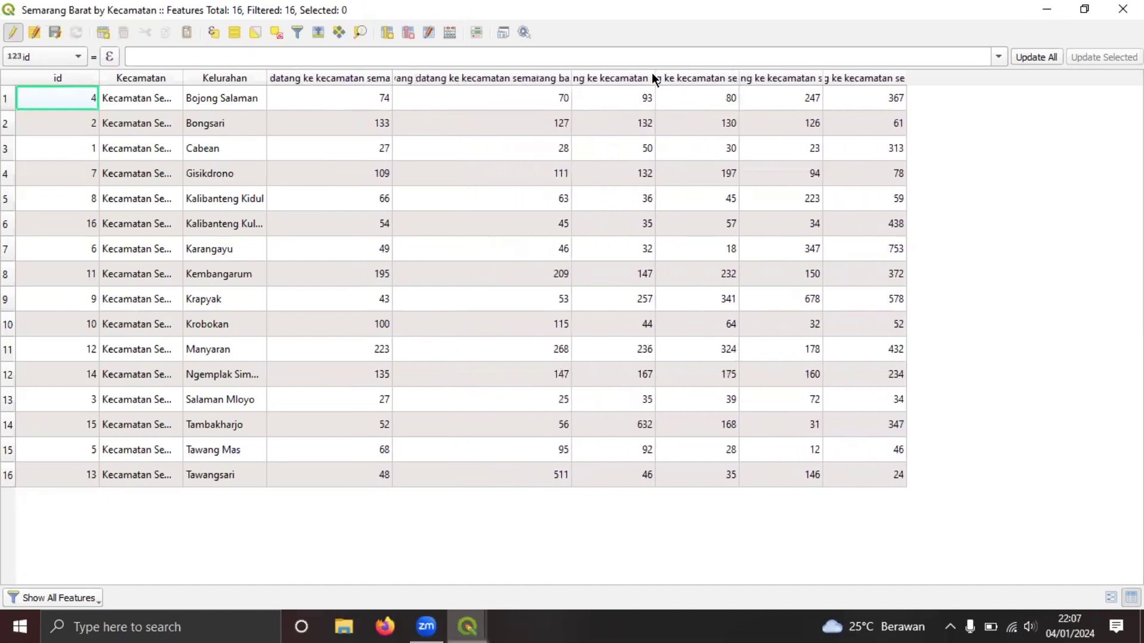
left_click(652, 74)
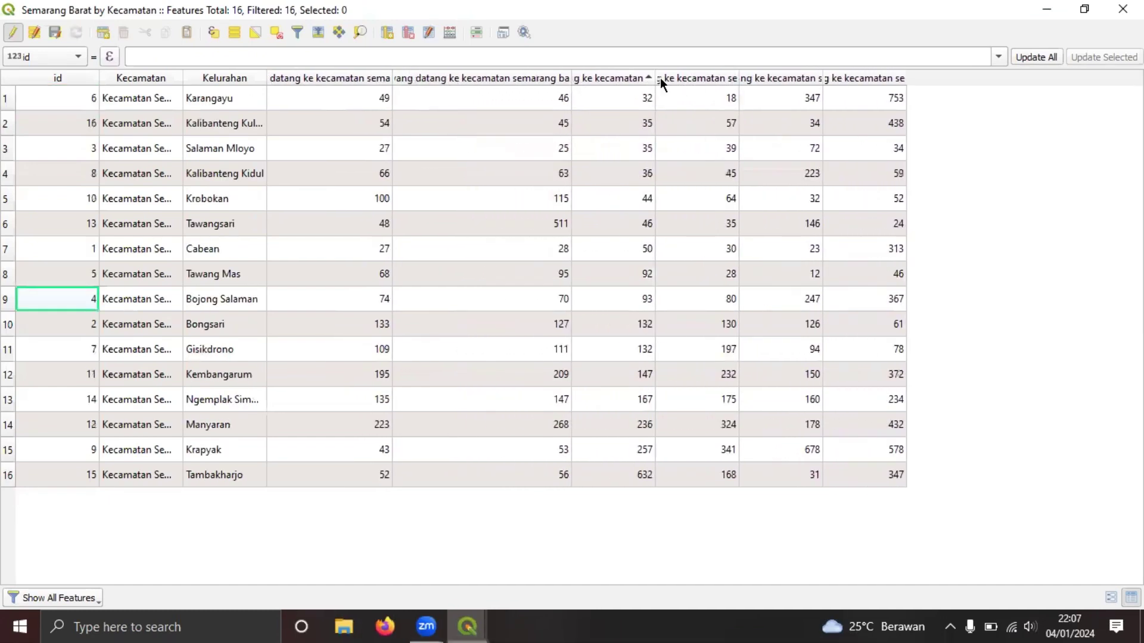
left_click(227, 76)
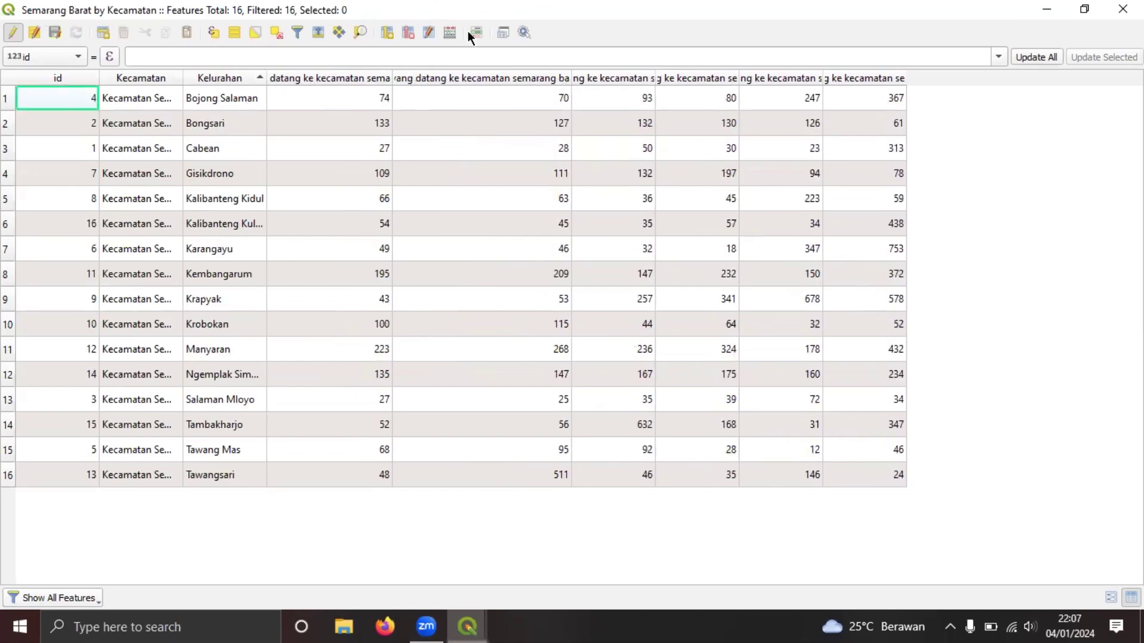
left_click(1122, 9)
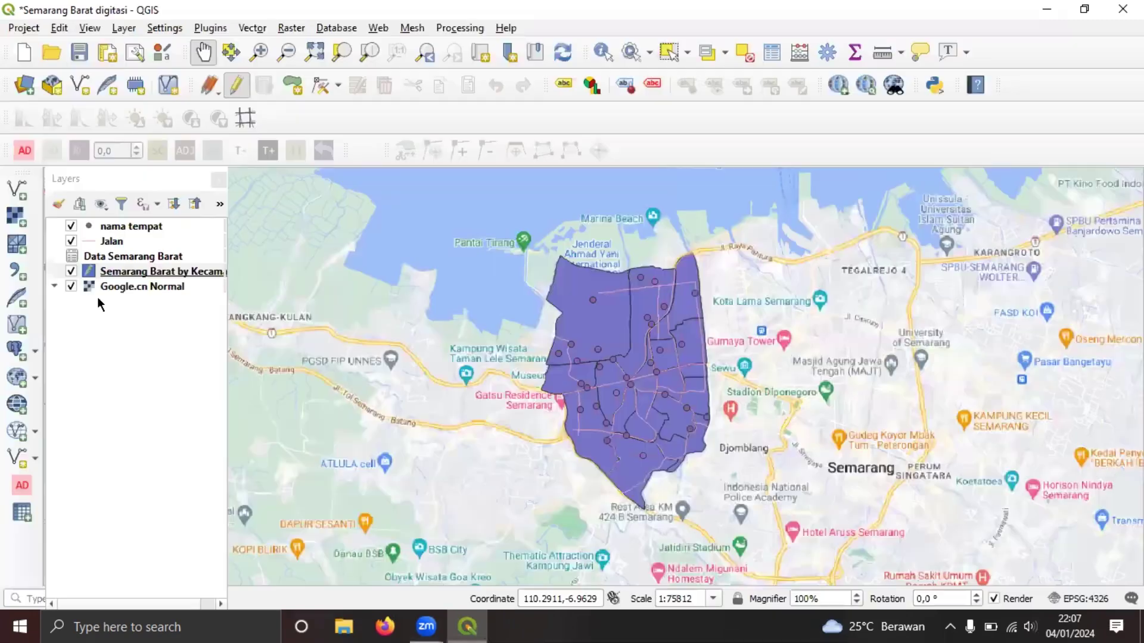
Step: Export the Semarang Barat by Kecamatan layer as a GeoPackage named "Pendatang kelurahan semarang" in the Semarang Barat folder, keeping EPSG:4326
left_click(152, 273)
right_click(153, 271)
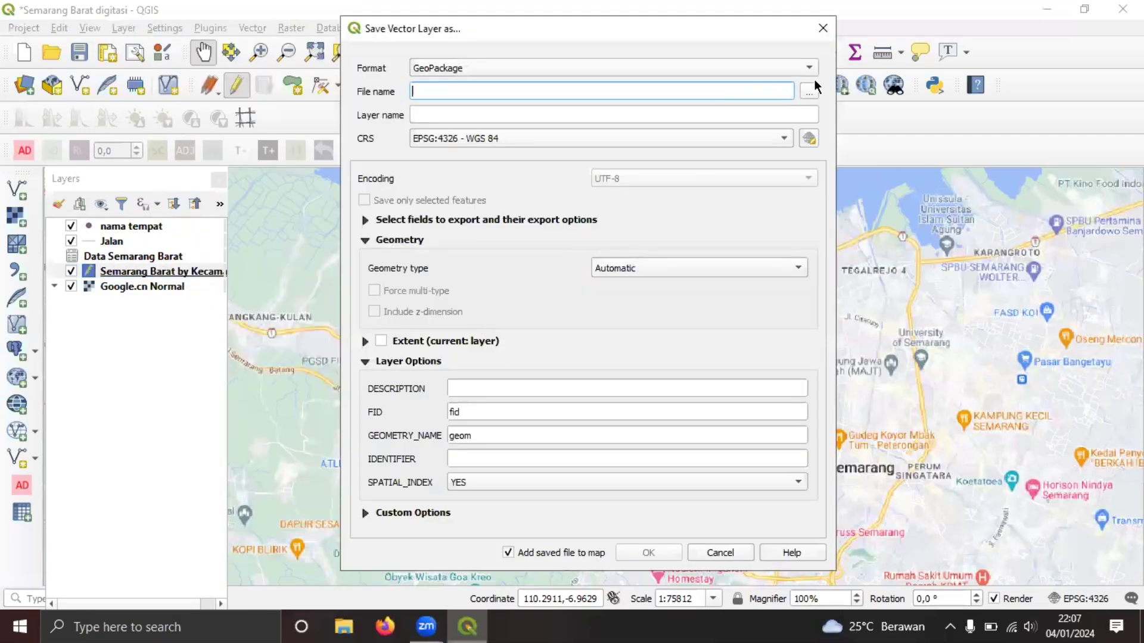
left_click(801, 69)
left_click(746, 69)
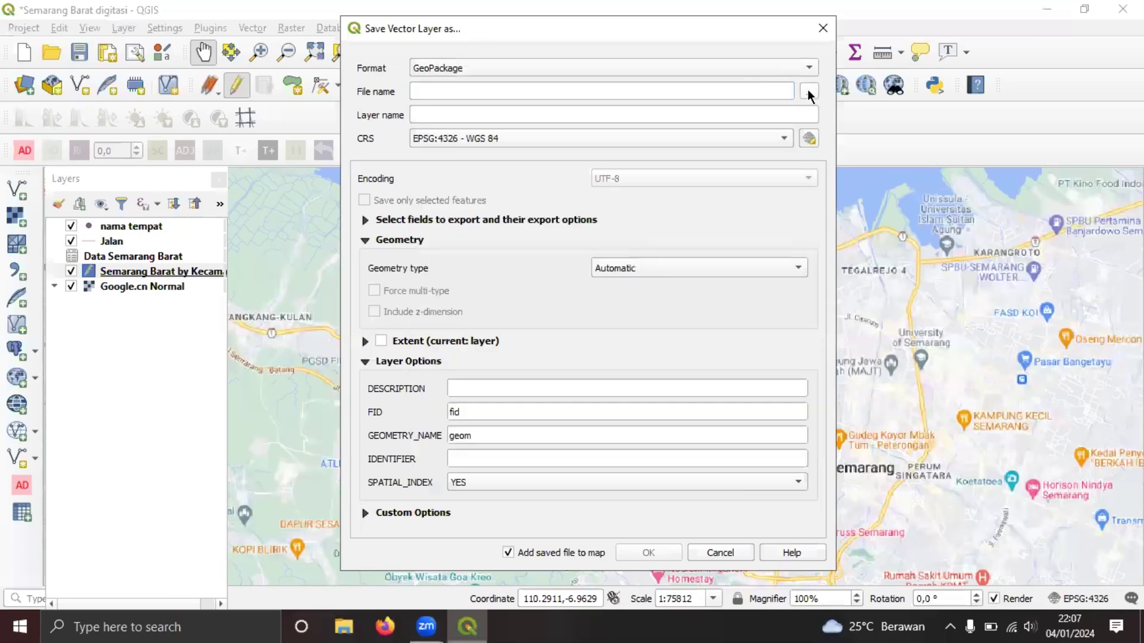
left_click(809, 91)
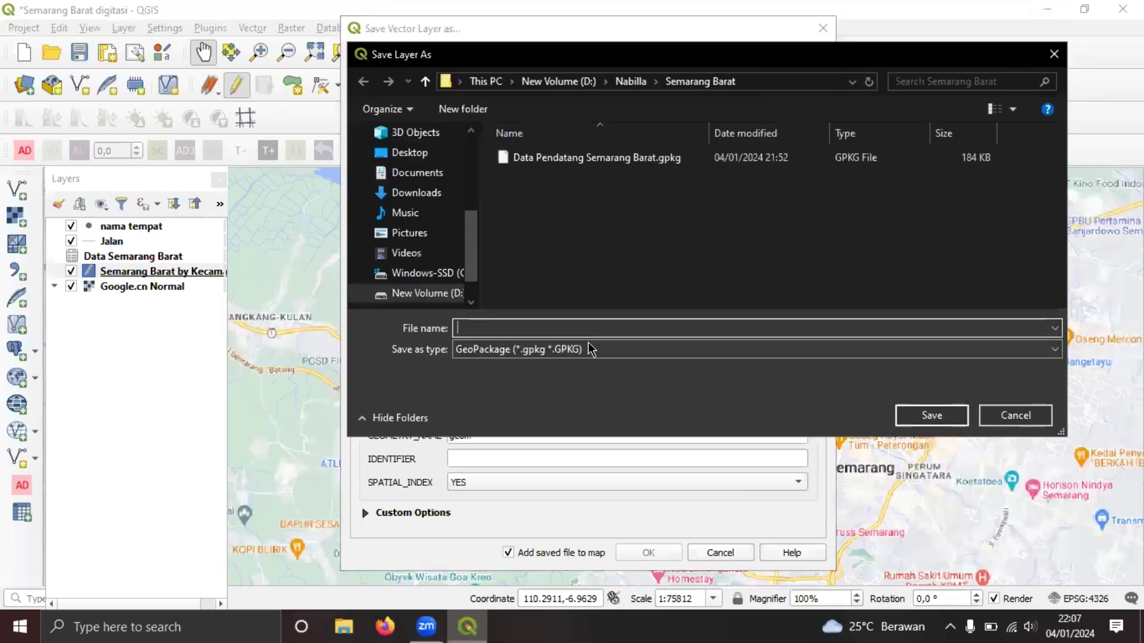
type("Pend")
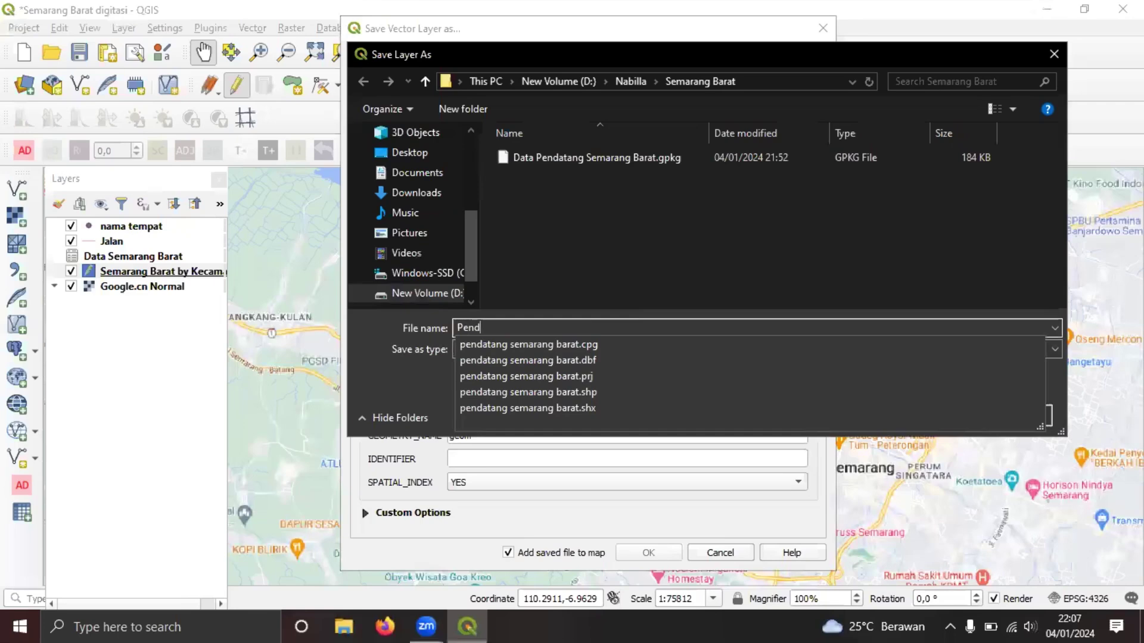
type("atang semarang")
left_click(507, 327)
type("kelurahan")
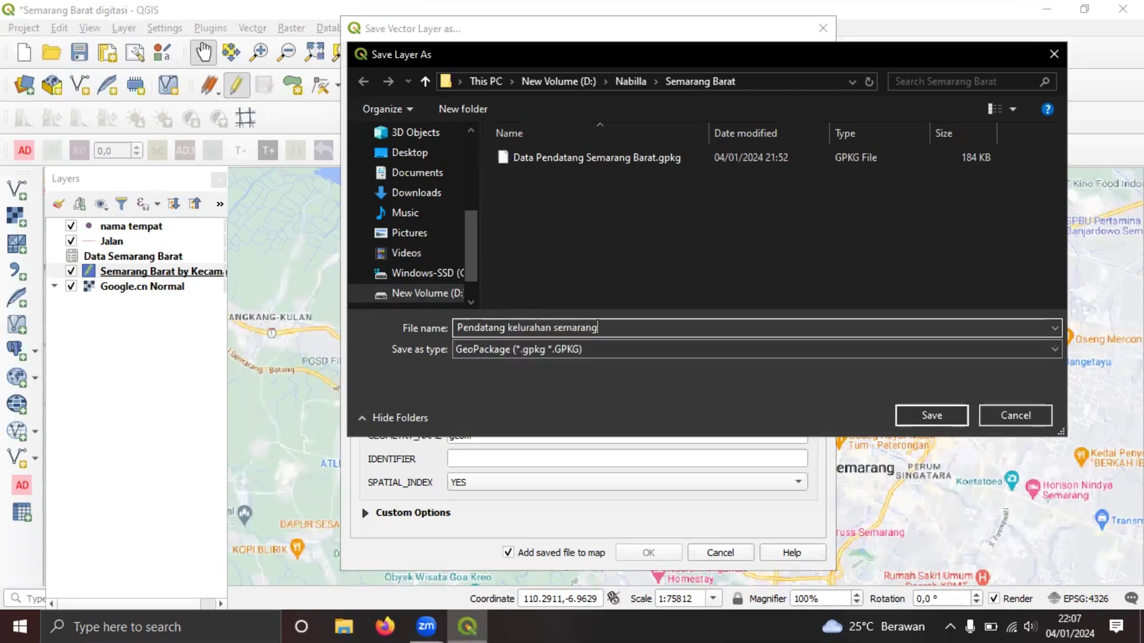
left_click(931, 415)
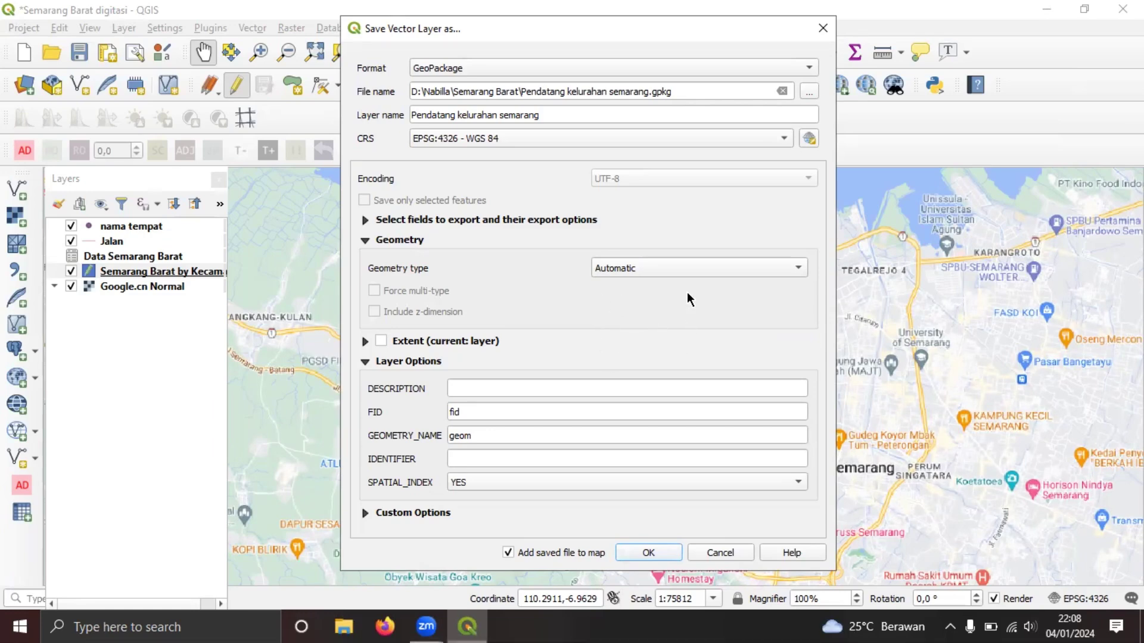
left_click(663, 554)
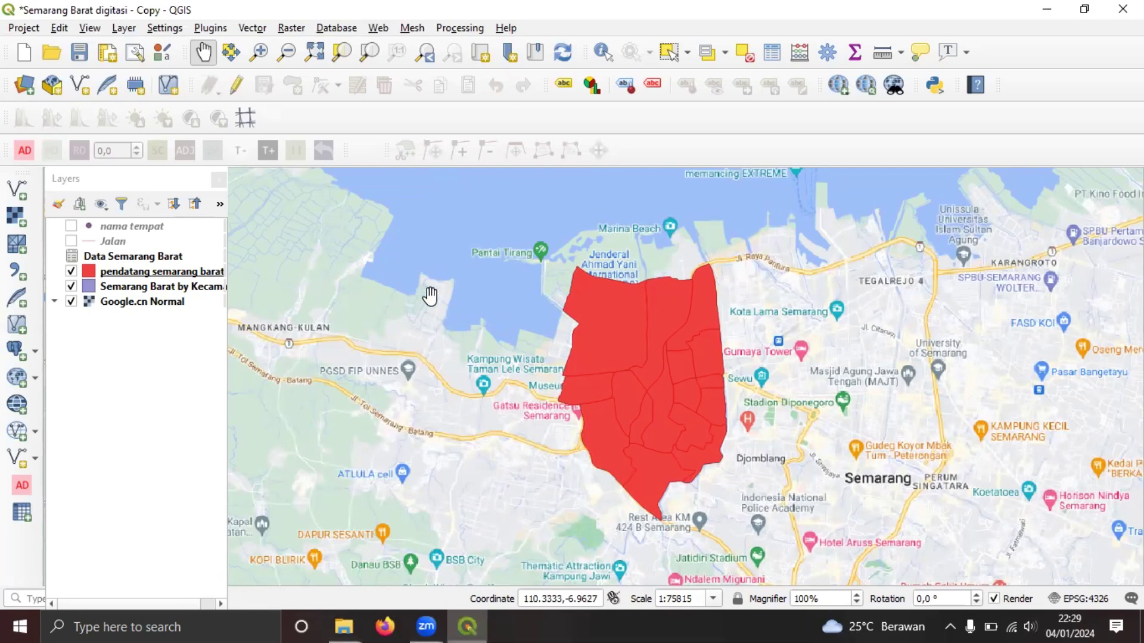
Step: Switch the pendatang semarang barat layer's symbology to Categorized by the Kelurahan field and classify it with random colors
left_click(165, 274)
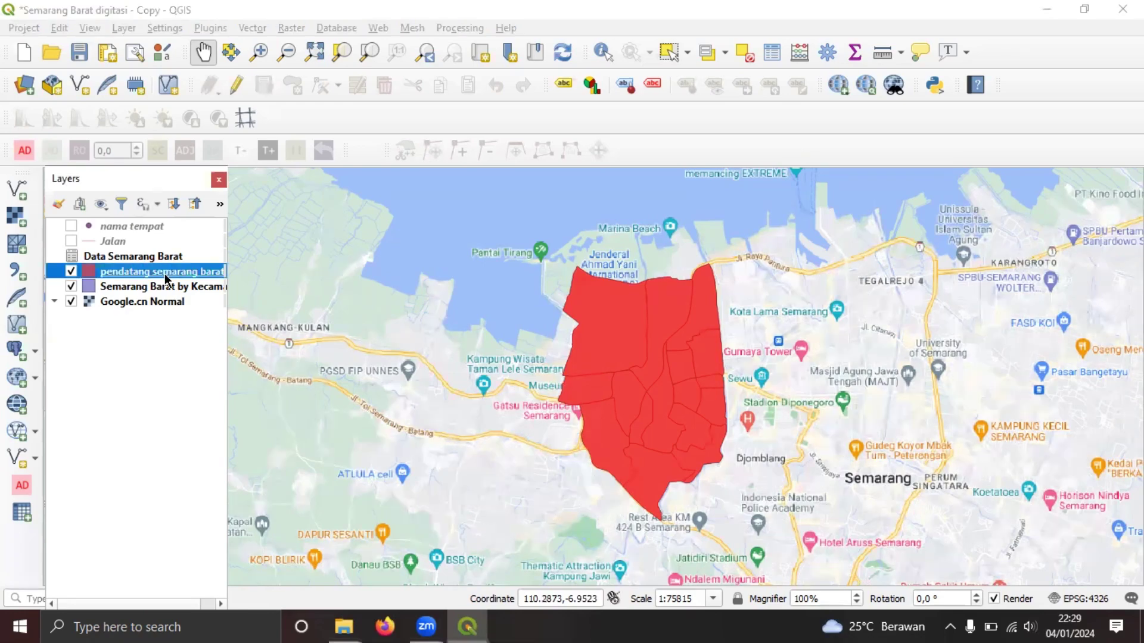
right_click(165, 273)
key("Escape")
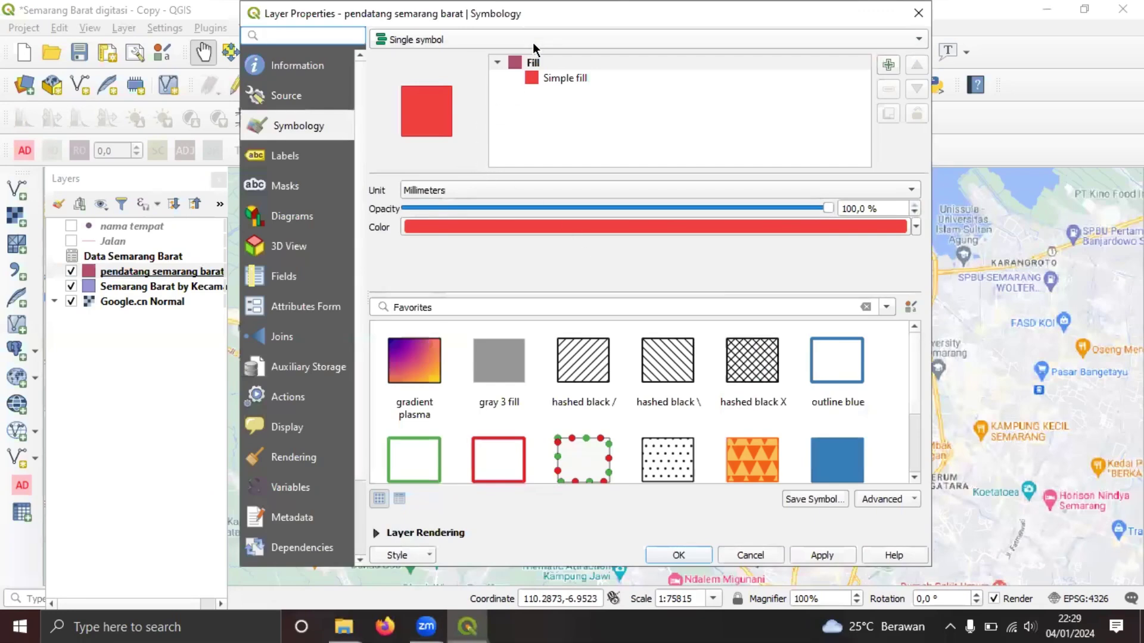
left_click(533, 42)
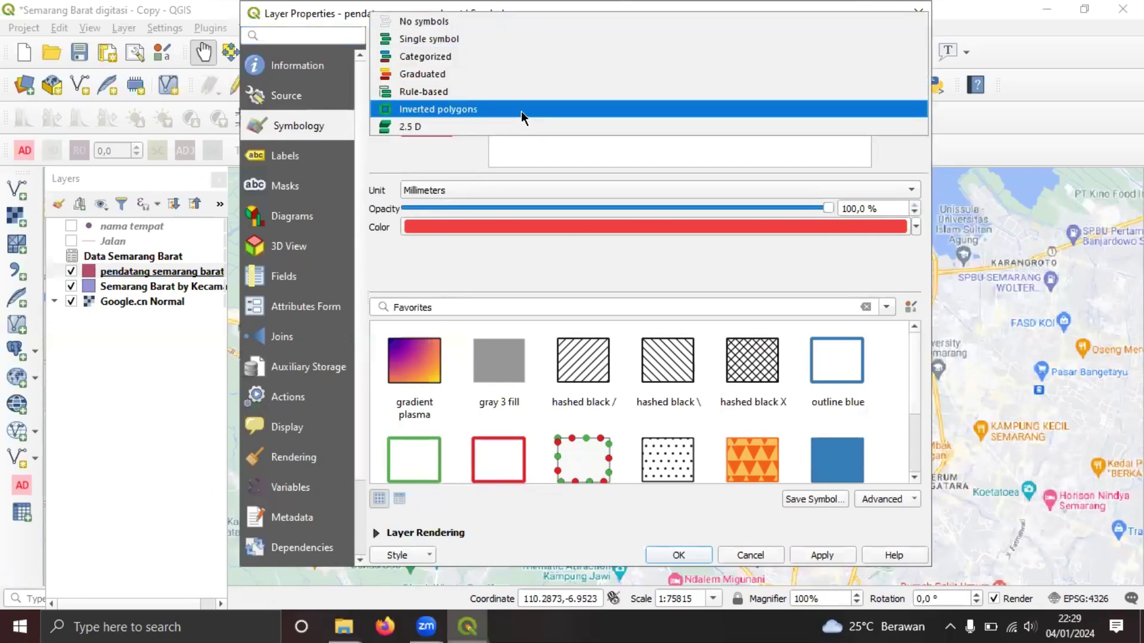
left_click(517, 57)
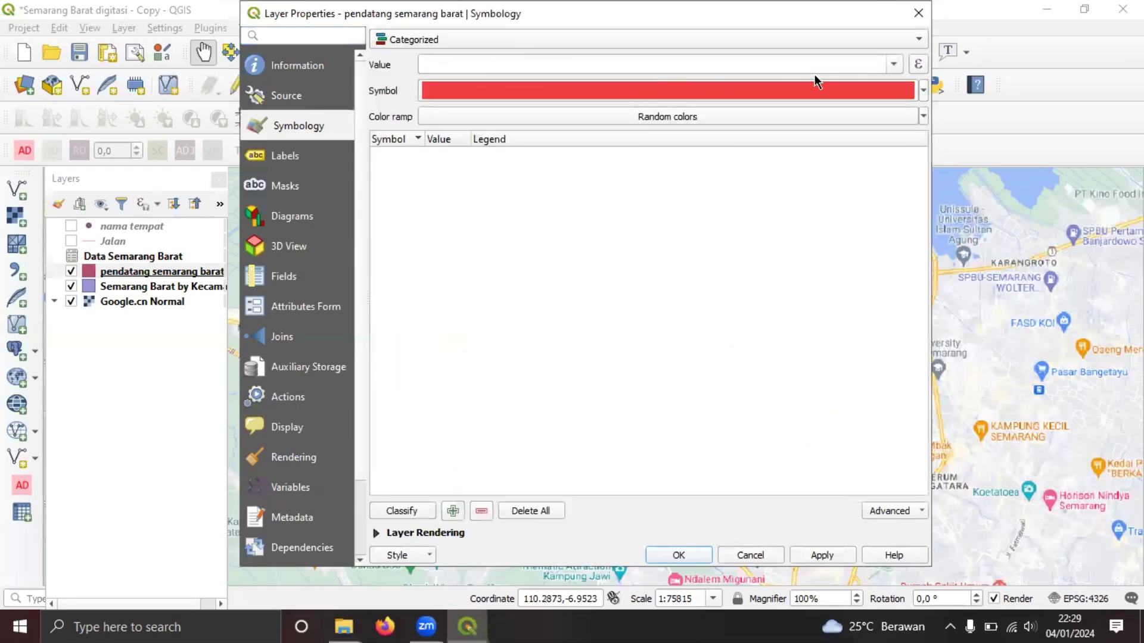
left_click(895, 63)
left_click(587, 109)
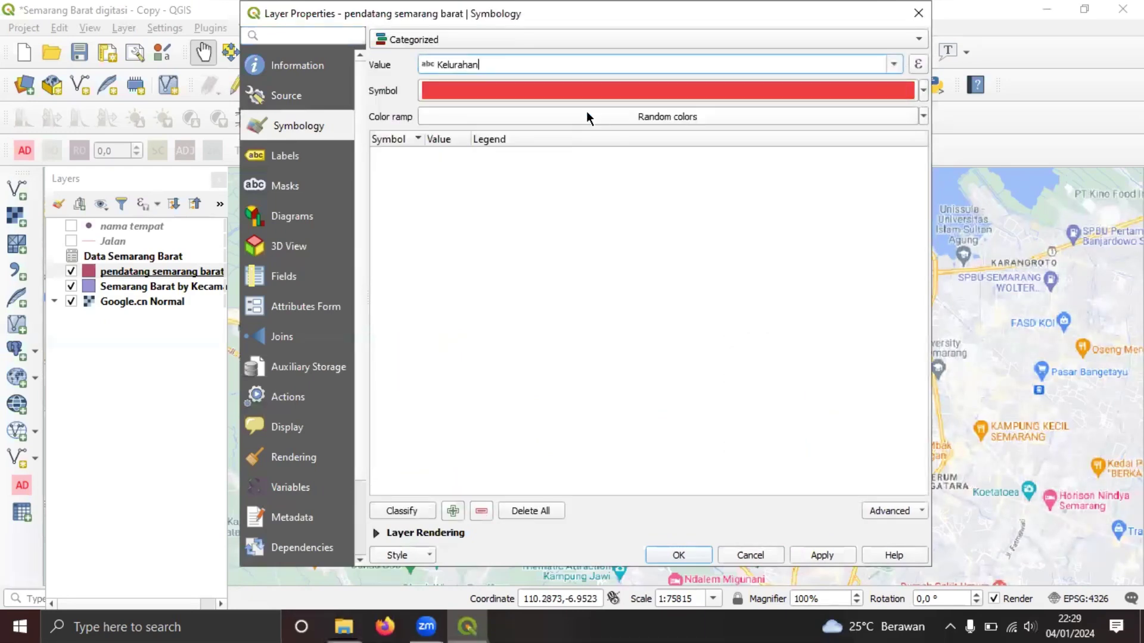
left_click(402, 513)
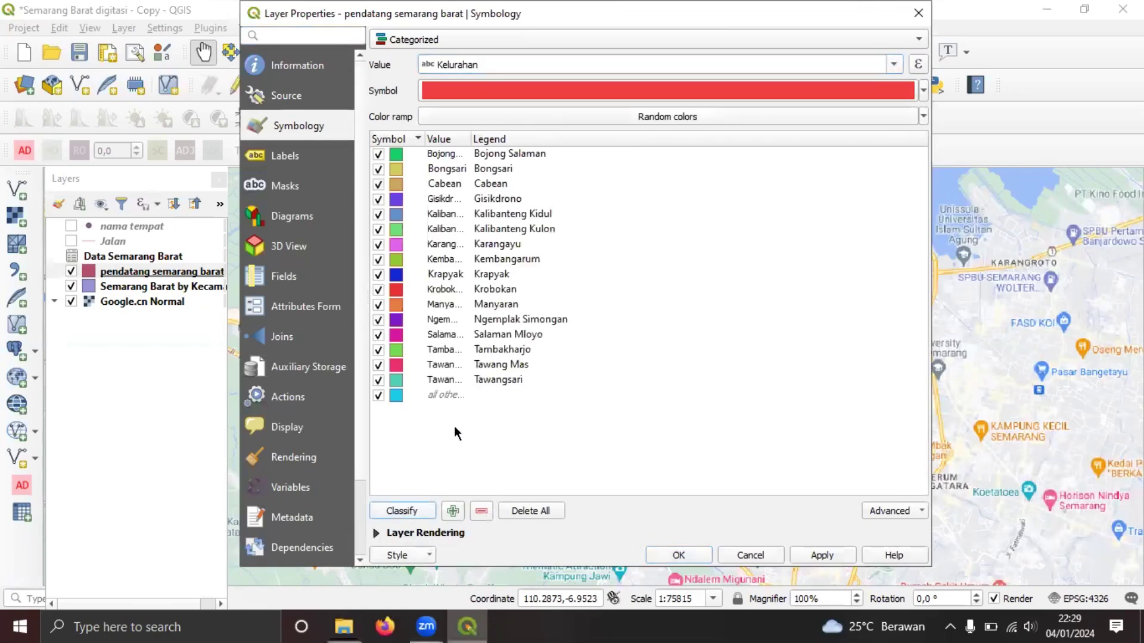
Step: Remove the all other values category from the pendatang semarang barat symbology and apply the categorized style
left_click(393, 395)
left_click(454, 427)
left_click(380, 394)
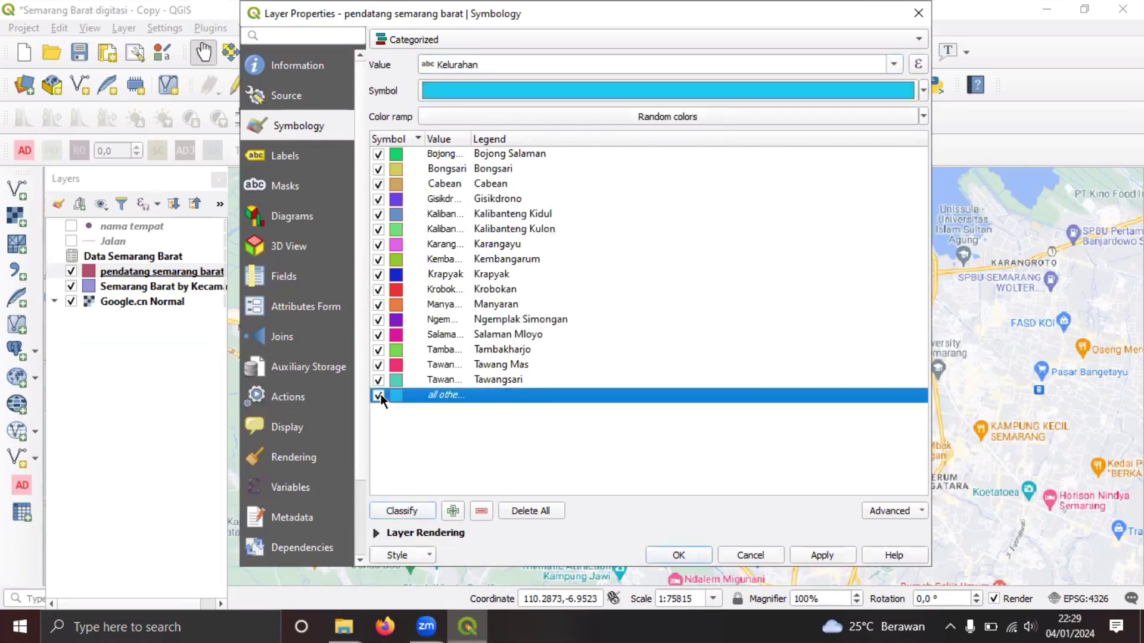
left_click(483, 510)
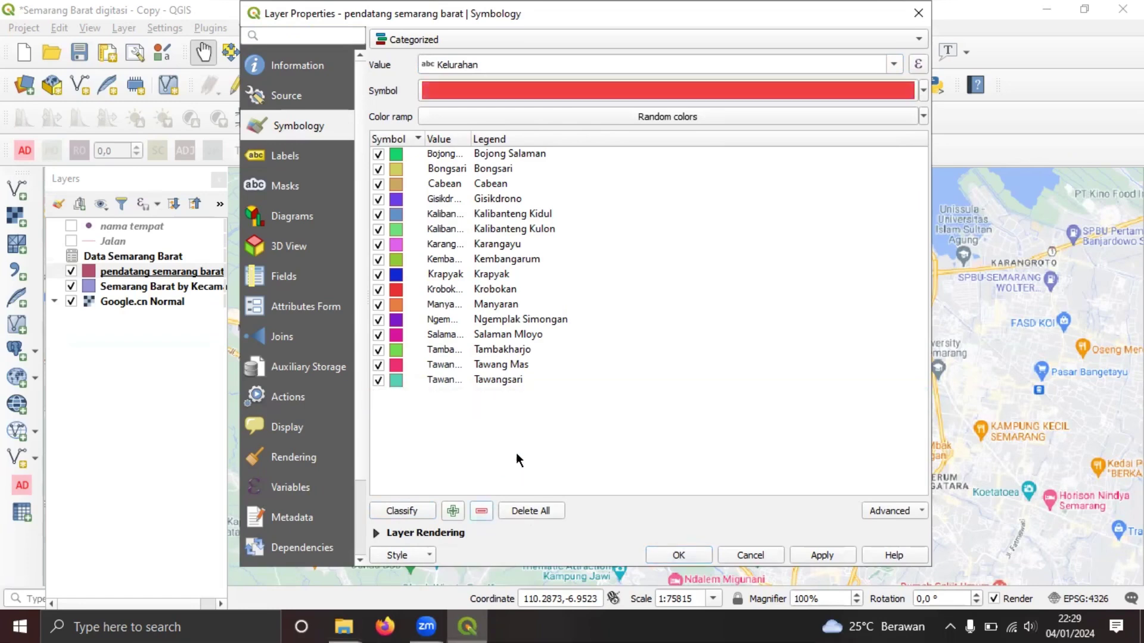
left_click(832, 555)
left_click(679, 555)
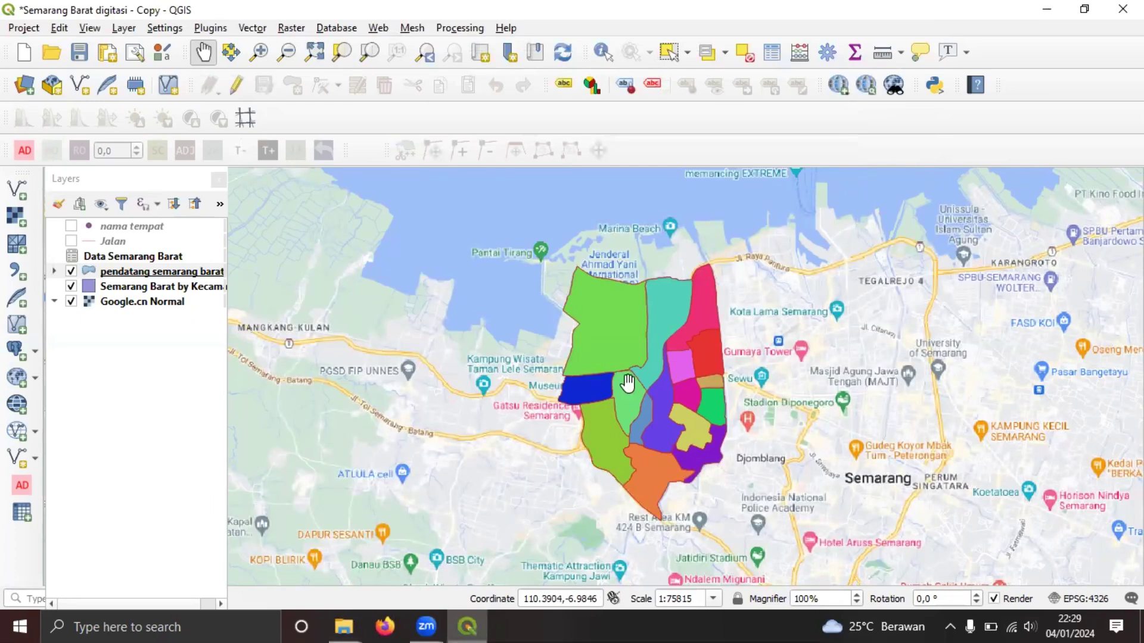
Step: Change the pendatang semarang barat layer's symbology to Graduated on the Laki_2020 field and classify it using Equal Count (Quantile)
left_click(135, 273)
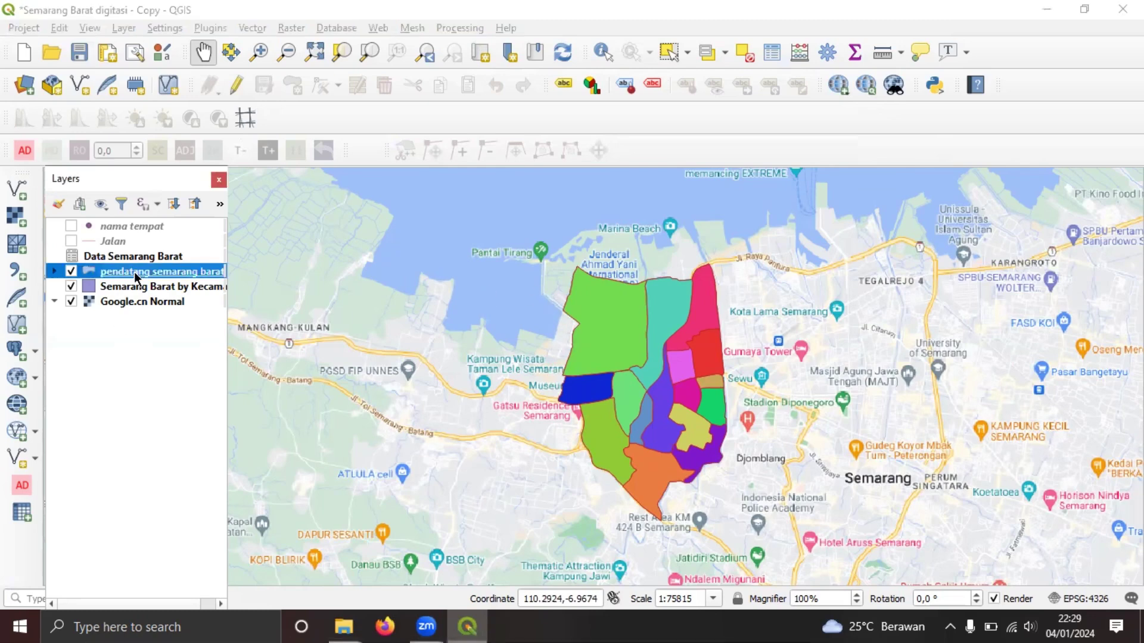
right_click(92, 271)
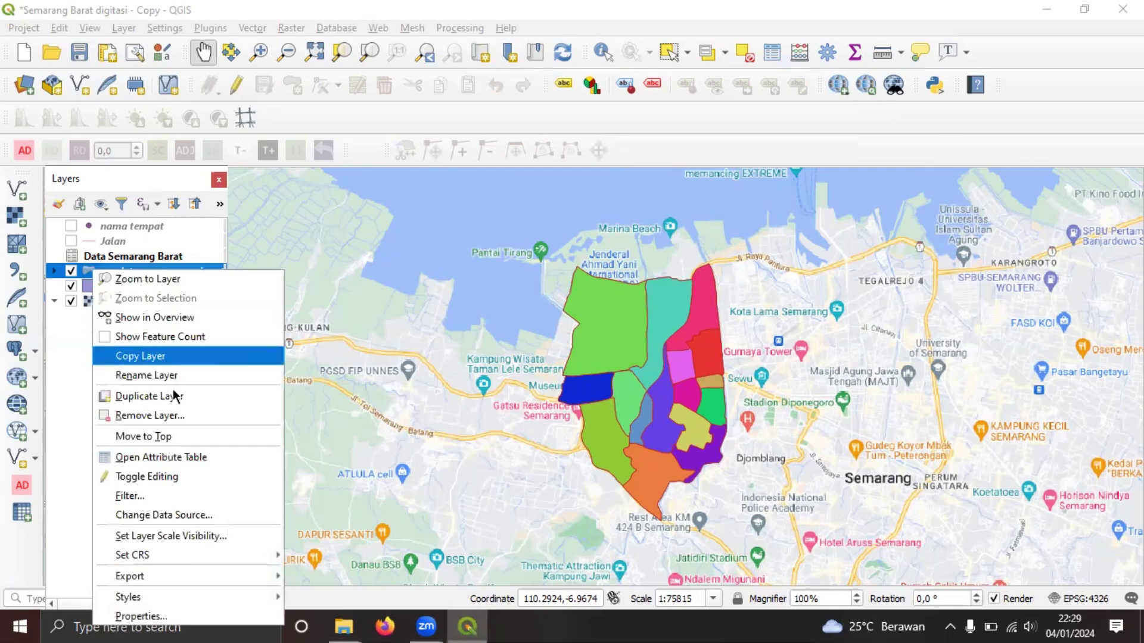
left_click(187, 612)
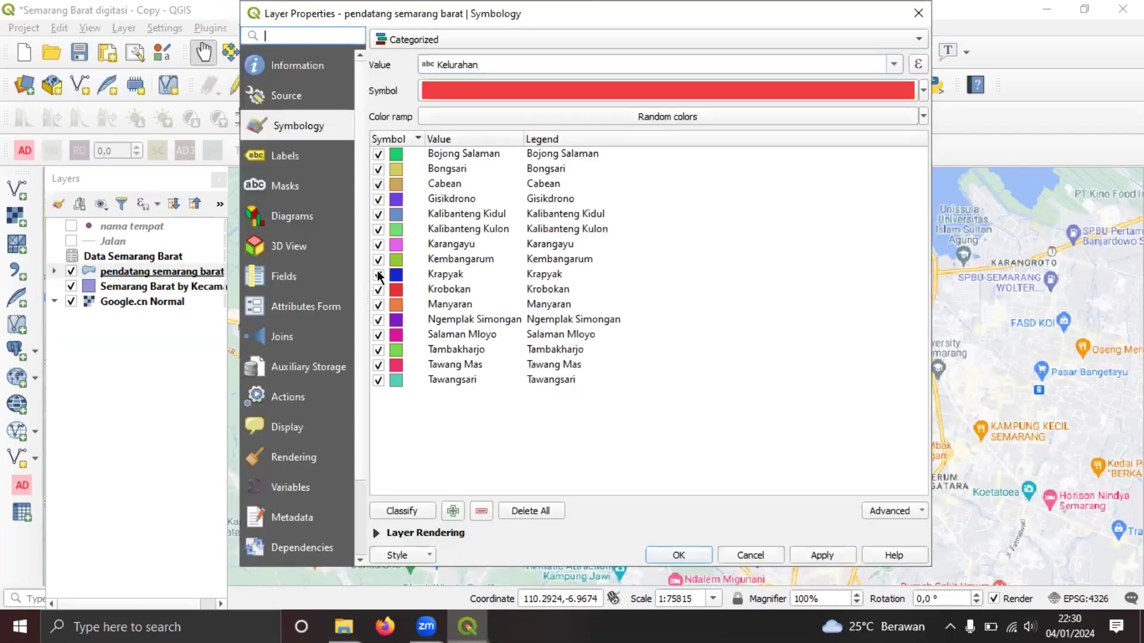
left_click(565, 42)
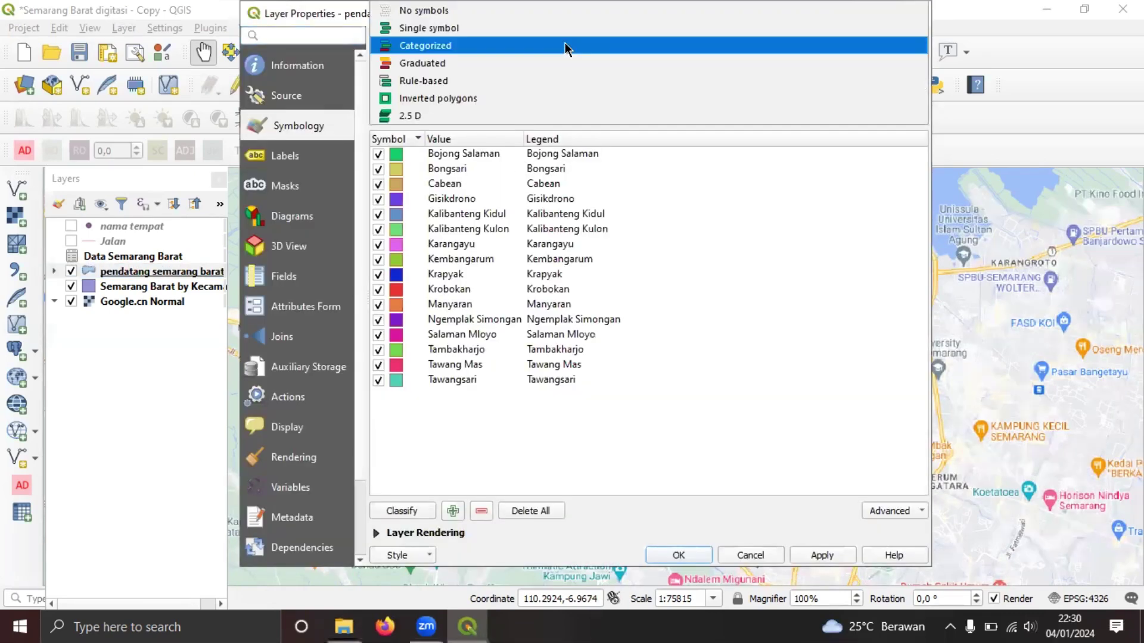
left_click(548, 68)
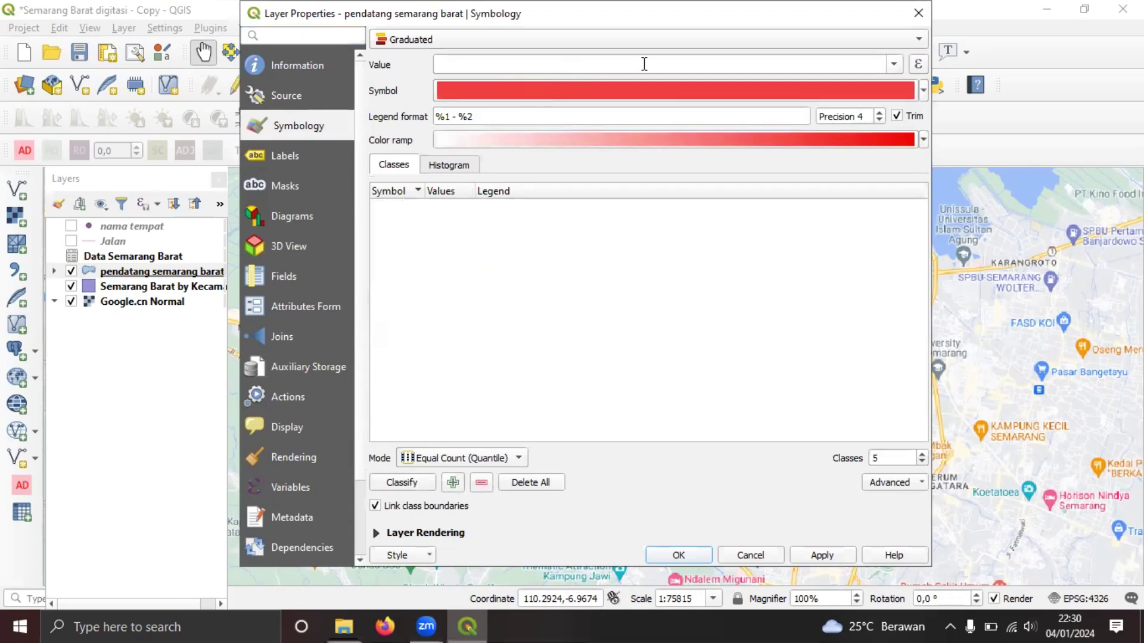
left_click(894, 63)
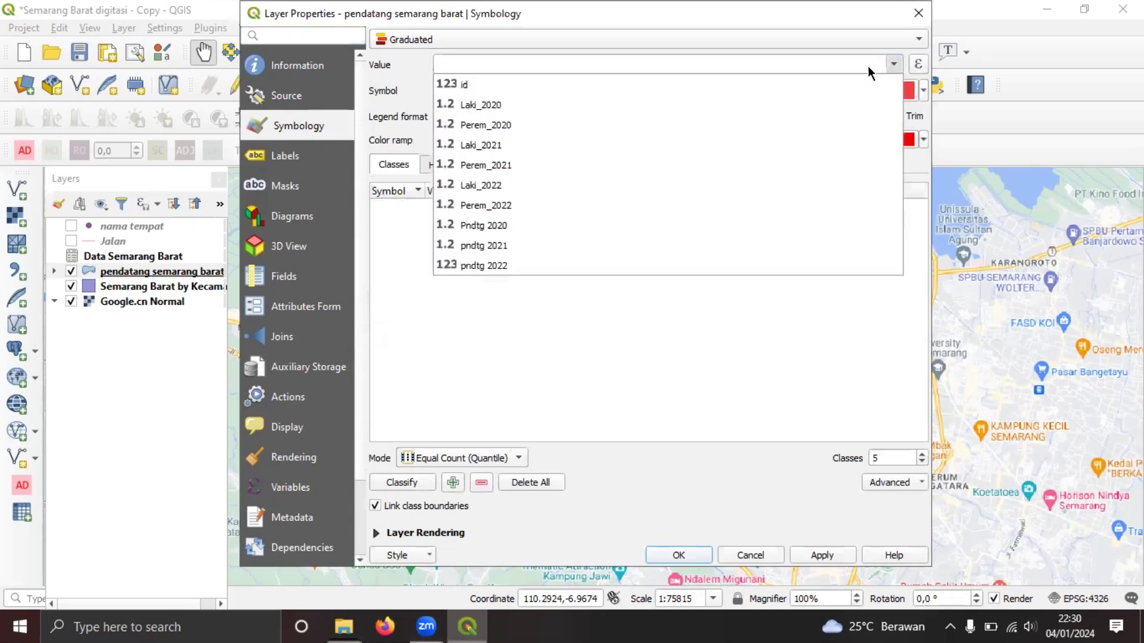
left_click(634, 109)
left_click(387, 482)
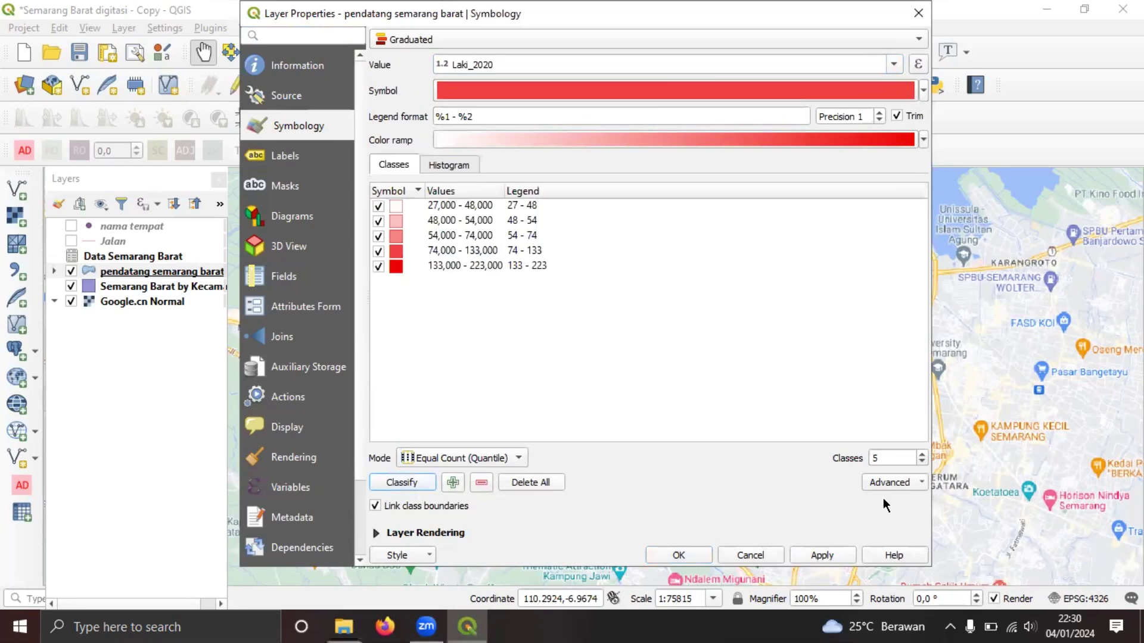
Step: Raise the number of graduated classes to 7 and apply the style to the layer
left_click(923, 455)
left_click(922, 454)
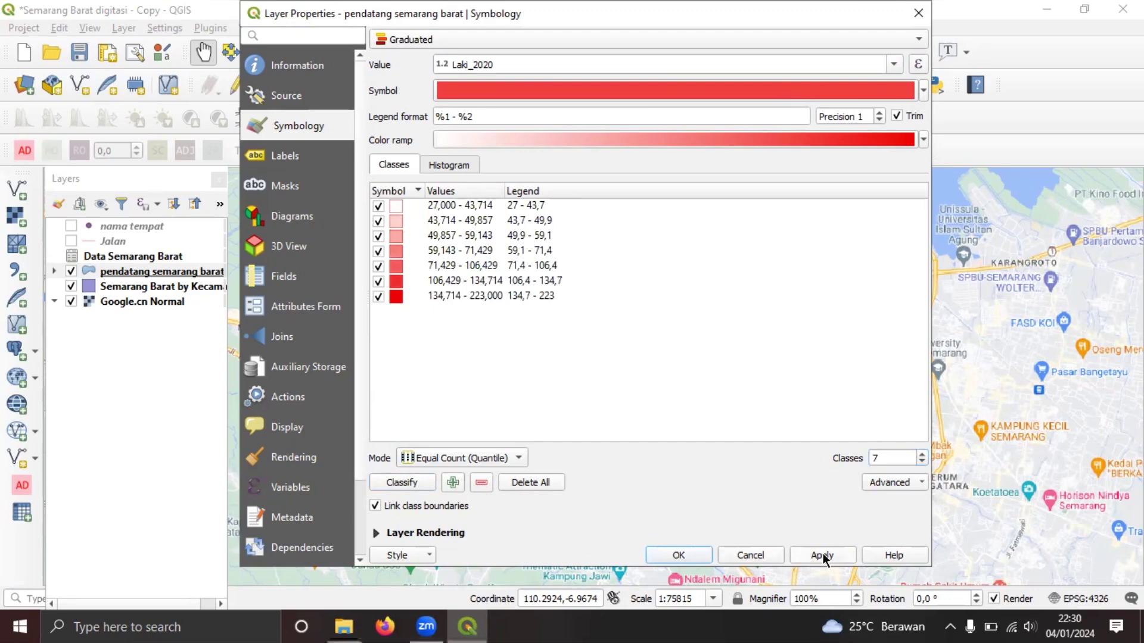
left_click(690, 553)
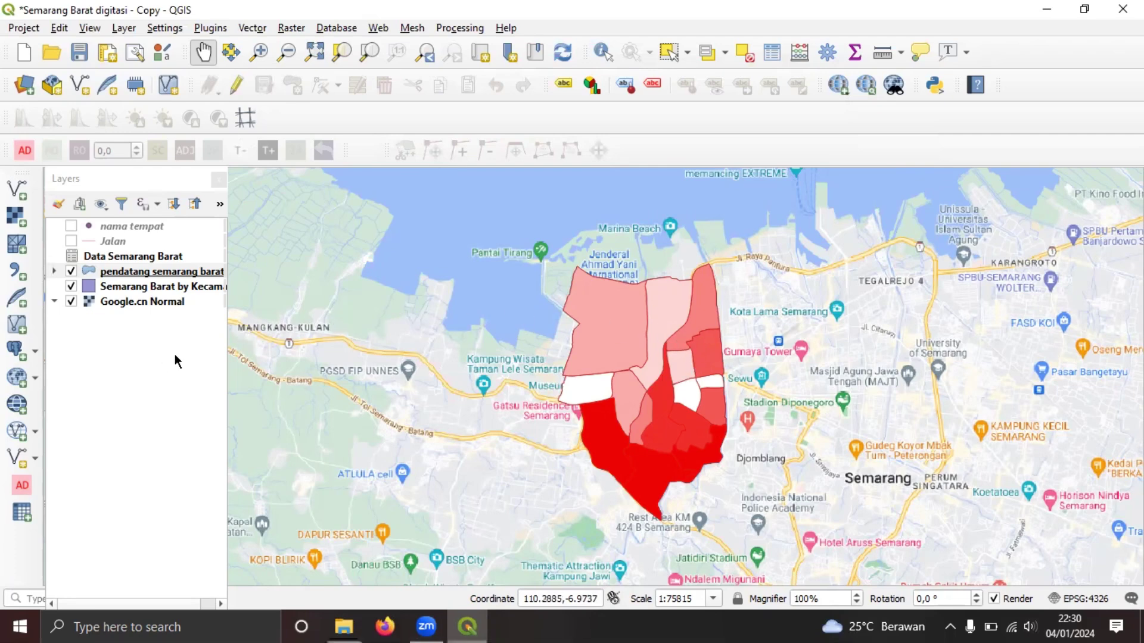
Step: Turn on Single Labels for the pendatang semarang barat layer, using the Kelurahan field as the label value
left_click(181, 273)
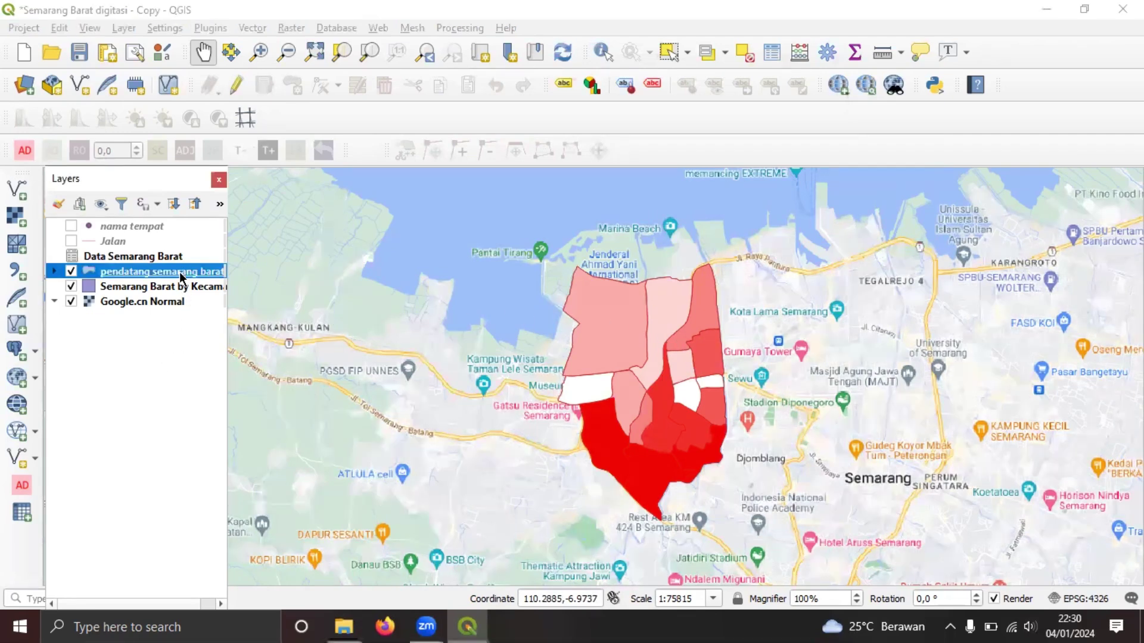
right_click(180, 275)
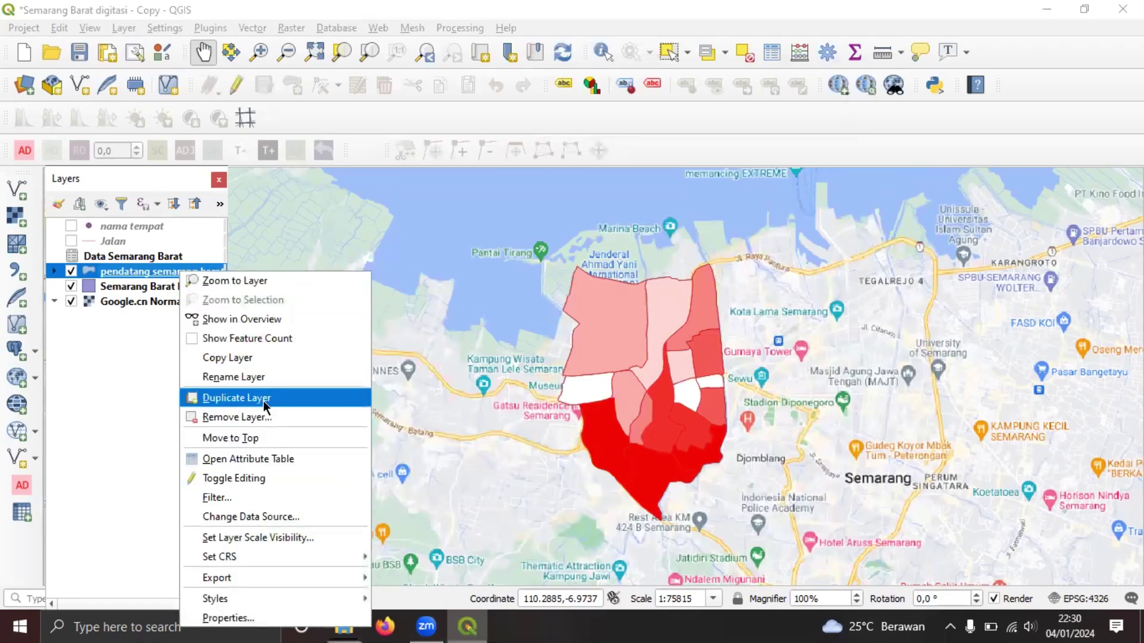
left_click(266, 618)
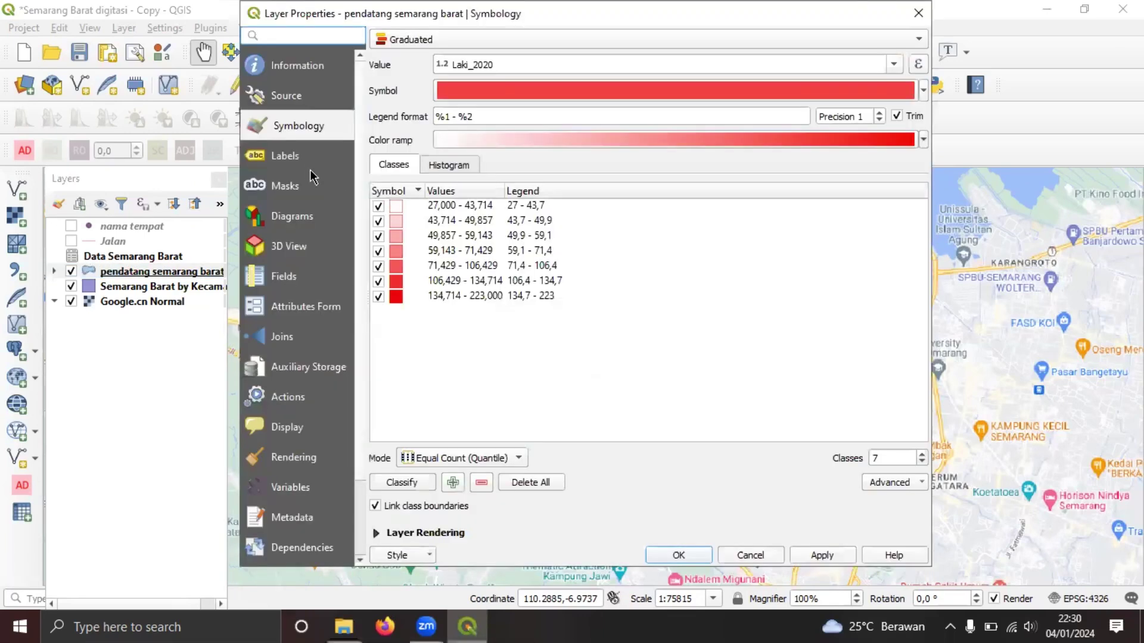
left_click(302, 166)
left_click(761, 40)
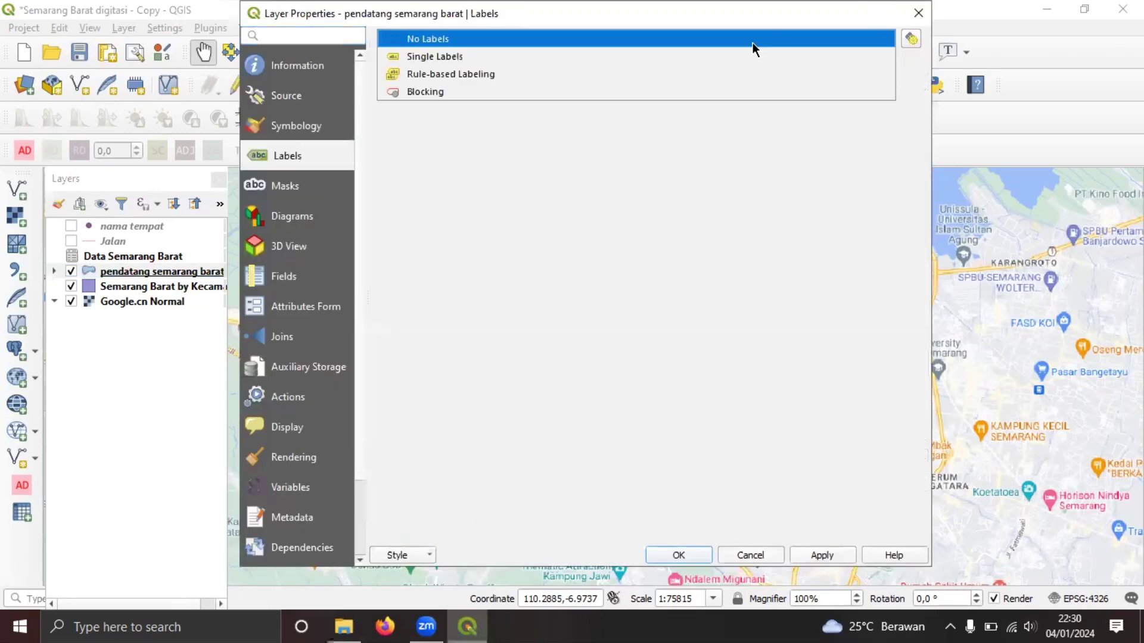
left_click(686, 61)
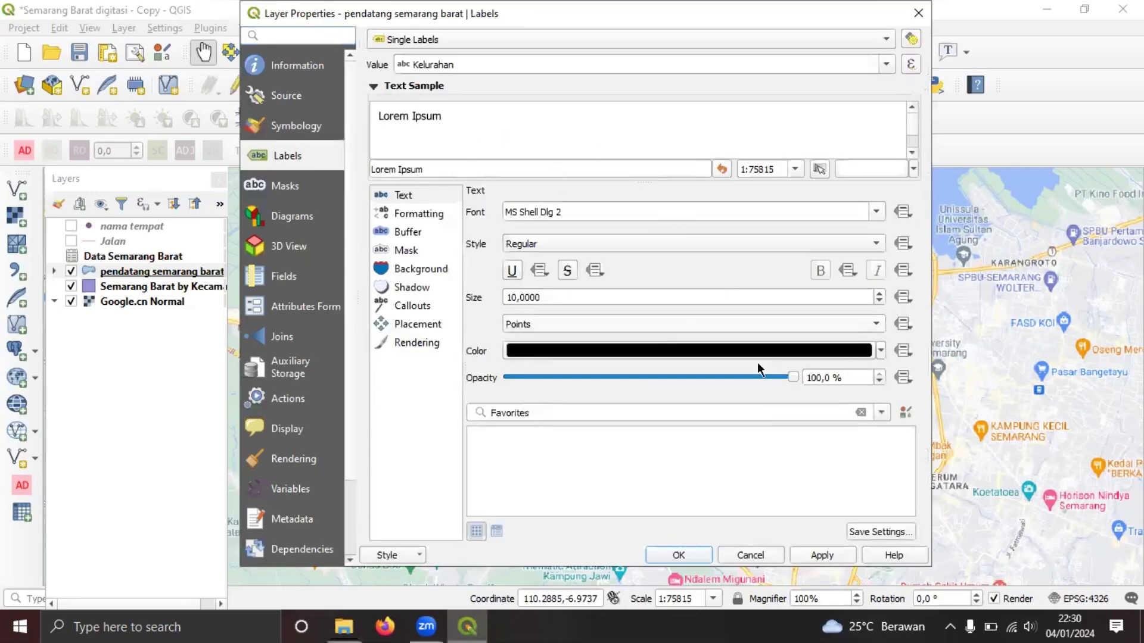
left_click(684, 555)
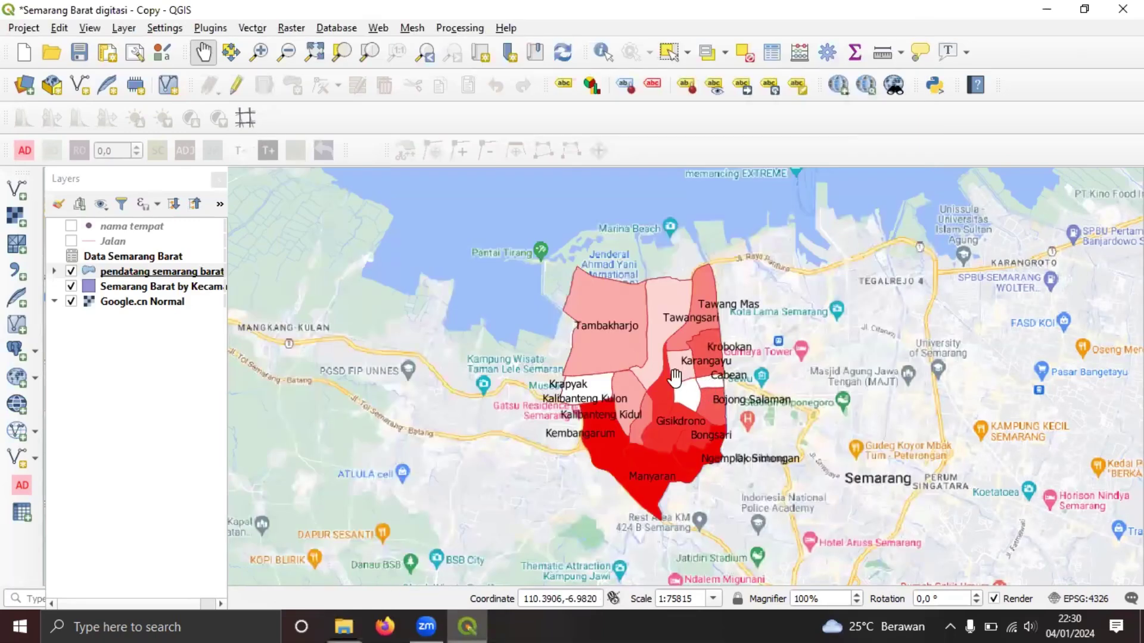
scroll(649, 368, "up", 1)
scroll(633, 370, "down", 1)
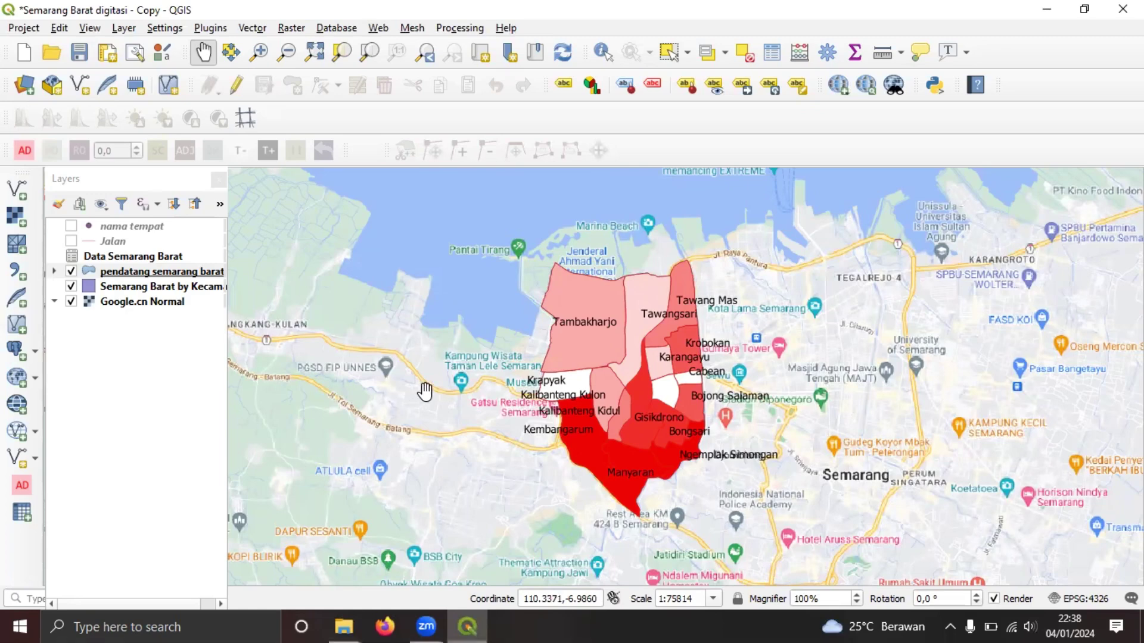
Step: Create a new print layout titled "Pendatang Semarang Barat"
left_click(32, 31)
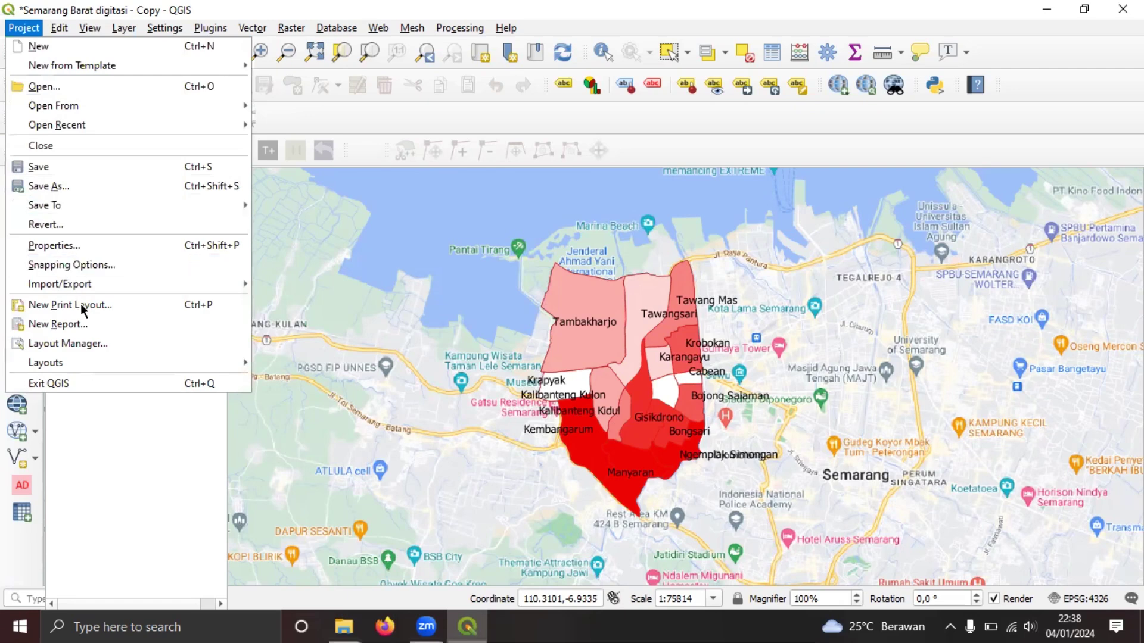
left_click(105, 306)
type("Pendatang Semarang Barat")
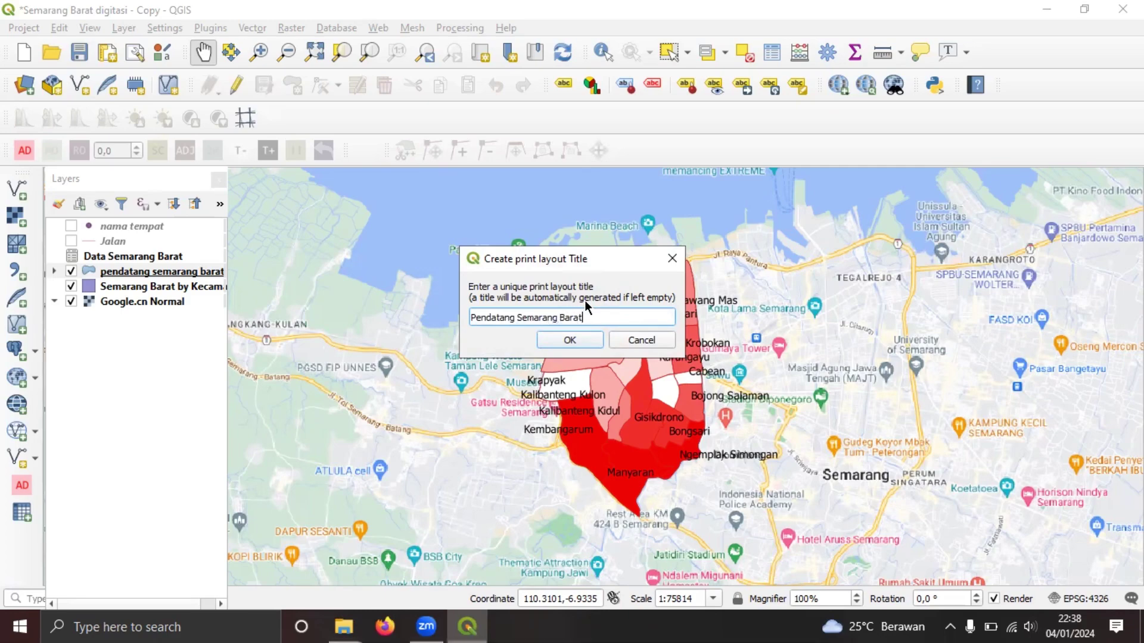
left_click(576, 342)
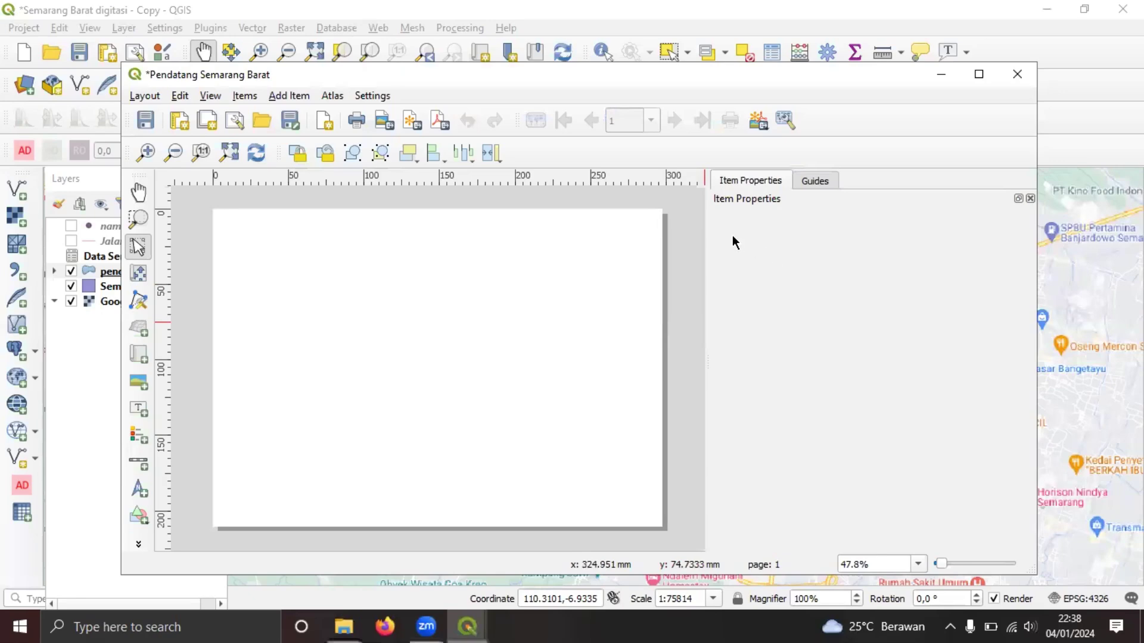
Step: Try the A5 and A3 page sizes for the layout page and set it back to A4
right_click(423, 306)
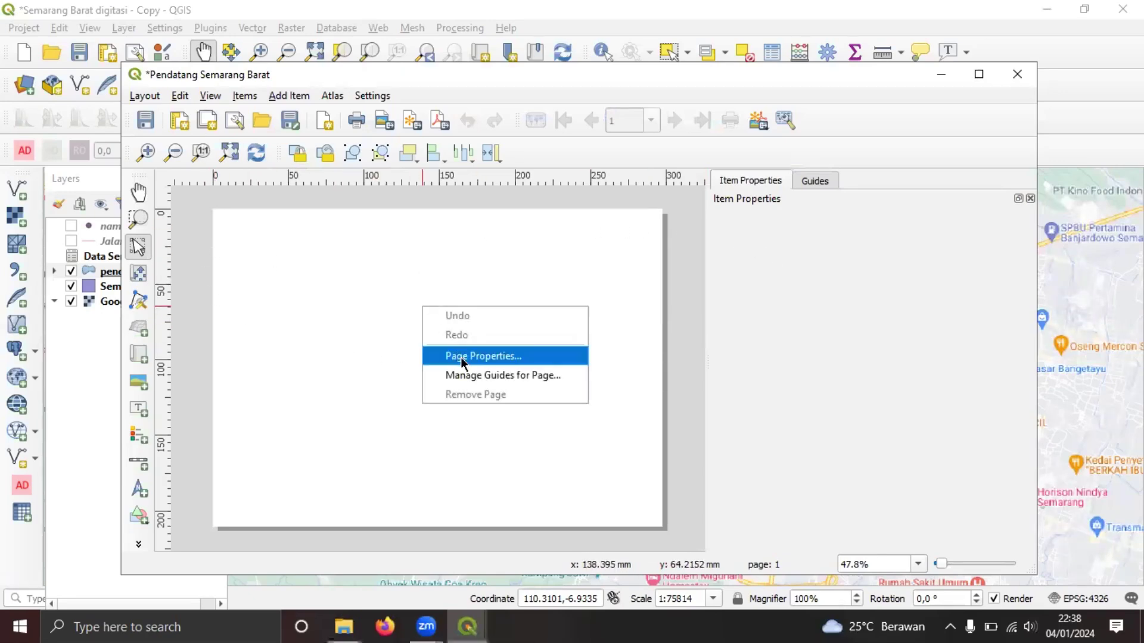
left_click(460, 357)
left_click(862, 249)
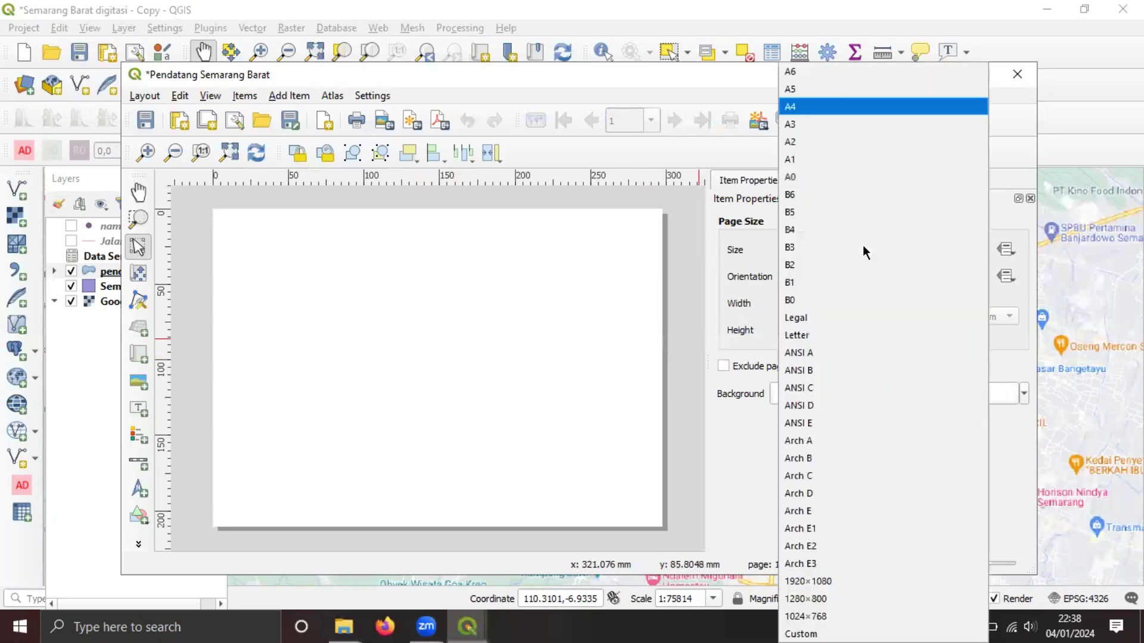
left_click(843, 89)
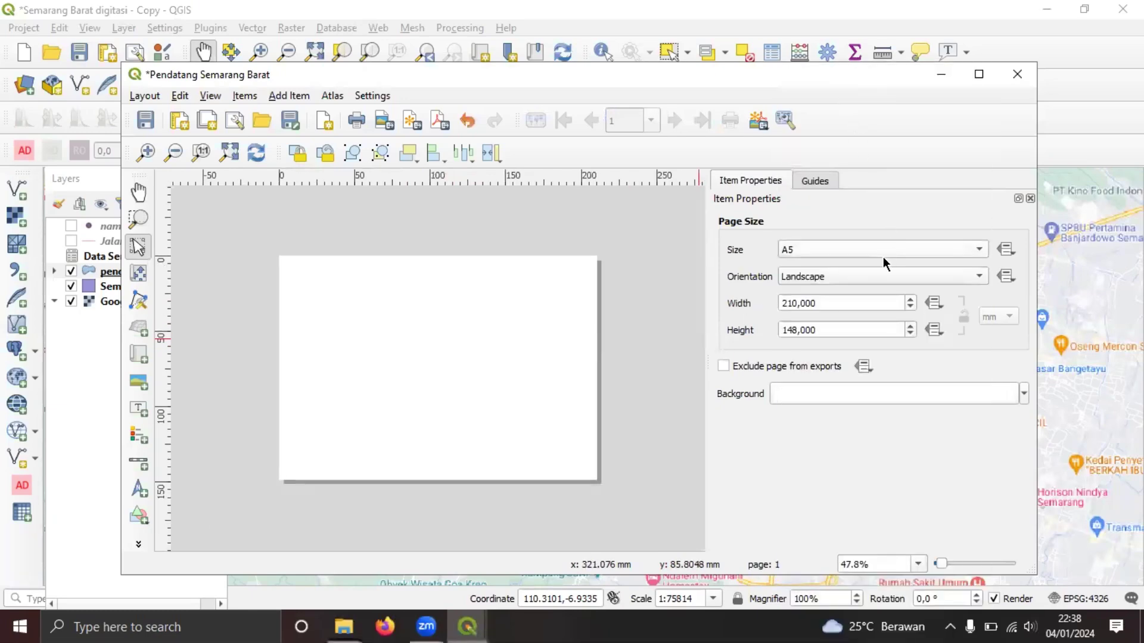
left_click(882, 253)
left_click(838, 105)
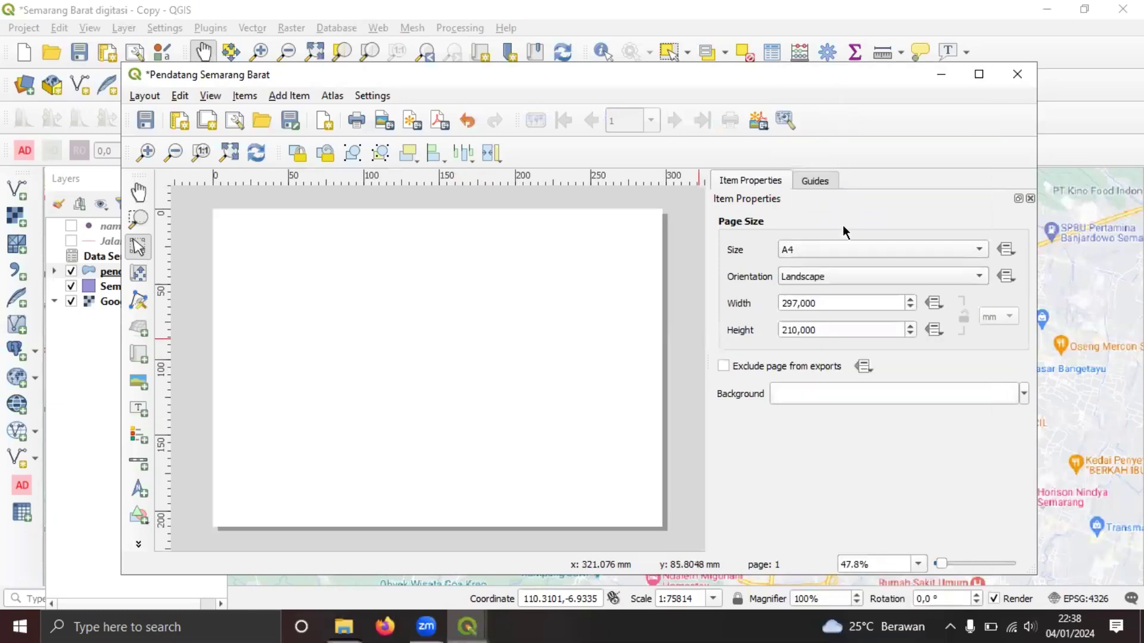
left_click(861, 253)
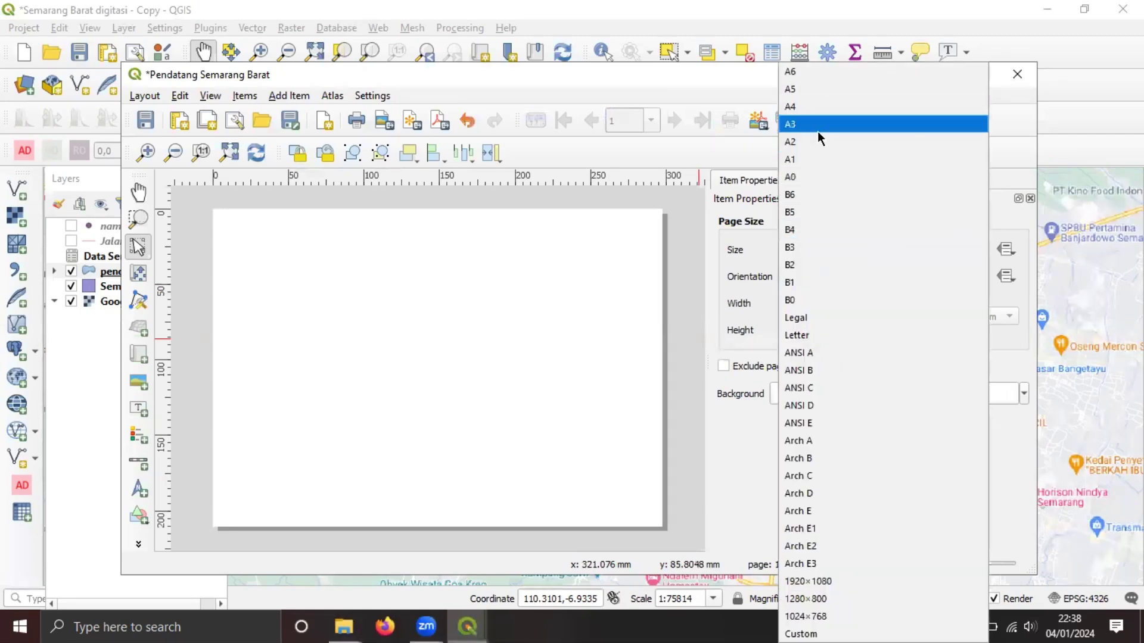
left_click(821, 125)
left_click(860, 249)
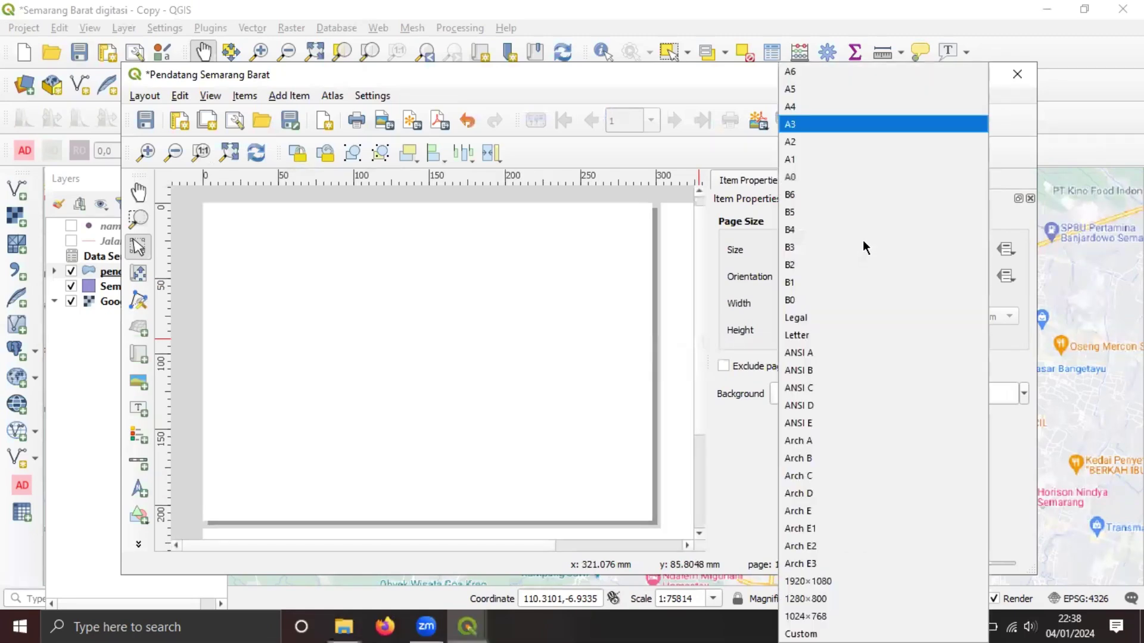
left_click(848, 109)
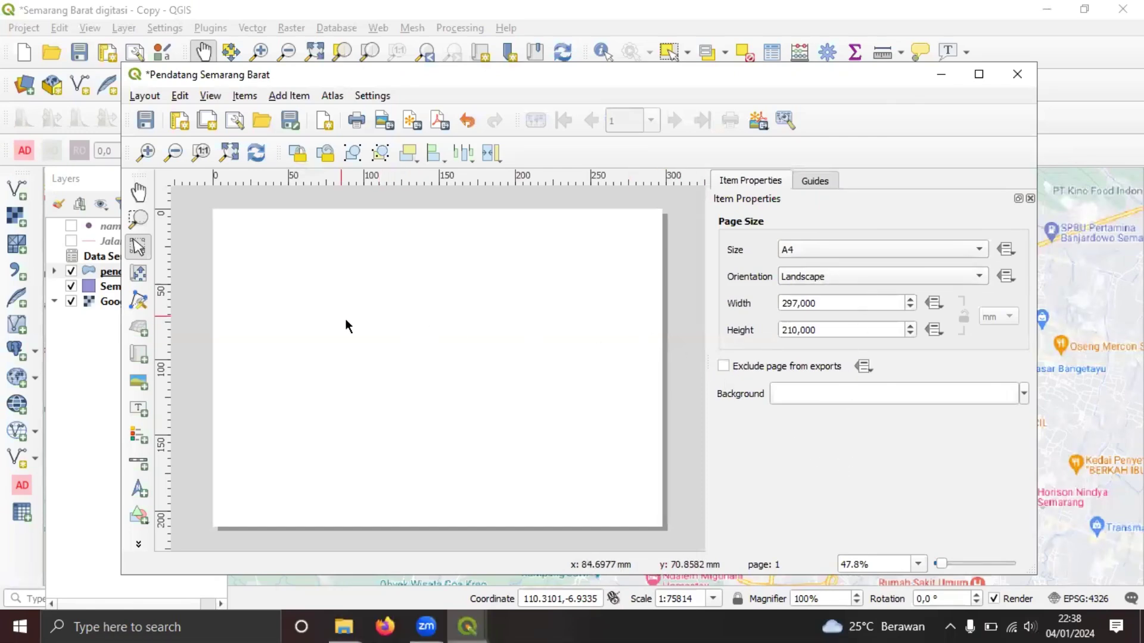
Step: Draw two rectangles side by side on the page: one about 213 mm wide on the left and one about 67 mm wide on the right
left_click(140, 355)
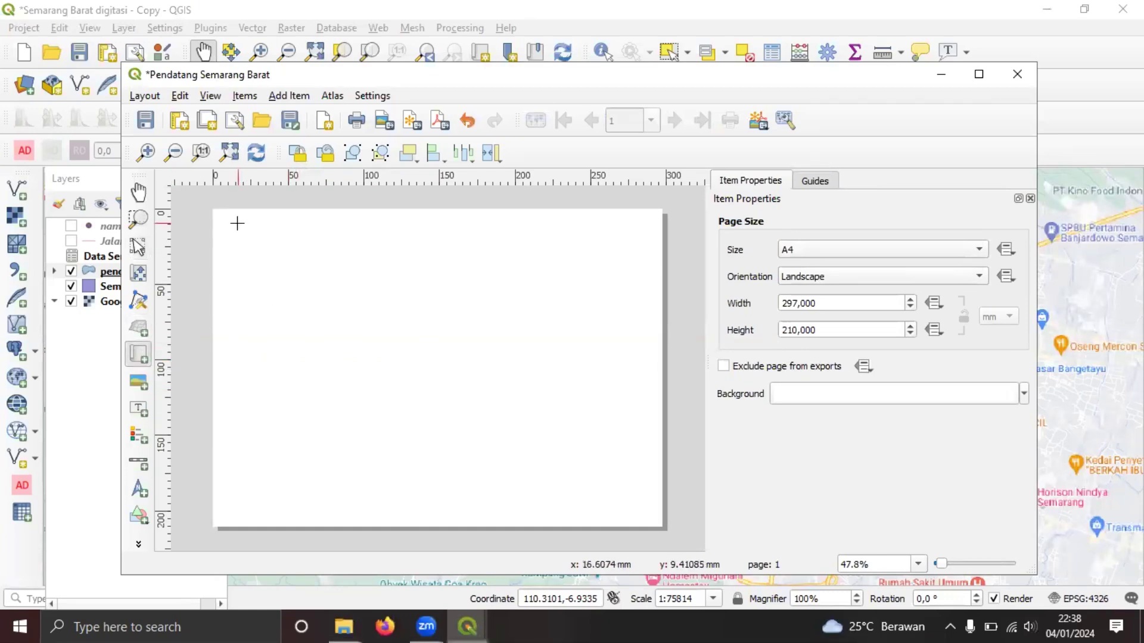
left_click(139, 515)
left_click(190, 511)
left_click_drag(224, 217, 545, 517)
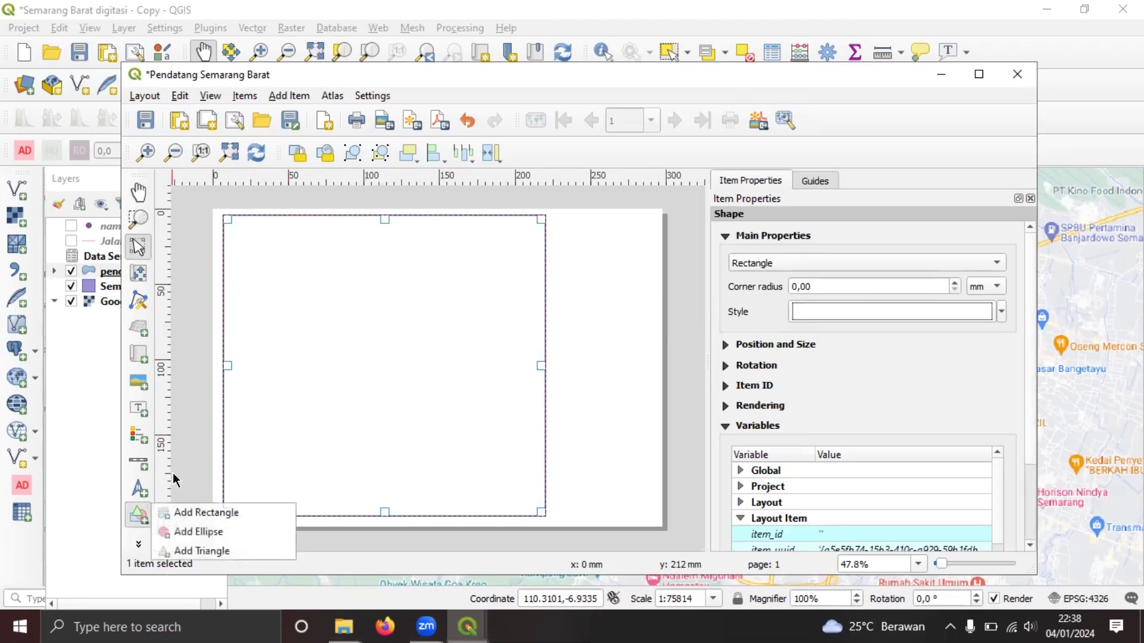
left_click(203, 513)
left_click_drag(555, 219, 653, 518)
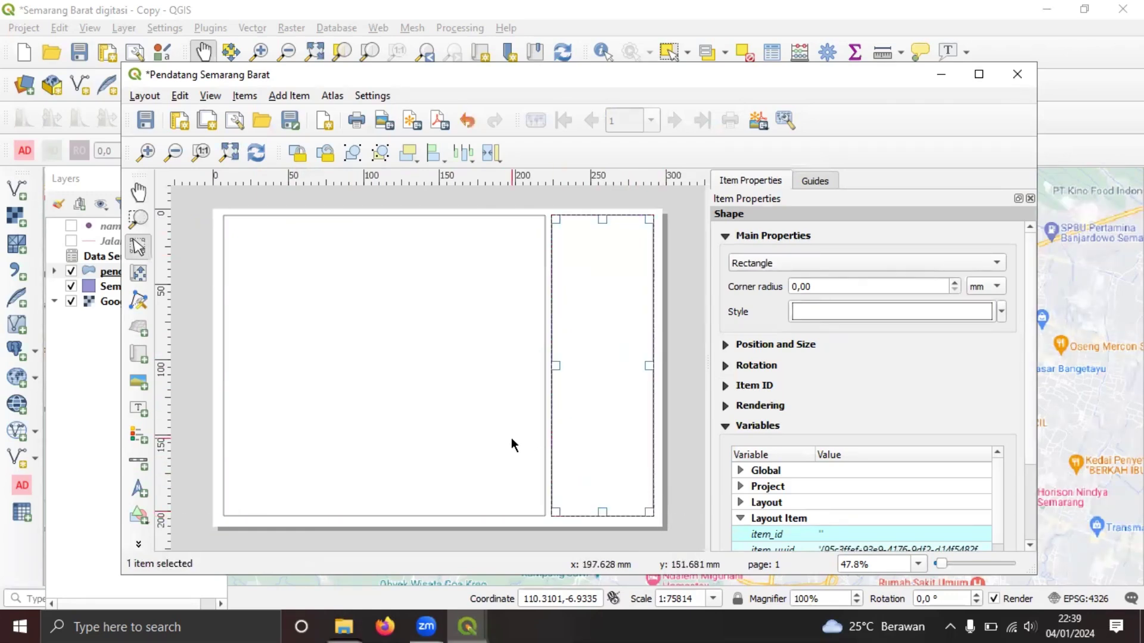
left_click(695, 346)
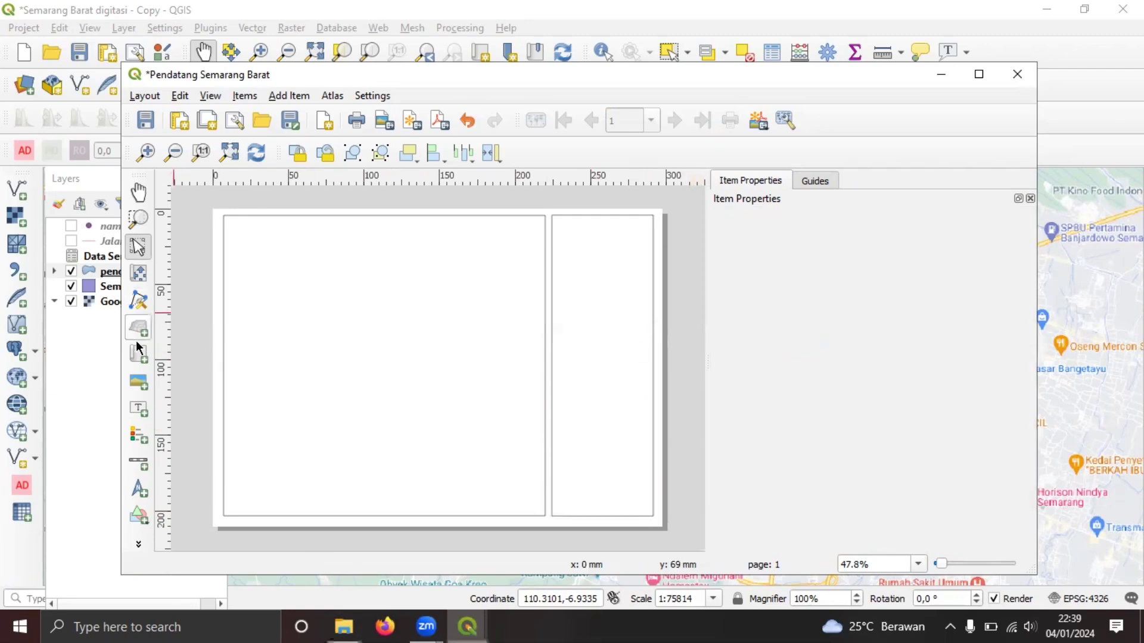
Step: Add a map that fills the large rectangle on the page
left_click(146, 294)
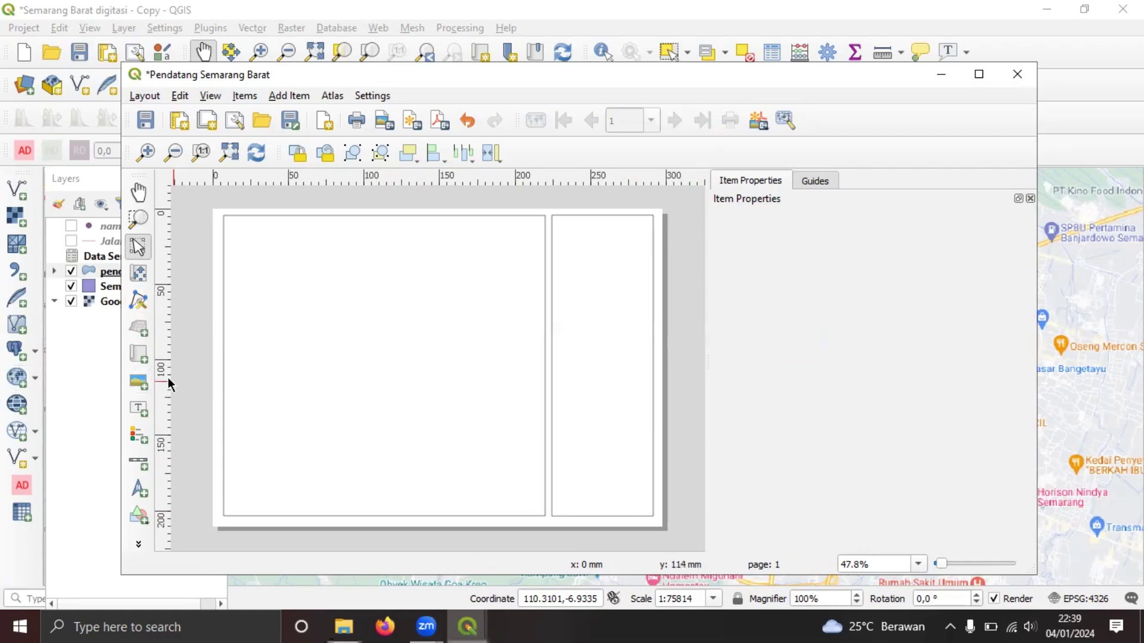
left_click(143, 354)
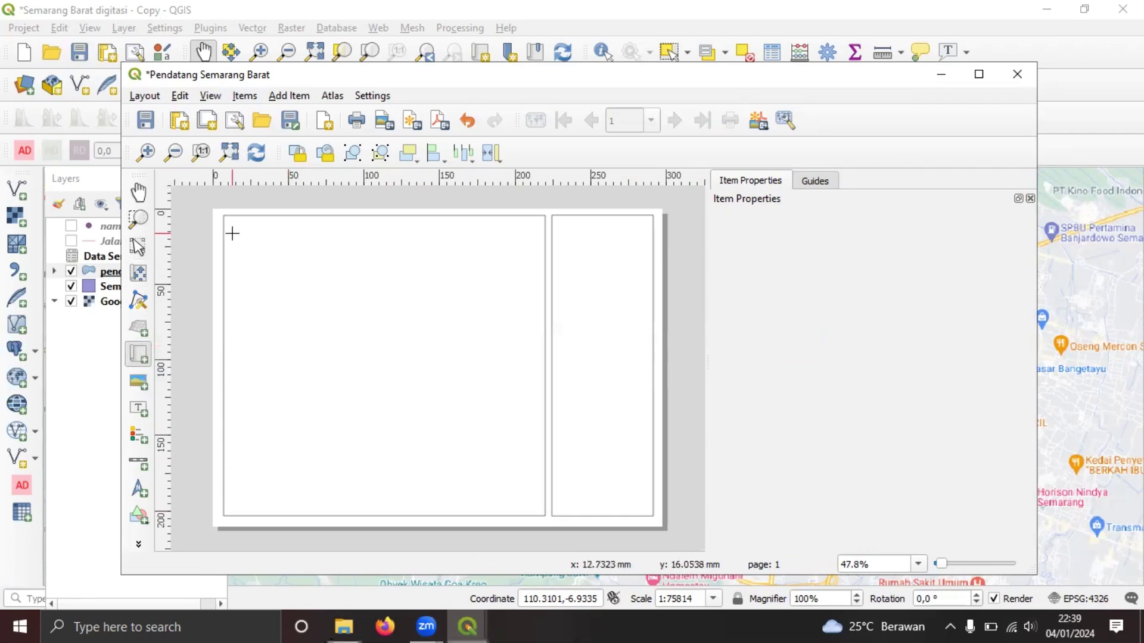
left_click_drag(224, 217, 544, 515)
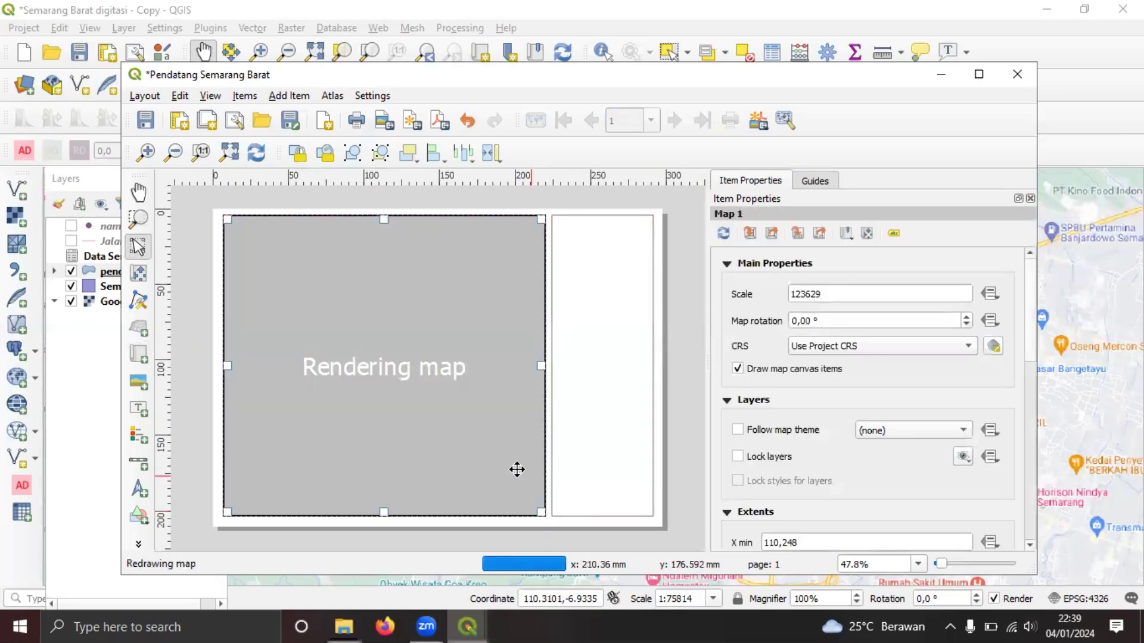
Step: Set the map's scale to 32998 and move its content so all the Semarang Barat polygons fit inside the frame
left_click(860, 293)
key("BackSpace")
key("BackSpace")
key("BackSpace")
key("BackSpace")
key("BackSpace")
key("BackSpace")
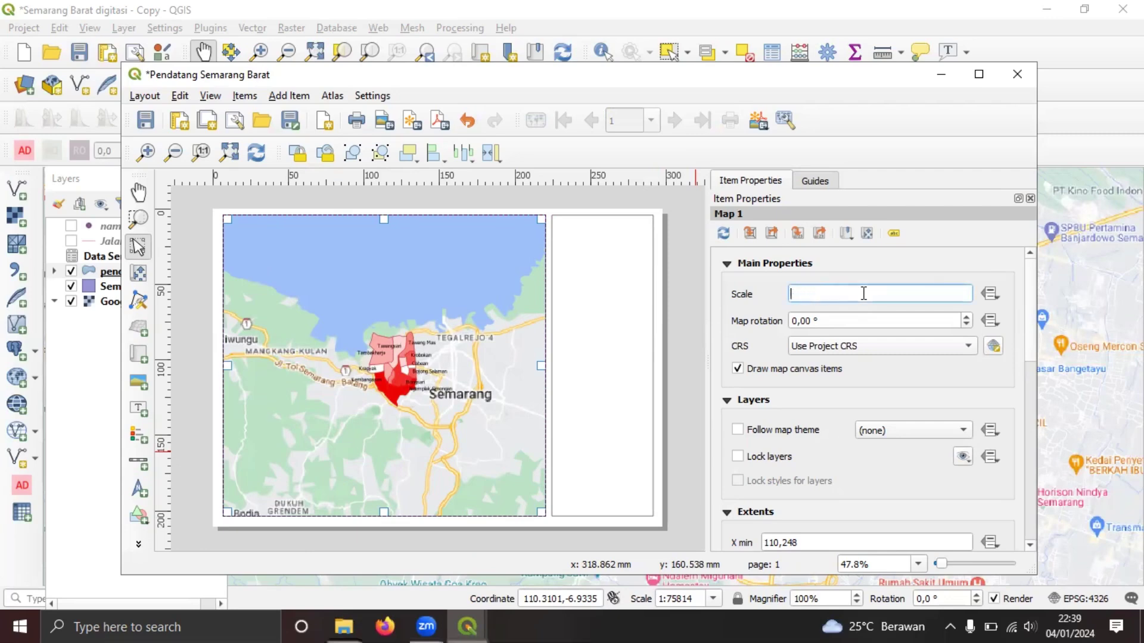
type("3200")
key("Return")
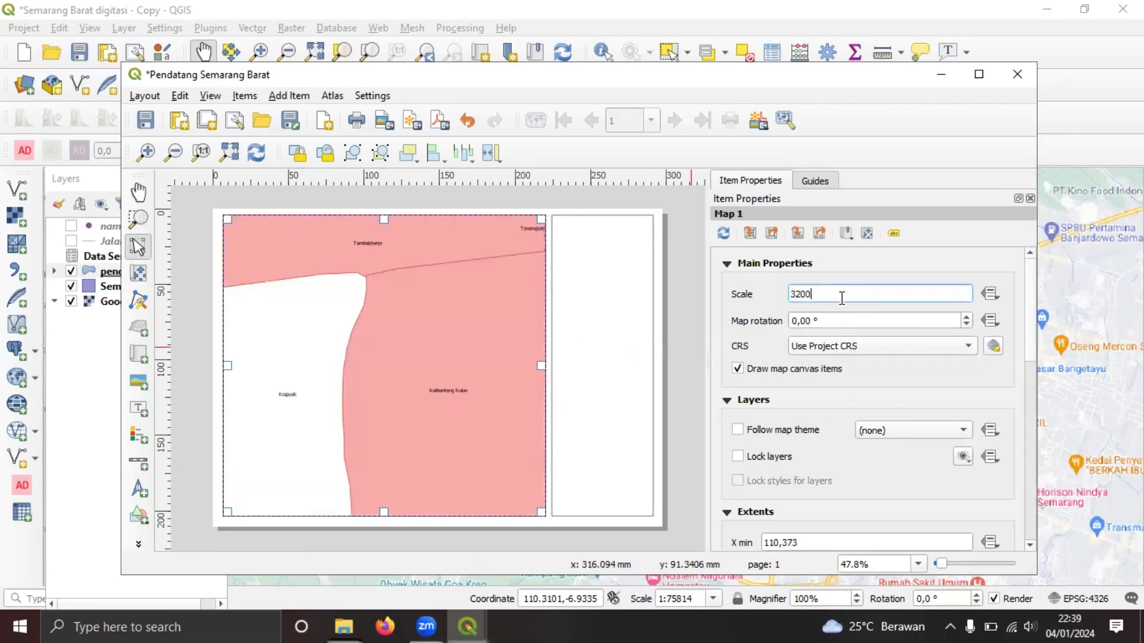
type("999")
key("Return")
left_click_drag(450, 379, 416, 322)
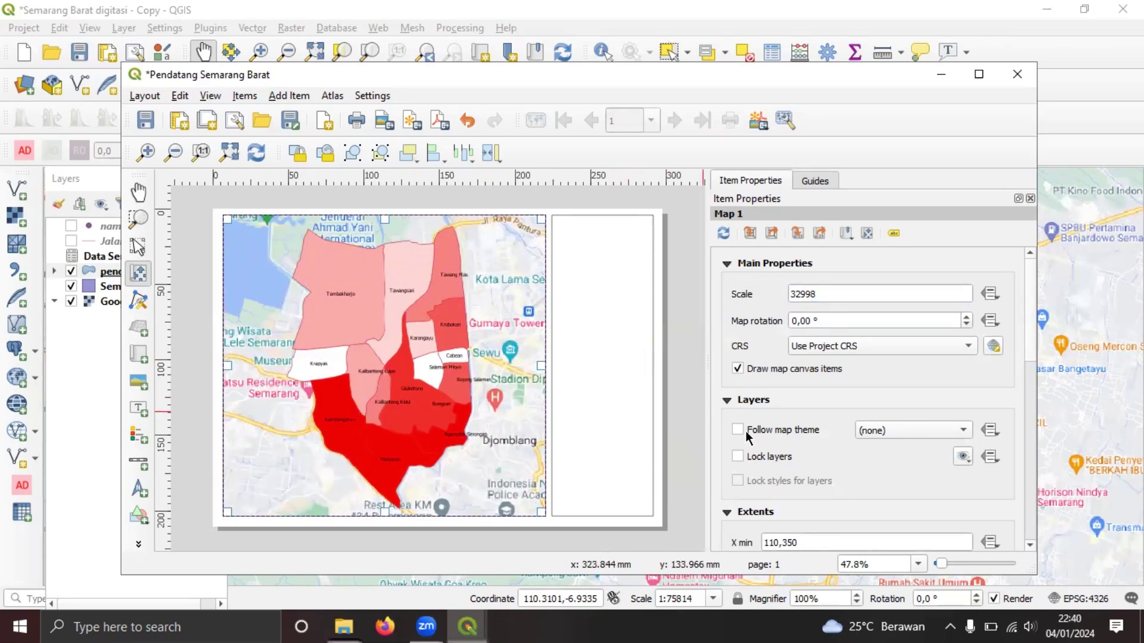
left_click(809, 454)
scroll(870, 449, "down", 5)
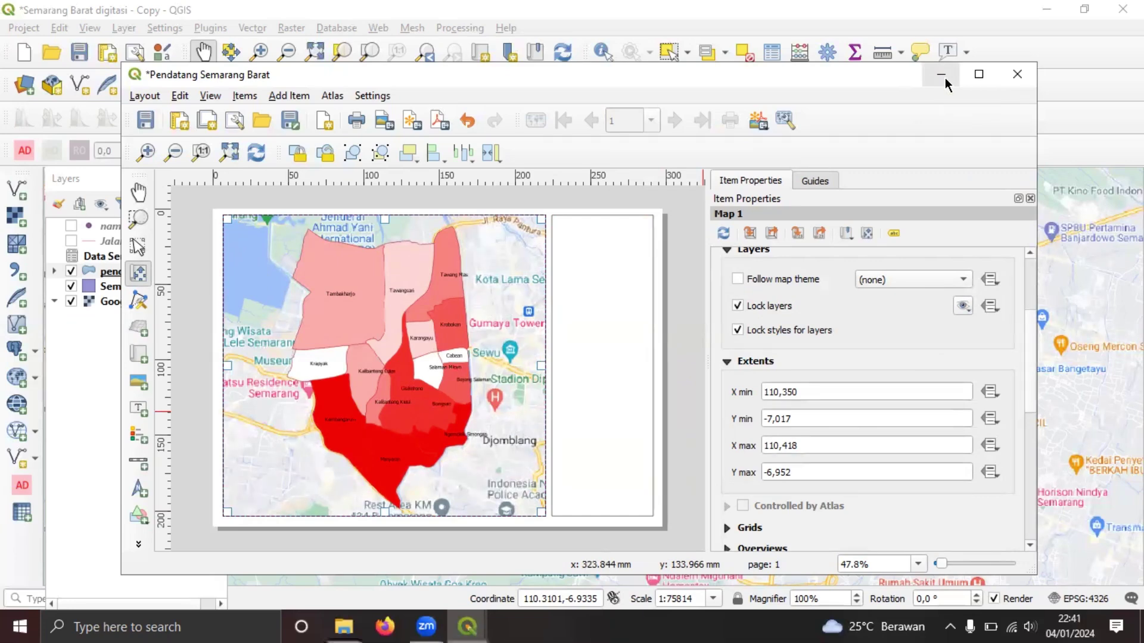
left_click(738, 305)
scroll(779, 327, "up", 3)
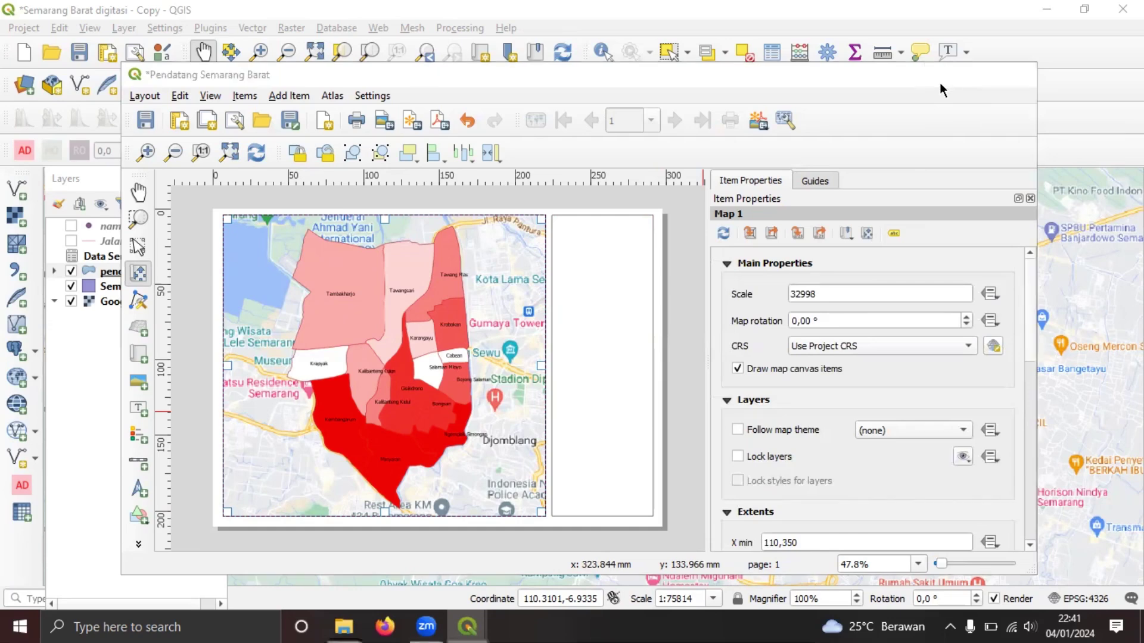
Step: Hide the Google.cn Normal and Semarang Barat by Kecamatan layers in the main project window
left_click(941, 80)
left_click(71, 301)
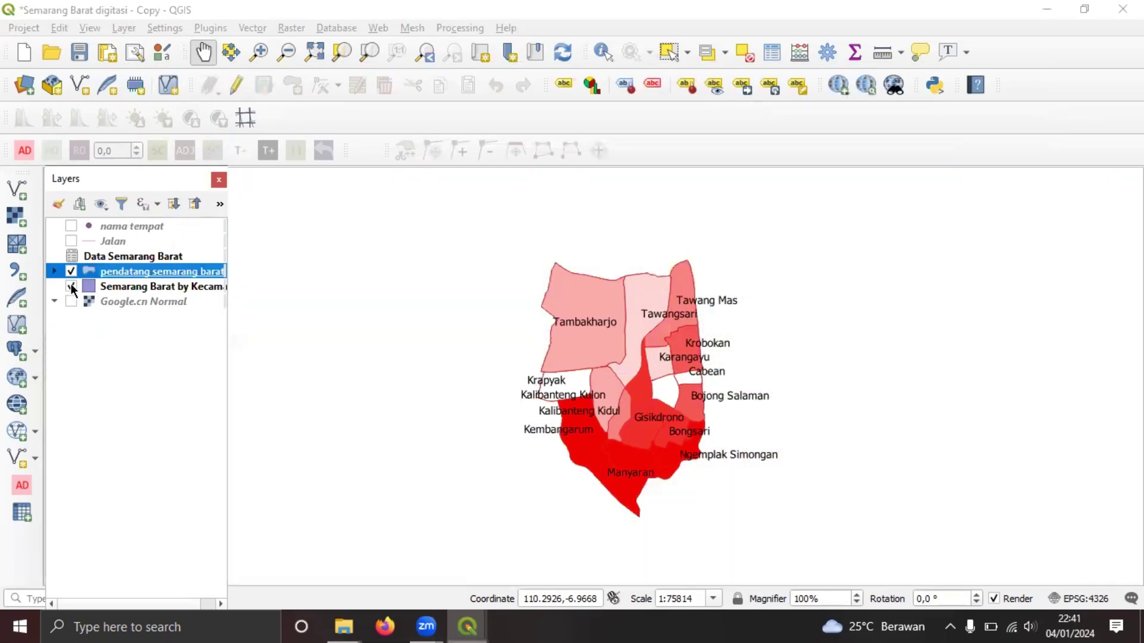
left_click(71, 286)
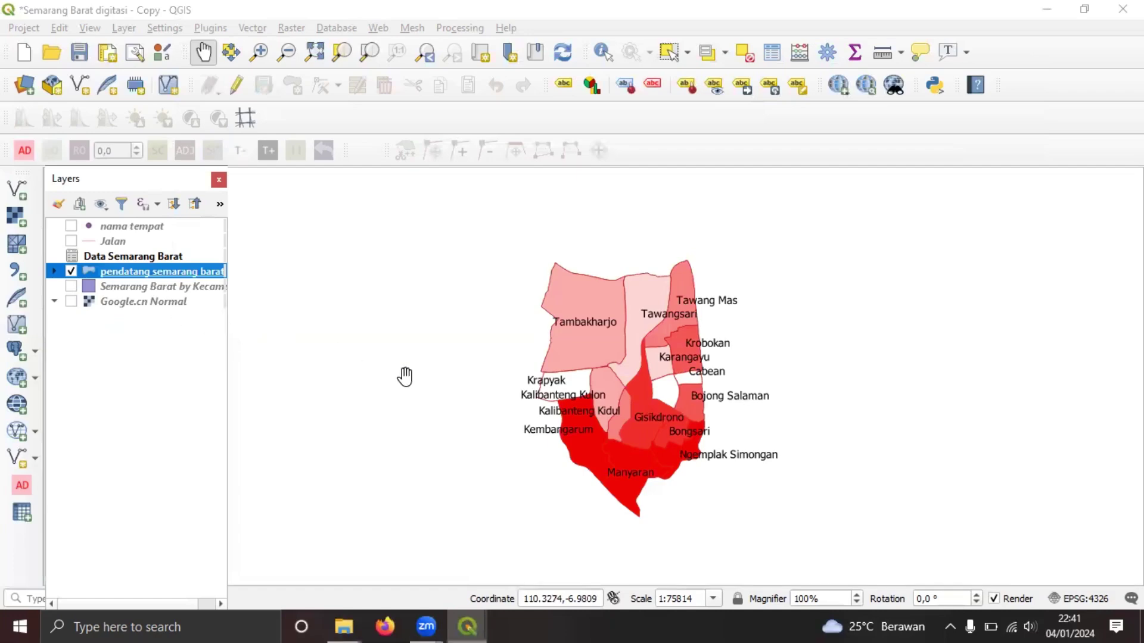
Step: Refresh the main map in the layout and lock its layers together with their styles
mouse_move(471, 625)
left_click(504, 537)
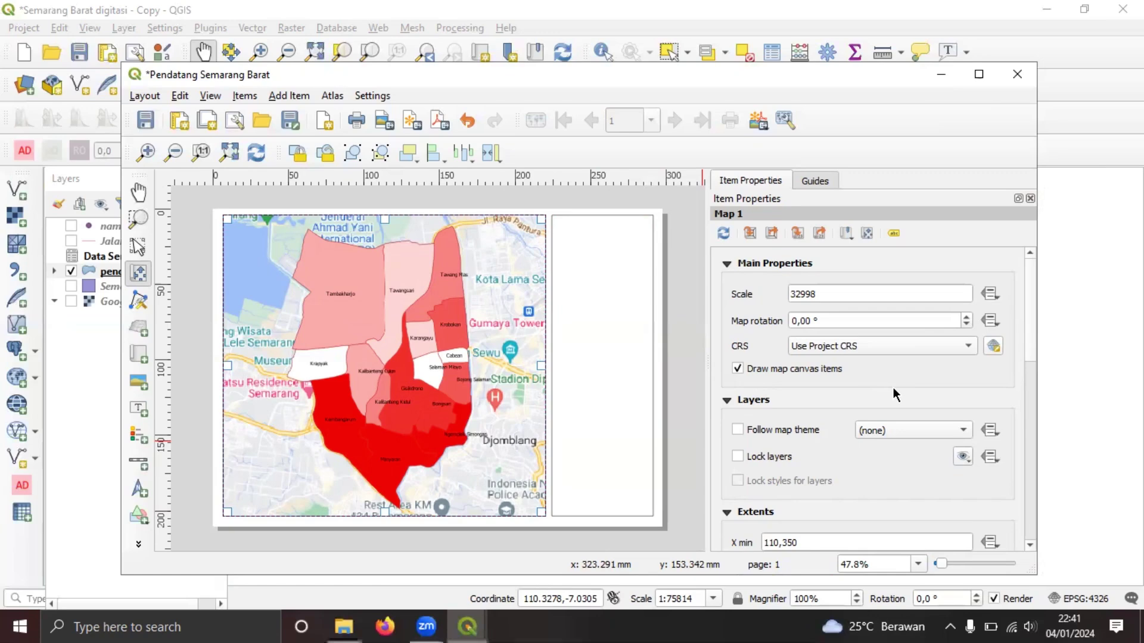
left_click(724, 234)
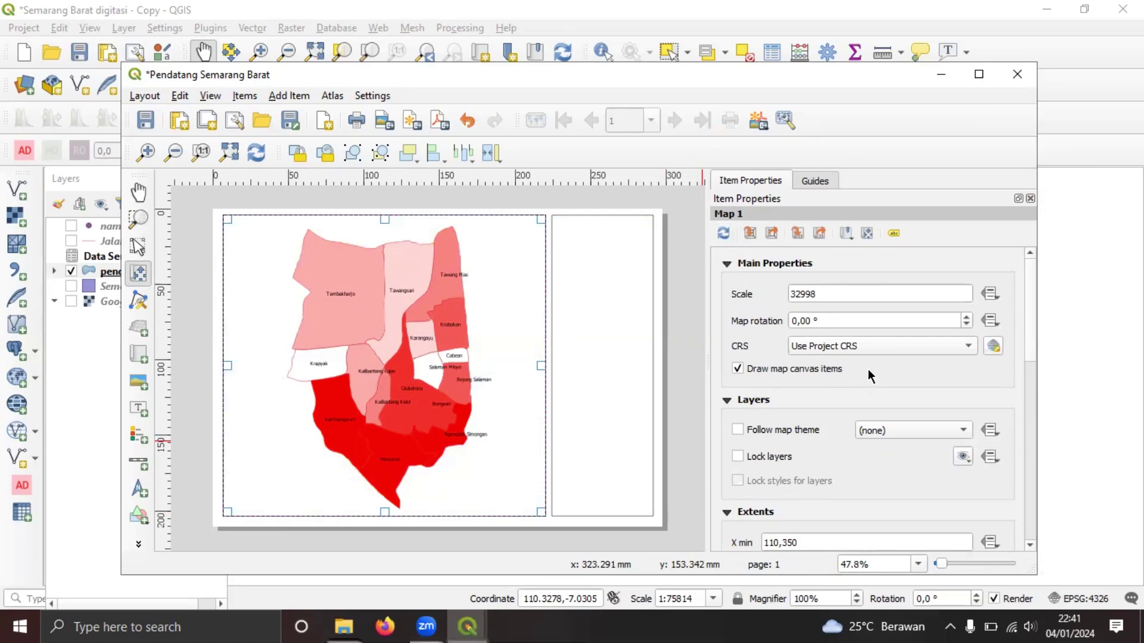
left_click(741, 455)
Step: In the main project window, show the Google.cn Normal layer and hide the pendatang semarang barat layer
left_click(98, 413)
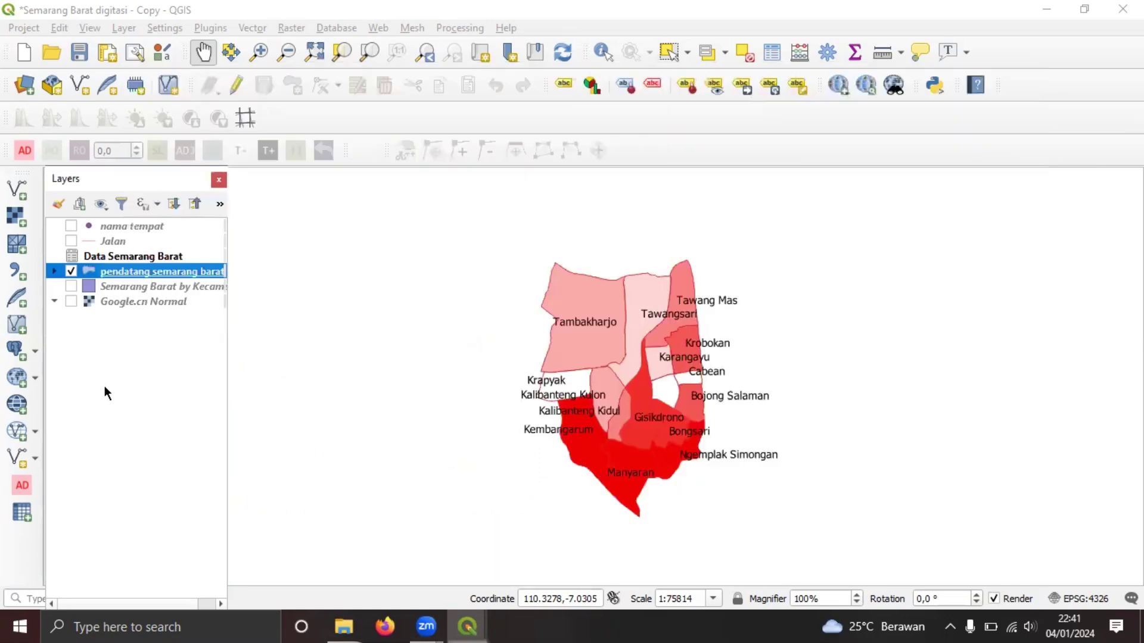
left_click(71, 301)
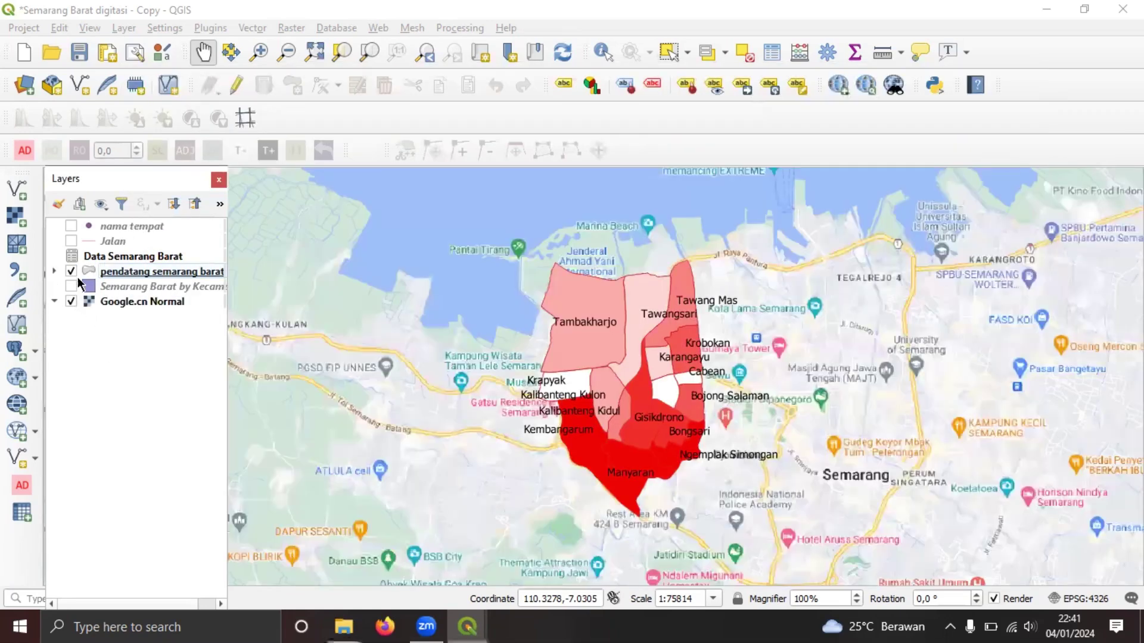
left_click(71, 271)
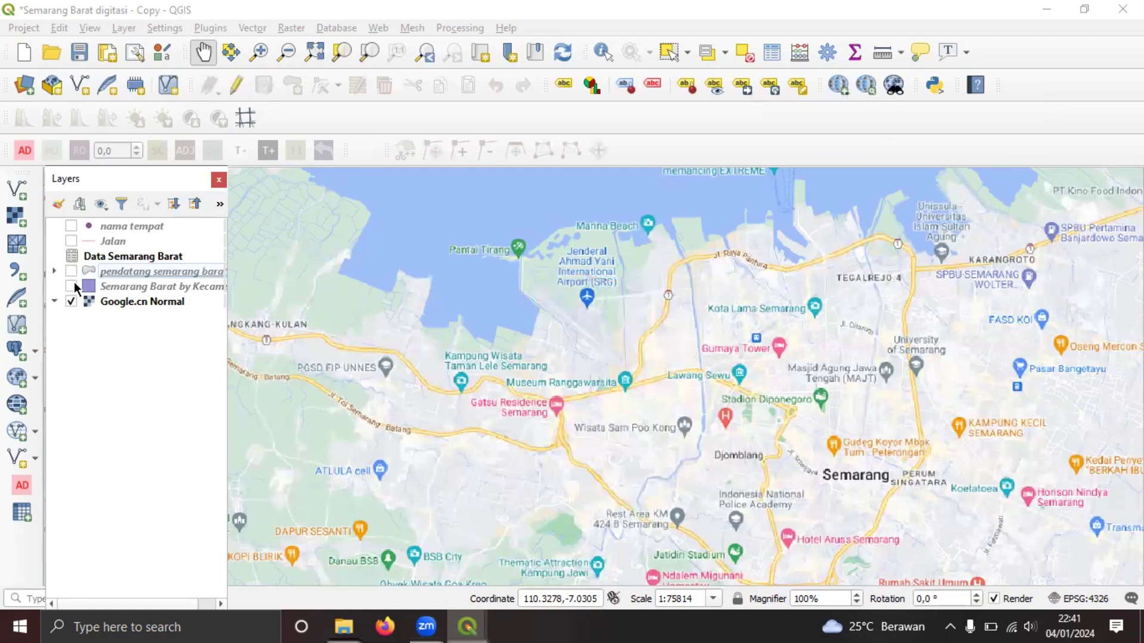
Step: Add an inset map about 55 × 38 mm near the bottom of the layout's narrow rectangle
mouse_move(468, 626)
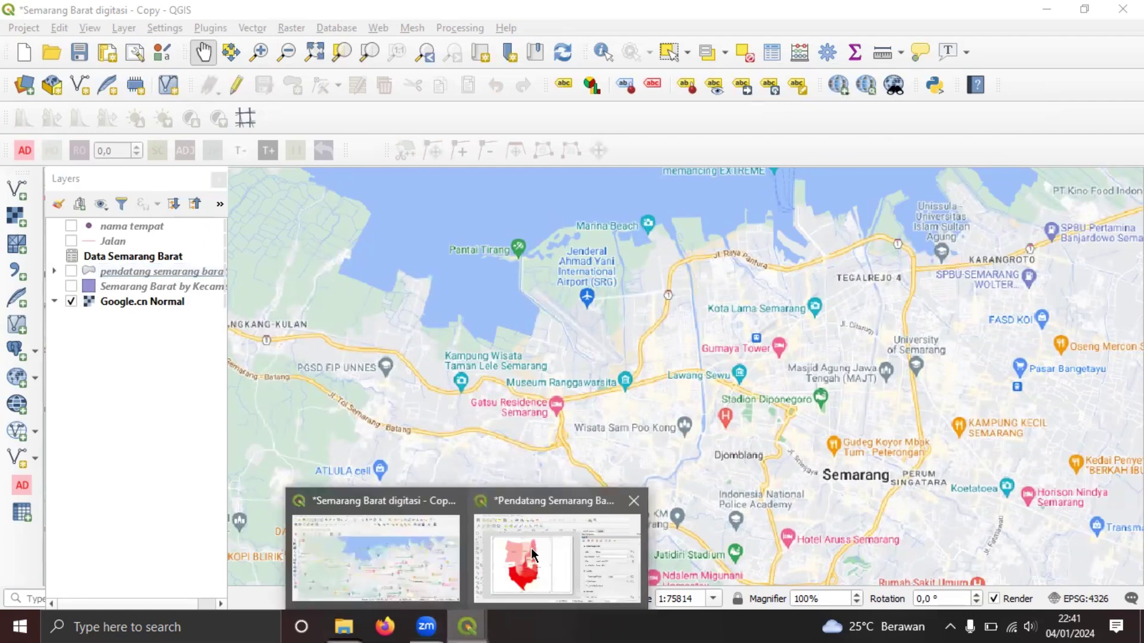
left_click(539, 560)
left_click(138, 328)
left_click_drag(562, 449, 645, 506)
Step: Zoom the inset map's content out to a scale of 480125 and shift it so Semarang sits inside the frame
key("c")
scroll(603, 480, "up", 1)
scroll(603, 481, "down", 1)
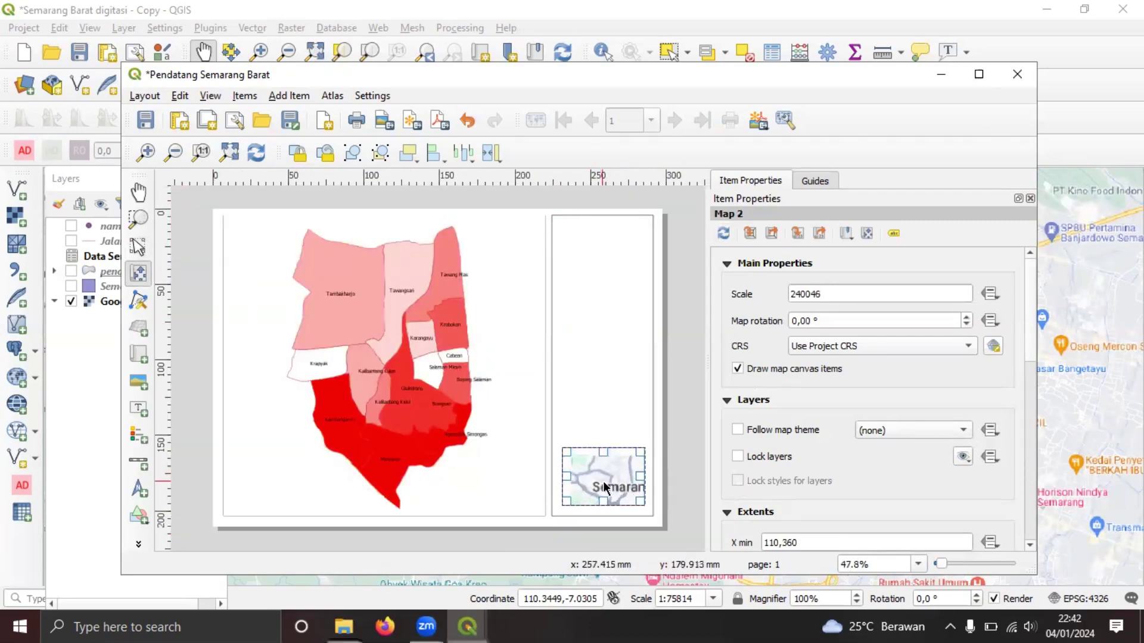
left_click_drag(611, 486, 613, 480)
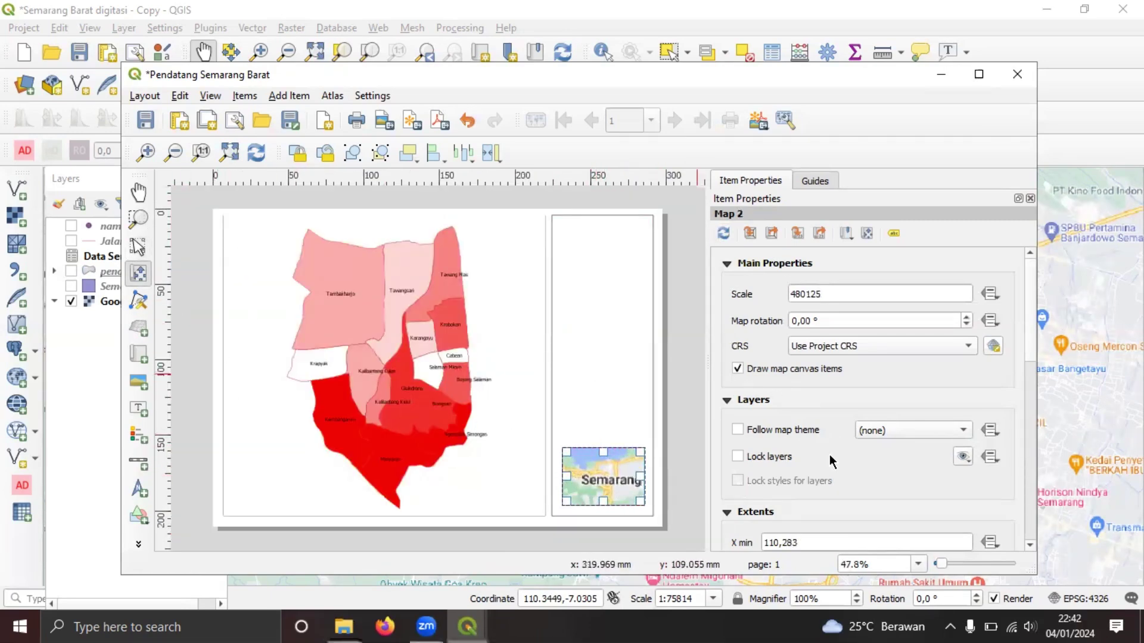
left_click(137, 246)
left_click(679, 439)
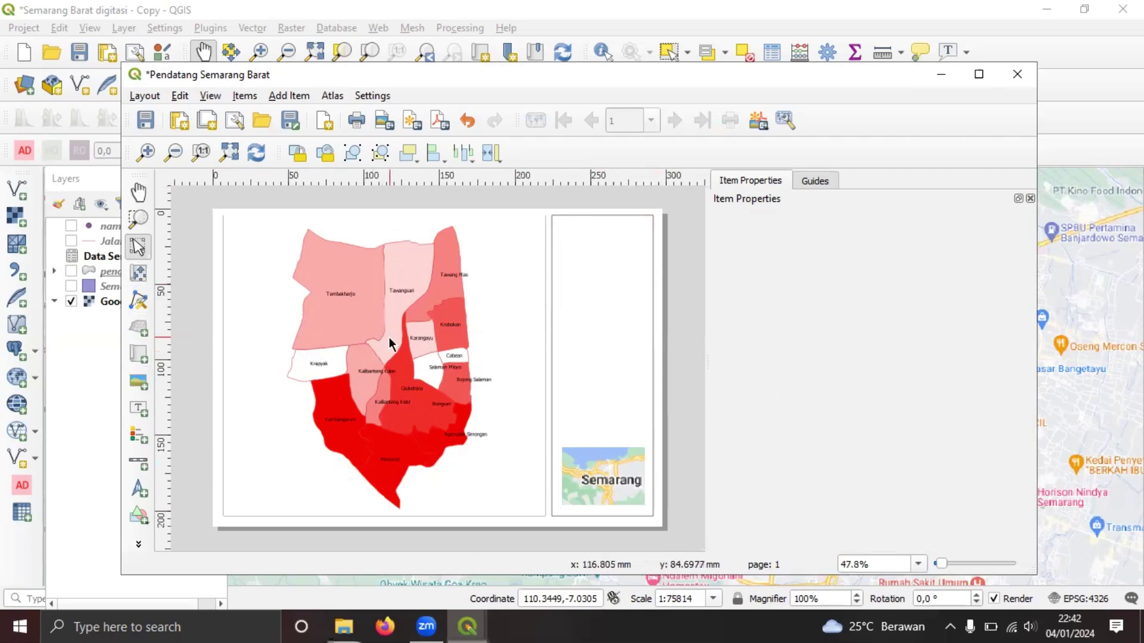
Step: Add a grid to the main map and open the grid's properties
left_click(444, 356)
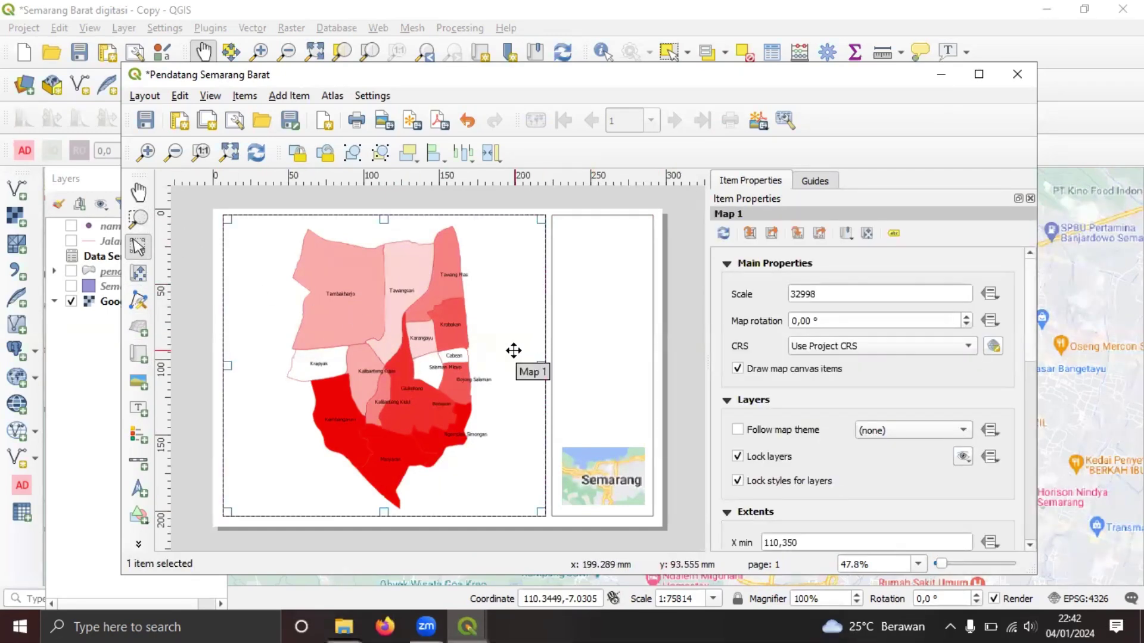
scroll(881, 362, "down", 5)
left_click(799, 371)
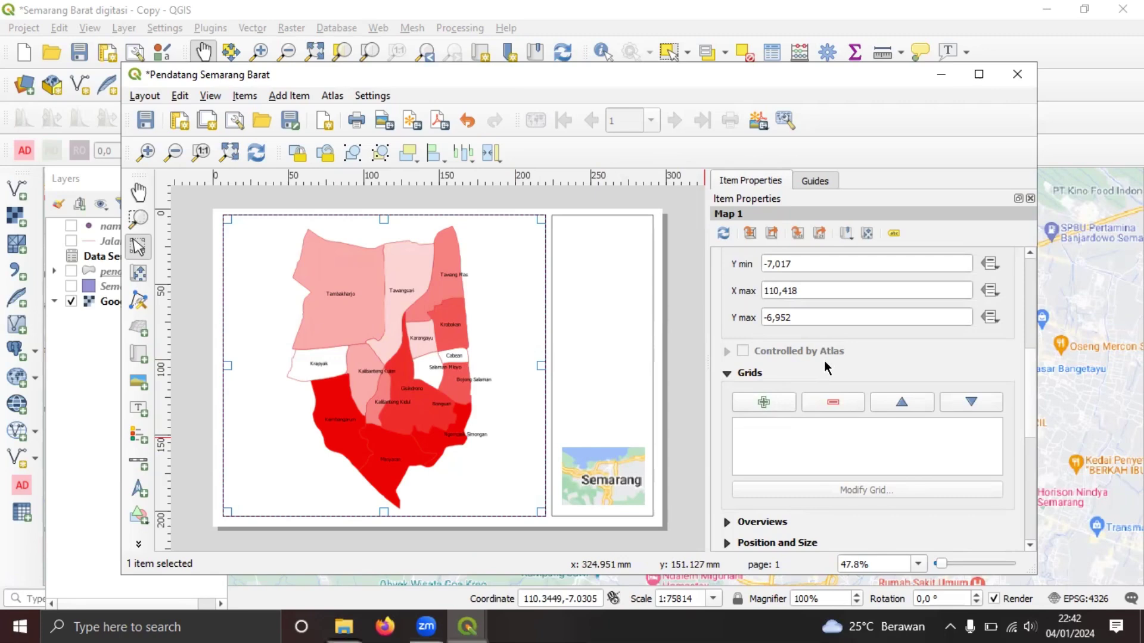
left_click(765, 405)
left_click(845, 490)
left_click(945, 296)
left_click(927, 299)
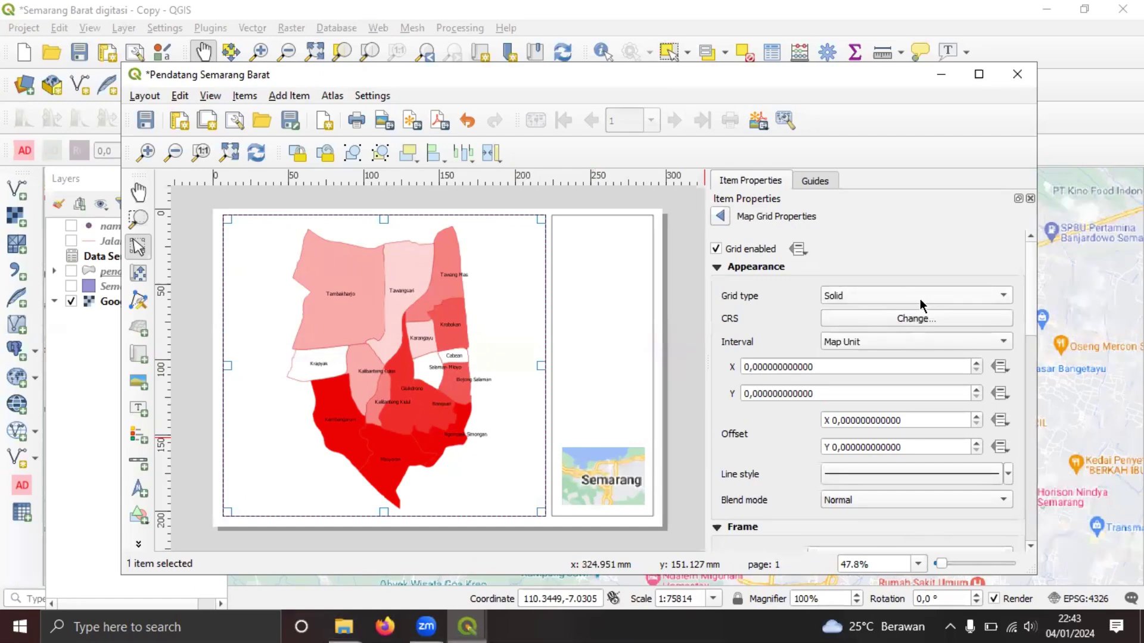
left_click(927, 298)
left_click(924, 312)
left_click(911, 292)
left_click(911, 278)
Step: Set the grid interval to 5 in both X and Y, with centimeter as the interval unit
left_click(743, 366)
left_click(749, 366)
key("BackSpace")
type("5")
left_click(750, 395)
key("BackSpace")
type("5")
left_click(905, 319)
left_click(820, 96)
left_click(897, 342)
left_click(876, 395)
Step: Set the frame style of the main map's grid to Zebra
scroll(807, 440, "down", 1)
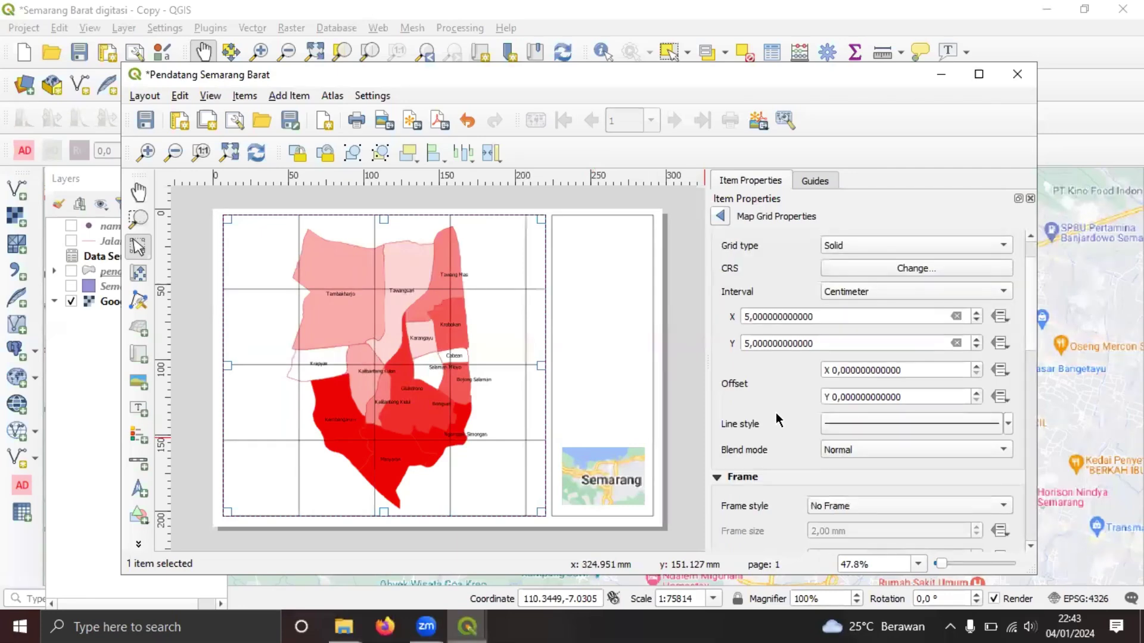
left_click(884, 505)
left_click(894, 524)
scroll(791, 415, "down", 8)
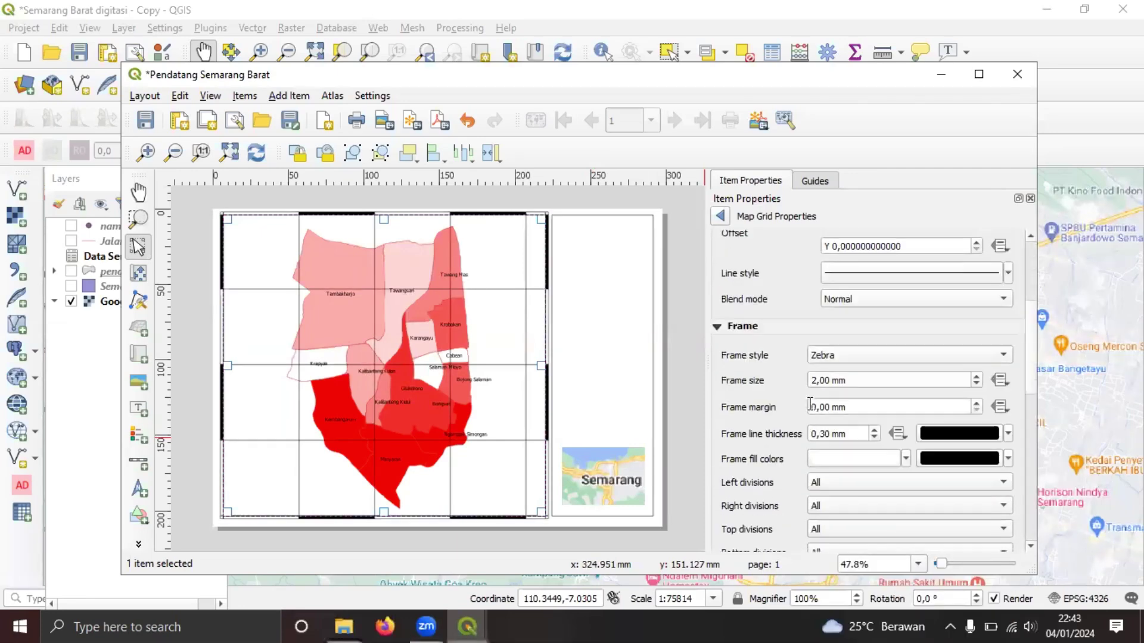
Step: Turn on coordinates for the main map's grid and place the left and right coordinates Inside Frame
scroll(988, 411, "up", 2)
left_click(883, 395)
left_click(871, 383)
left_click(877, 396)
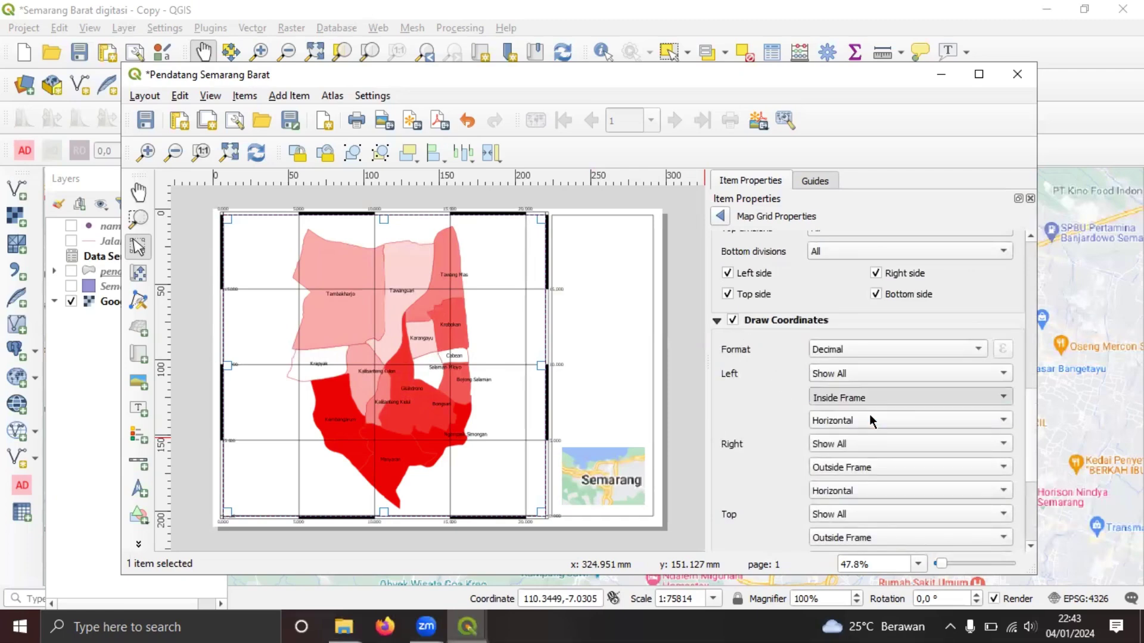
left_click(870, 413)
scroll(871, 412, "down", 1)
left_click(877, 350)
left_click(872, 331)
left_click(859, 416)
left_click(859, 401)
Step: Place the grid's top and bottom coordinates Inside Frame, keeping both sides on Show All
left_click(867, 488)
left_click(861, 471)
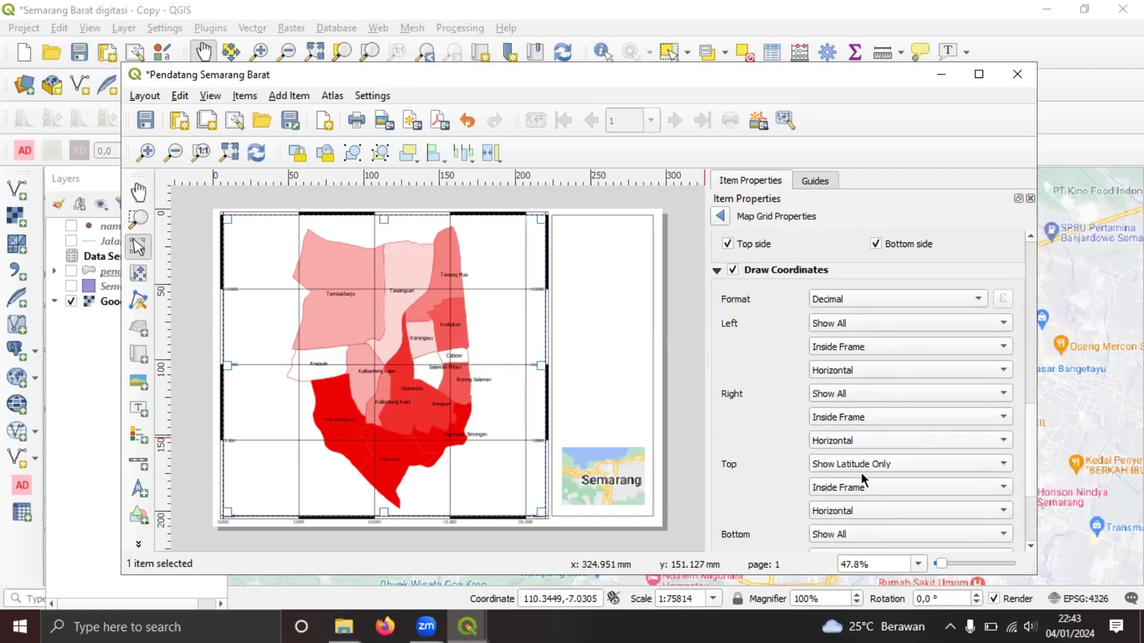
scroll(770, 477, "down", 1)
left_click(864, 507)
left_click(858, 492)
scroll(769, 476, "down", 2)
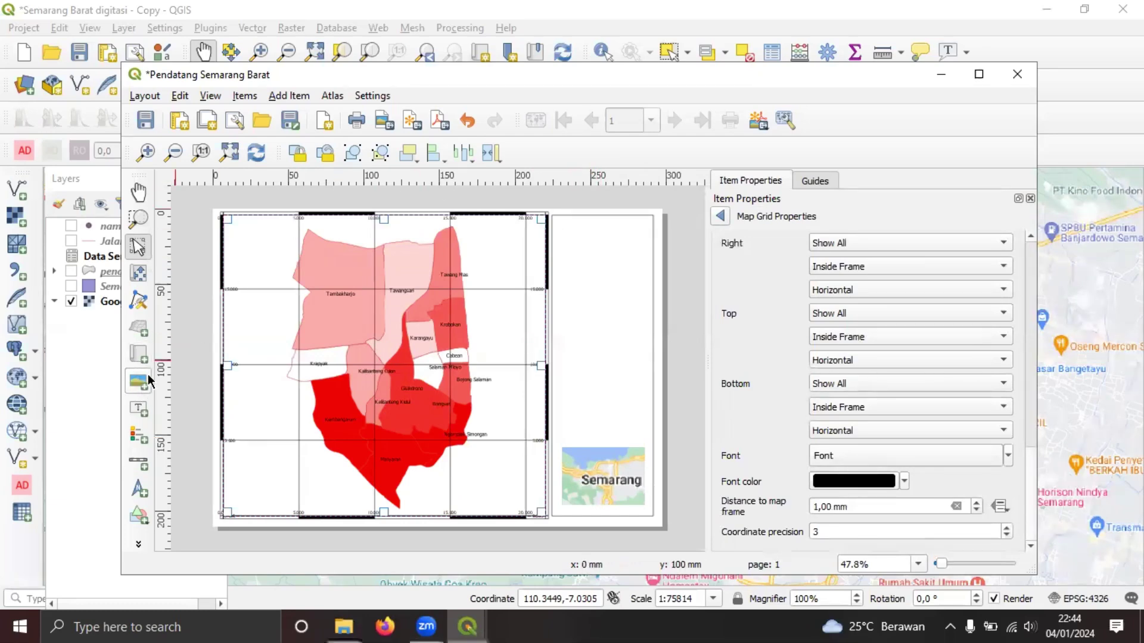
Step: Add a title label at the top of the side box reading "PETA JUMLAH PENDATANG DI KECAMATAN SEMARANG BARAT"
left_click(140, 408)
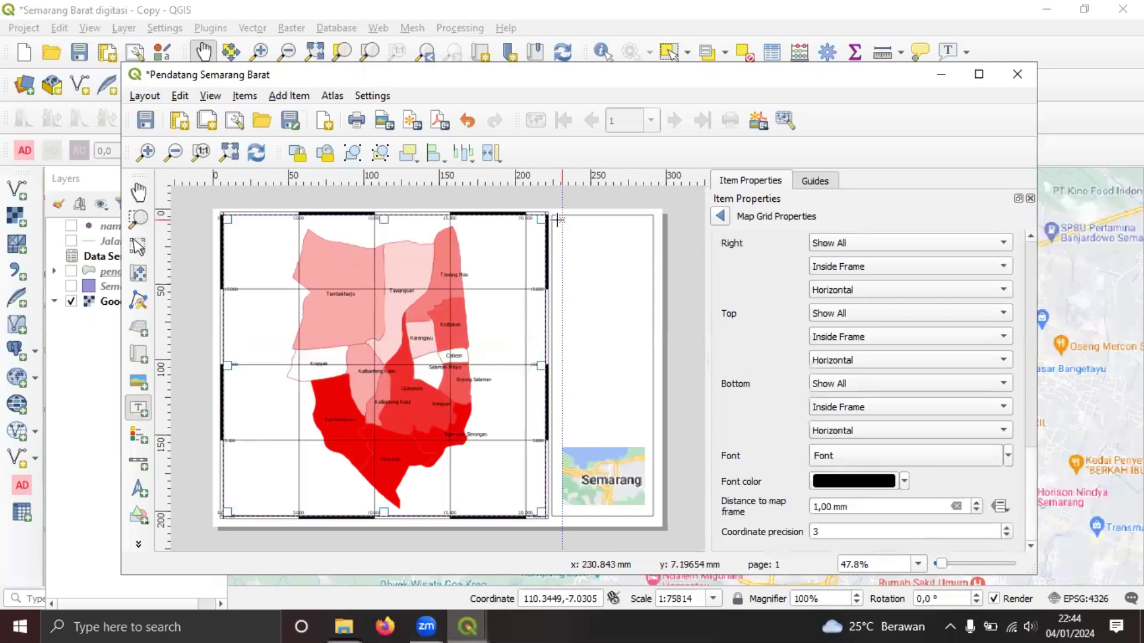
left_click_drag(557, 222, 653, 281)
left_click(806, 263)
key("BackSpace")
key("BackSpace")
key("BackSpace")
key("BackSpace")
key("BackSpace")
key("BackSpace")
key("BackSpace")
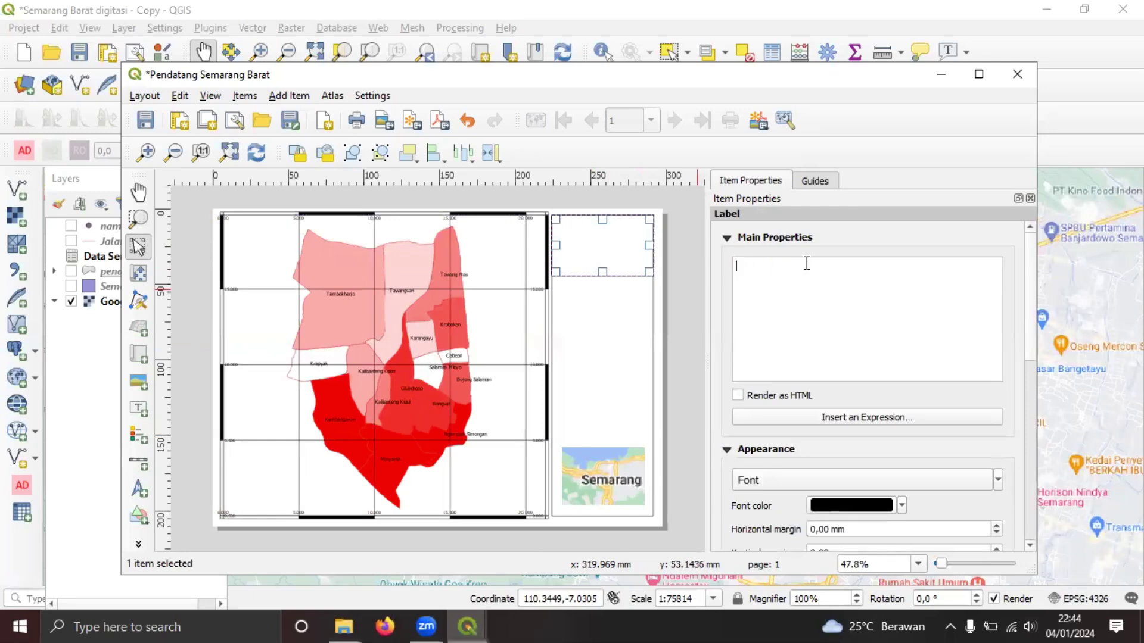
type("PETA JUMLAH")
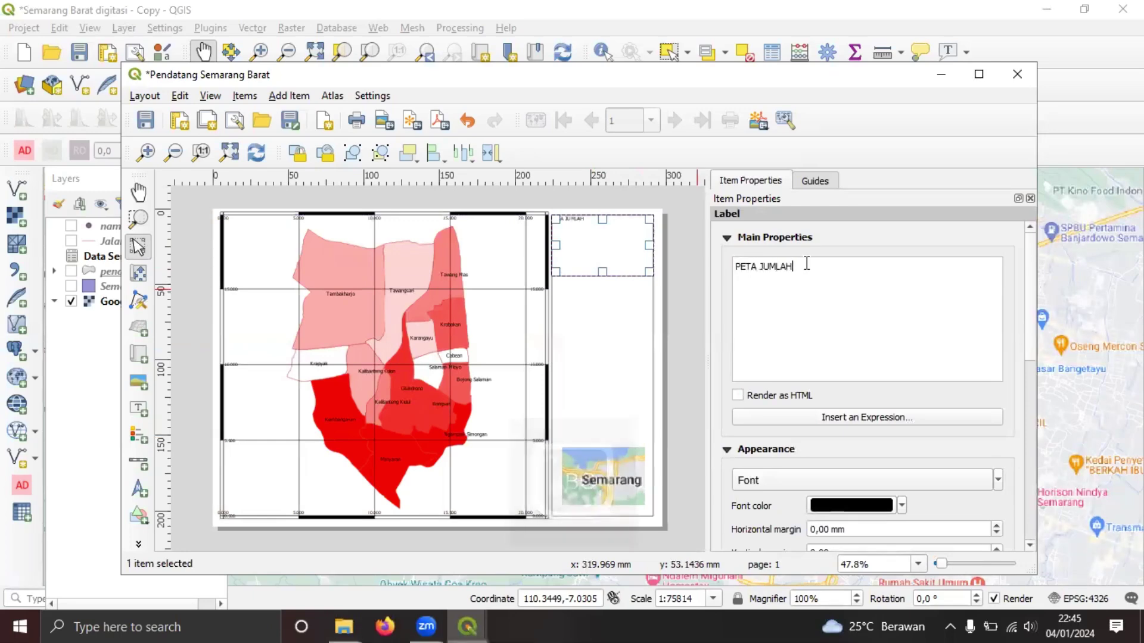
type(" PENDATANG DI KECAMATAN SEMARANG BATA")
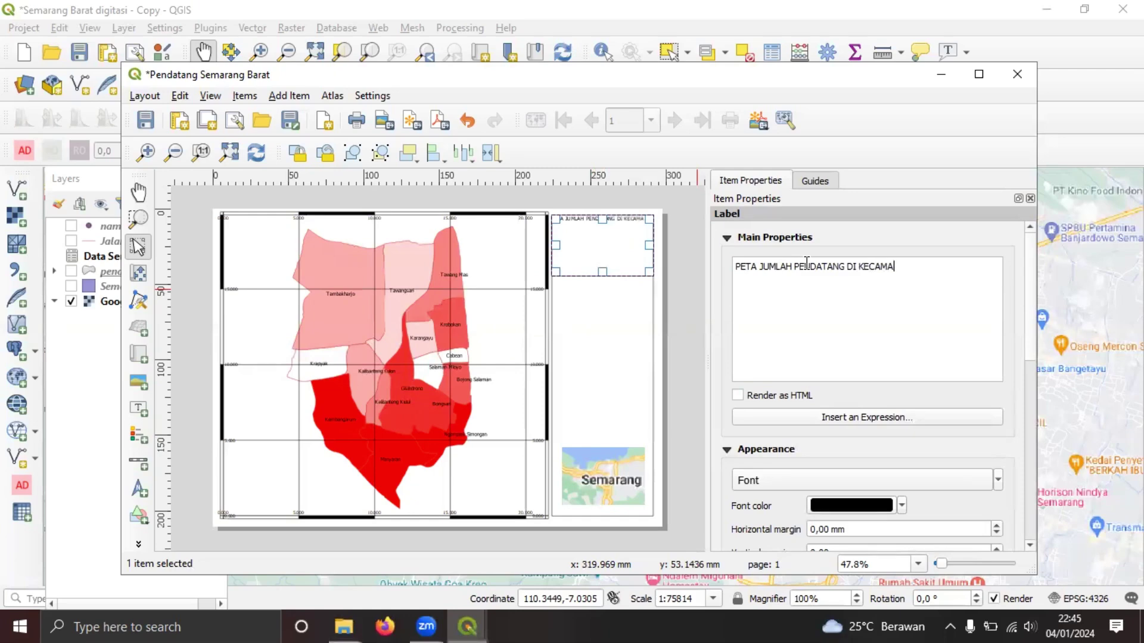
key("BackSpace")
key("BackSpace")
type("RAT")
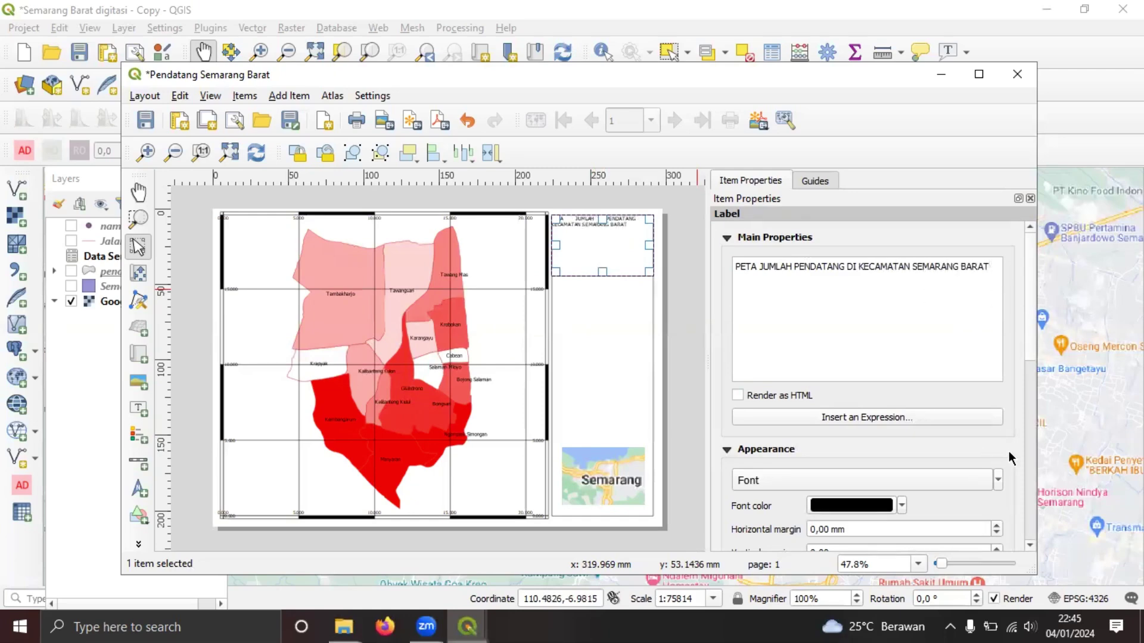
Step: Align the title label's text to Center horizontally and Middle vertically, and reduce the label's height to fit the text
scroll(989, 441, "down", 1)
left_click(983, 429)
scroll(855, 505, "down", 1)
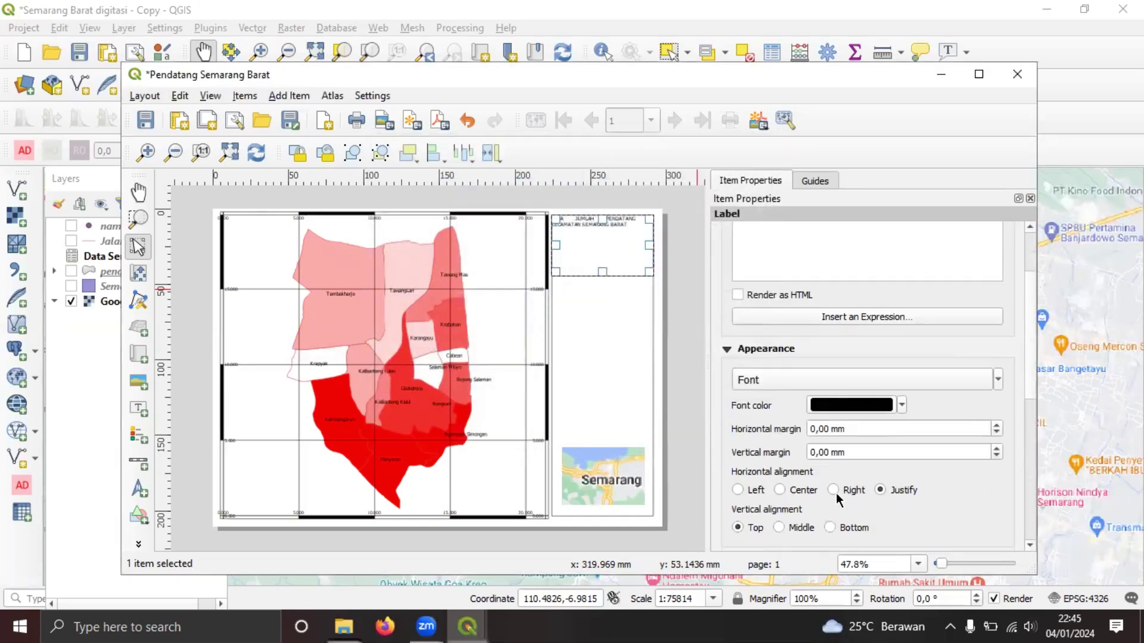
left_click(780, 490)
left_click(779, 528)
left_click_drag(603, 272, 625, 249)
scroll(1003, 413, "down", 4)
scroll(925, 427, "up", 5)
Step: Try larger font sizes for the title label, up to size 18
left_click(925, 426)
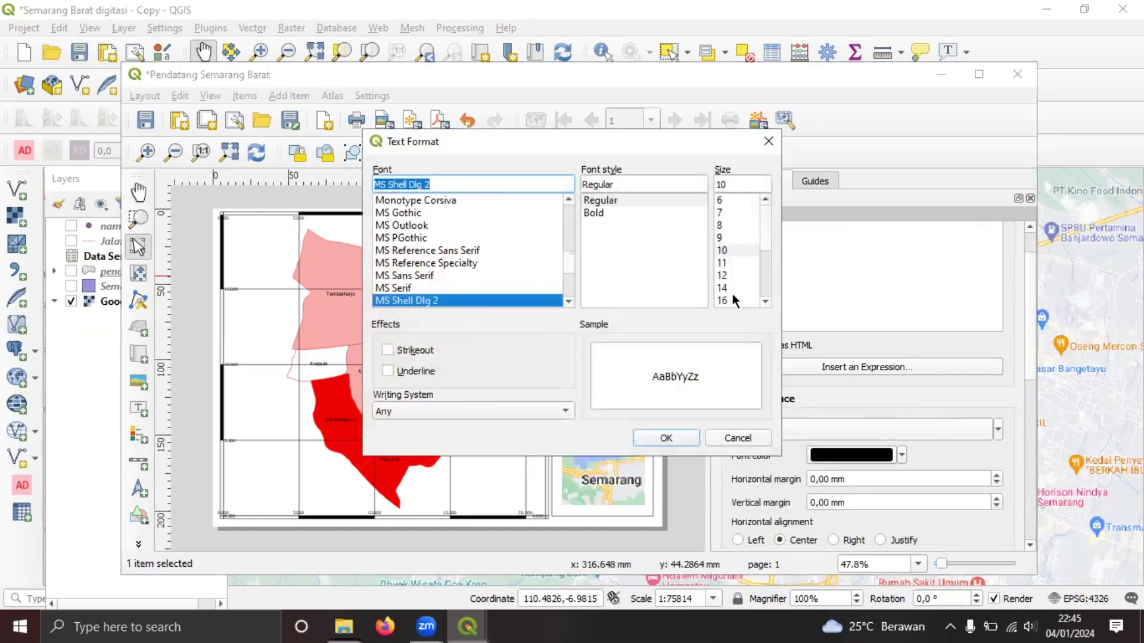
scroll(732, 258, "down", 3)
left_click(732, 259)
left_click(691, 438)
left_click(985, 428)
left_click(732, 261)
left_click(685, 438)
left_click(849, 429)
left_click(736, 276)
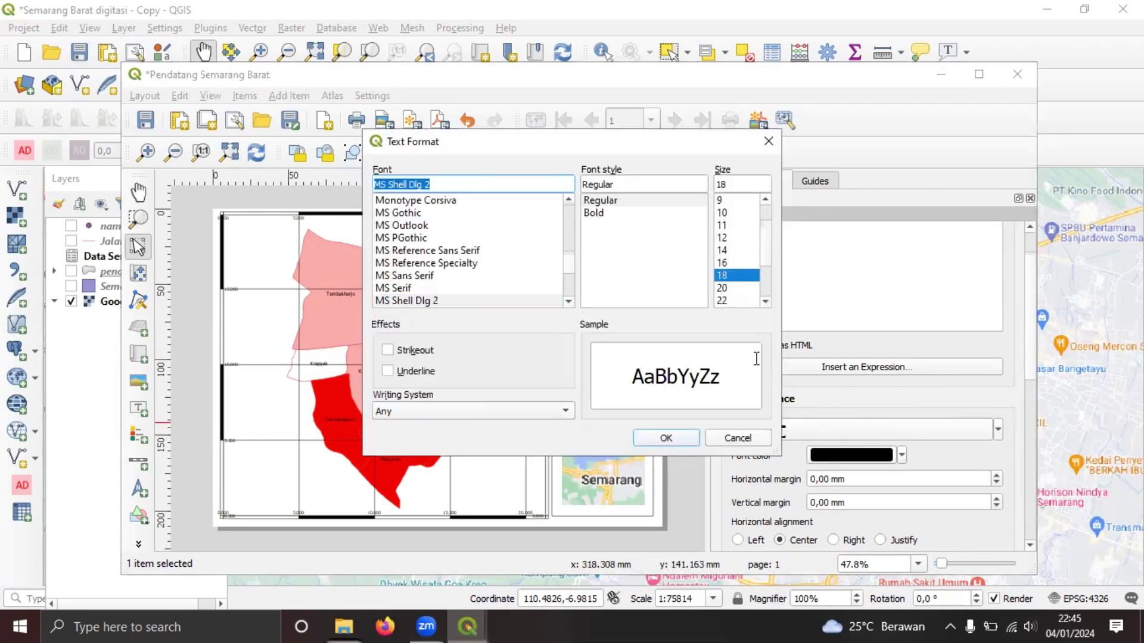
left_click(679, 439)
Step: Reduce the title label's font size so the text fits on two lines inside the label
left_click(864, 429)
left_click(682, 435)
left_click(864, 430)
left_click(728, 258)
left_click(681, 438)
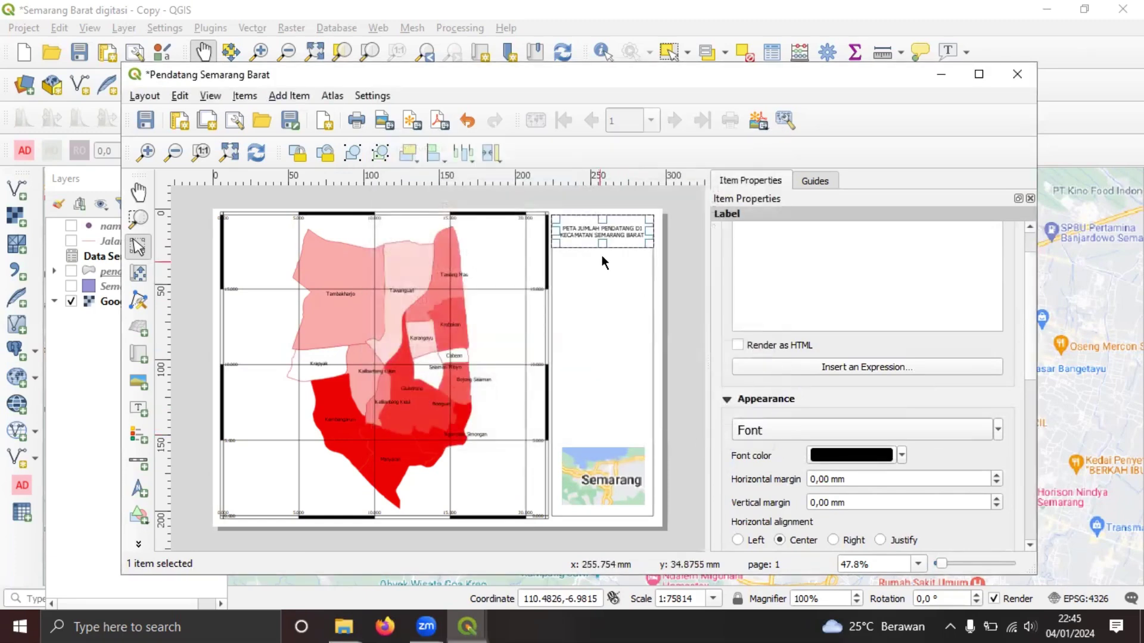
left_click(600, 269)
left_click(602, 235)
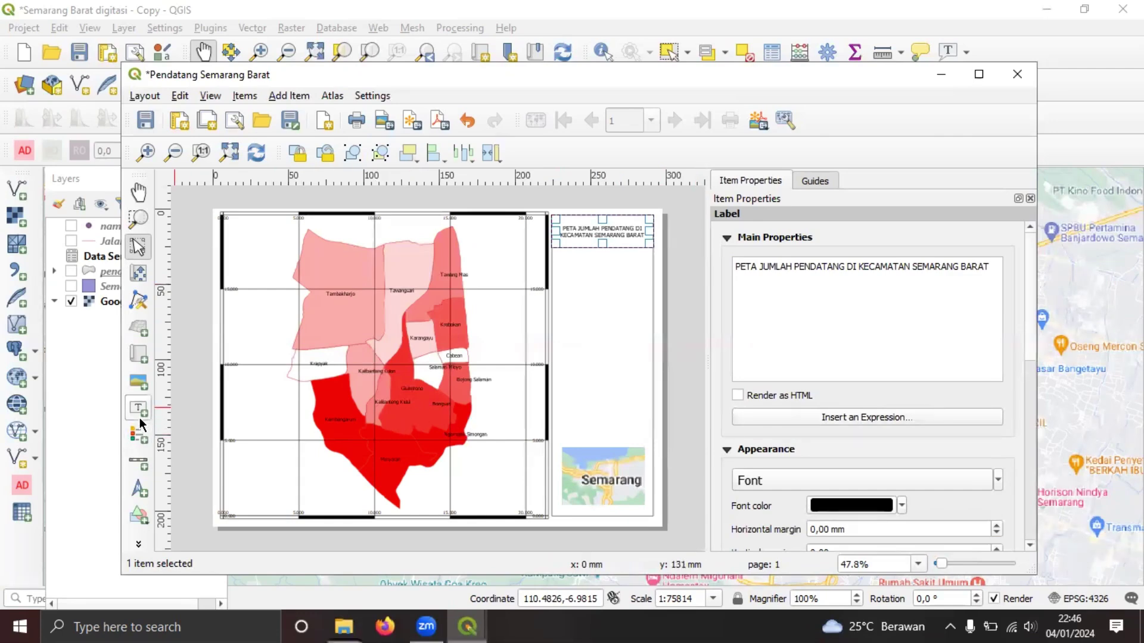
Step: Add a scale bar for Map 1 beneath the title label
left_click(138, 462)
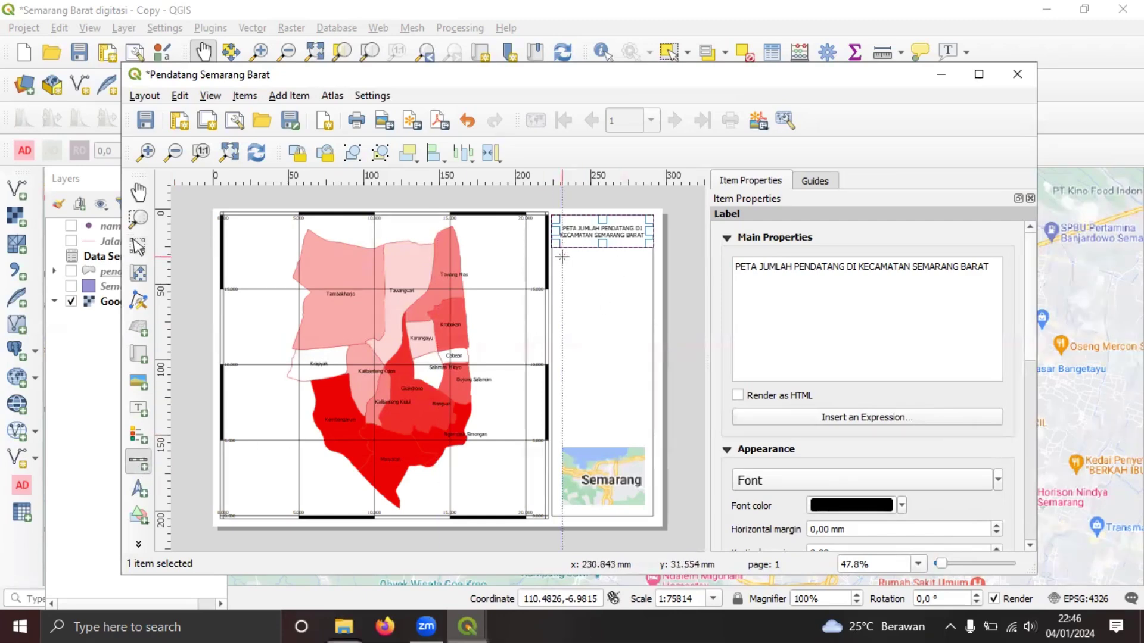
left_click_drag(562, 256, 615, 291)
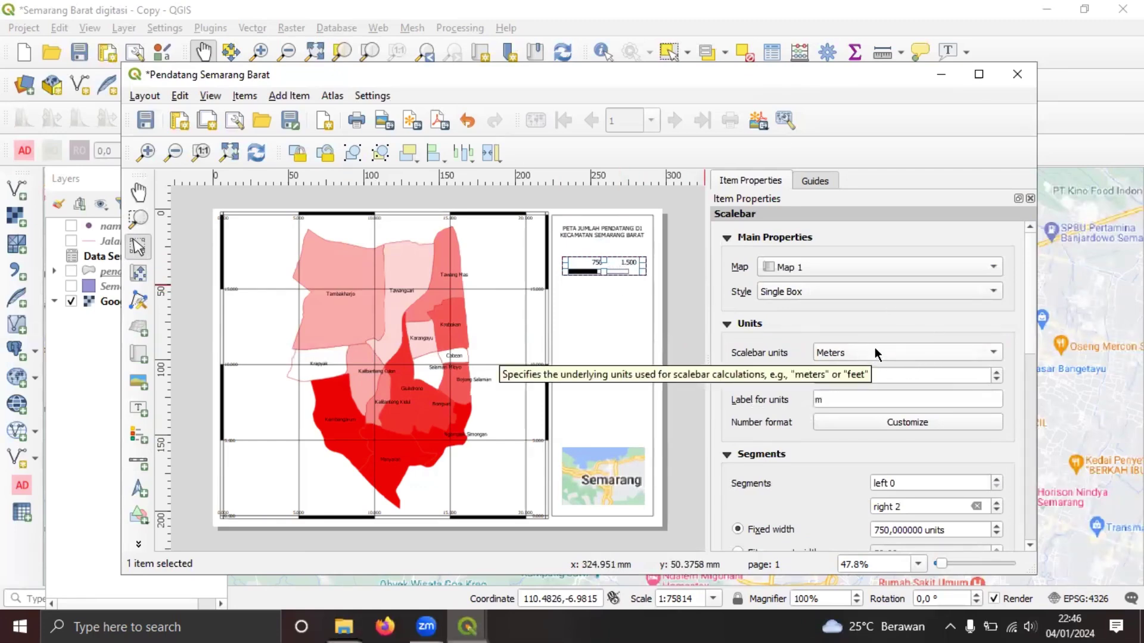
left_click(880, 292)
left_click(868, 306)
left_click(870, 293)
left_click(875, 276)
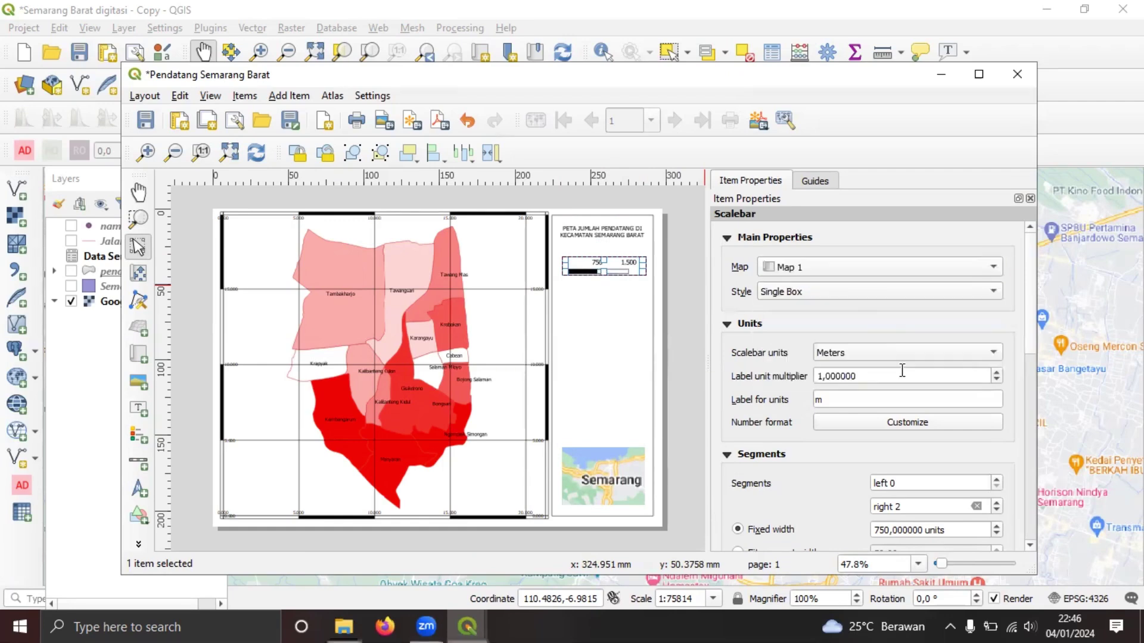
Step: Look through the scale bar's unit, segment and display settings
left_click(888, 354)
left_click(889, 354)
scroll(920, 448, "down", 2)
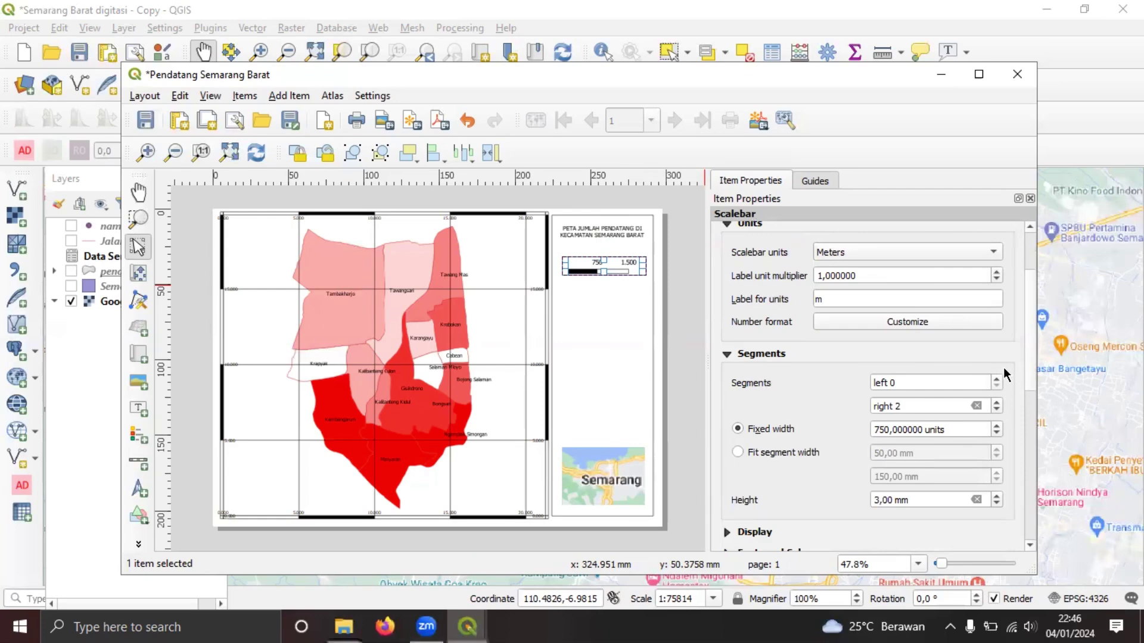
scroll(1013, 446, "down", 5)
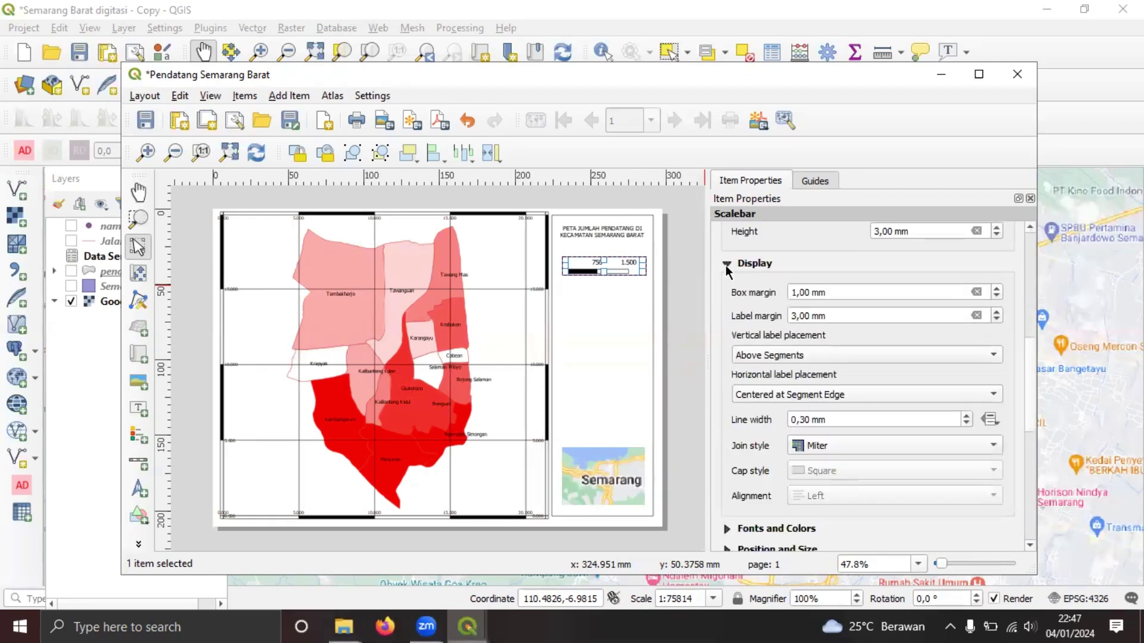
left_click(727, 267)
scroll(833, 268, "up", 5)
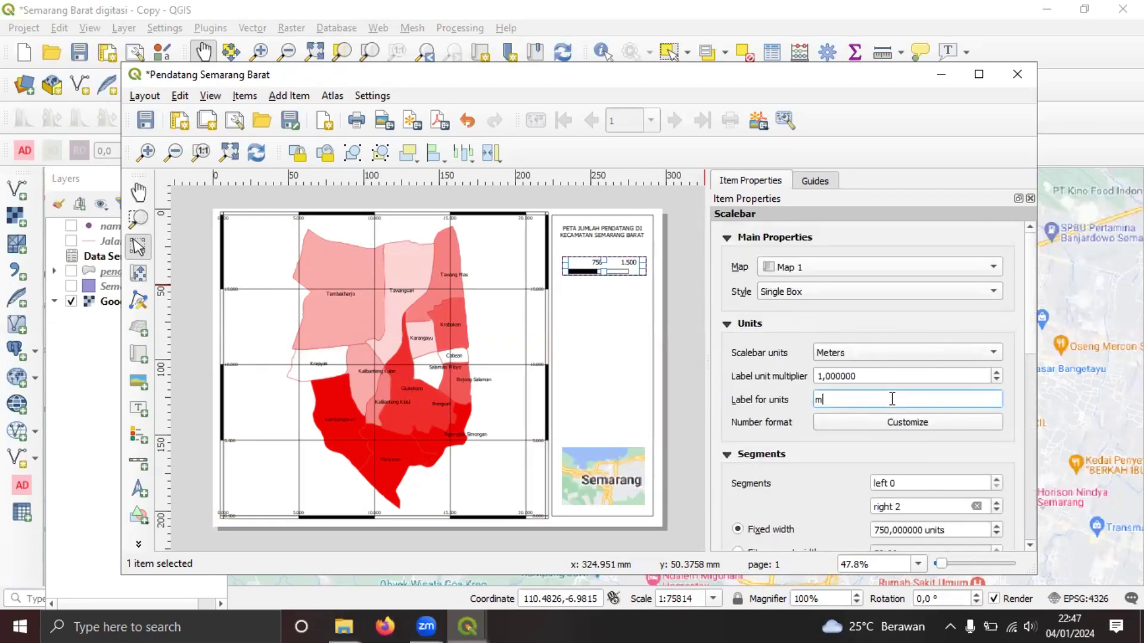
left_click(989, 421)
left_click(736, 222)
left_click(964, 272)
left_click(975, 269)
left_click_drag(1030, 327, 1035, 438)
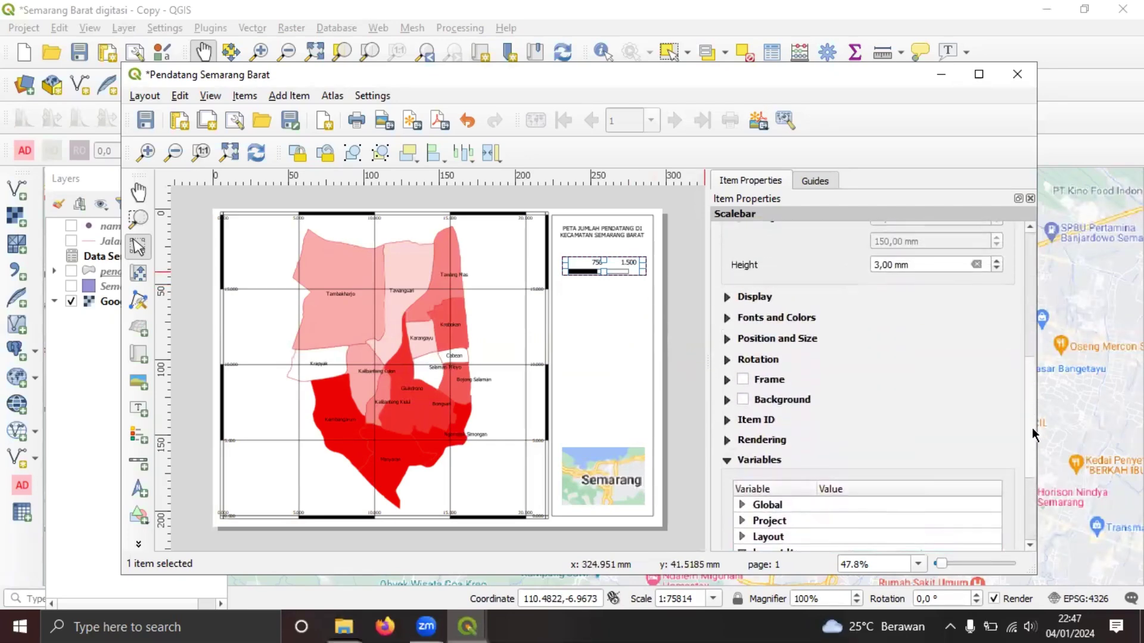
scroll(1035, 438, "up", 1)
scroll(1019, 418, "up", 5)
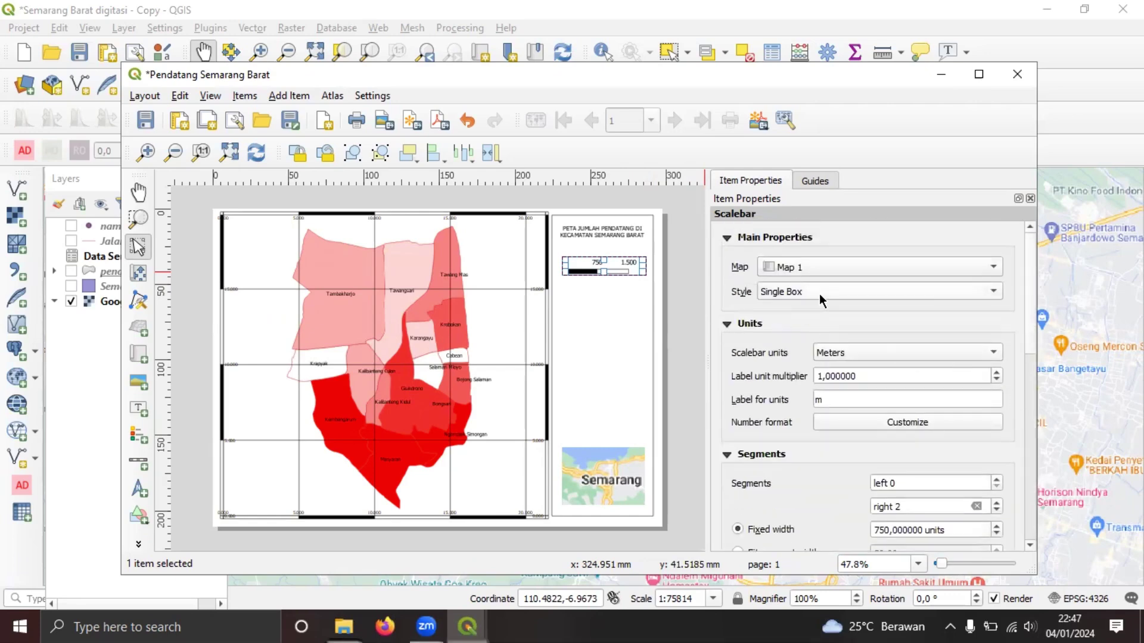
Step: Change the scale bar's style to a numeric ratio and move it up directly beneath the title
left_click(876, 266)
left_click(876, 267)
left_click(846, 291)
left_click(870, 380)
mouse_move(615, 267)
left_mouse_down()
mouse_move(654, 256)
mouse_move(594, 257)
left_mouse_up()
left_click(630, 255)
left_click(629, 255)
Step: Add a "SKALA" label with Center and Middle alignment and place it just before the numeric scale
left_click(138, 408)
type("SKALA")
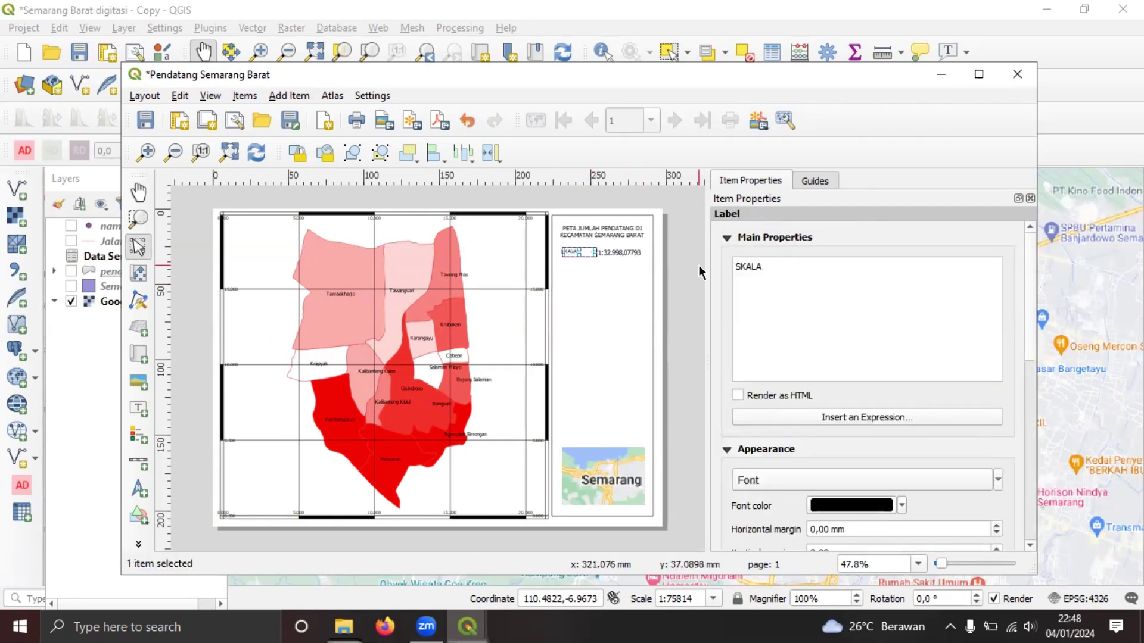
scroll(834, 388, "down", 3)
left_click(779, 428)
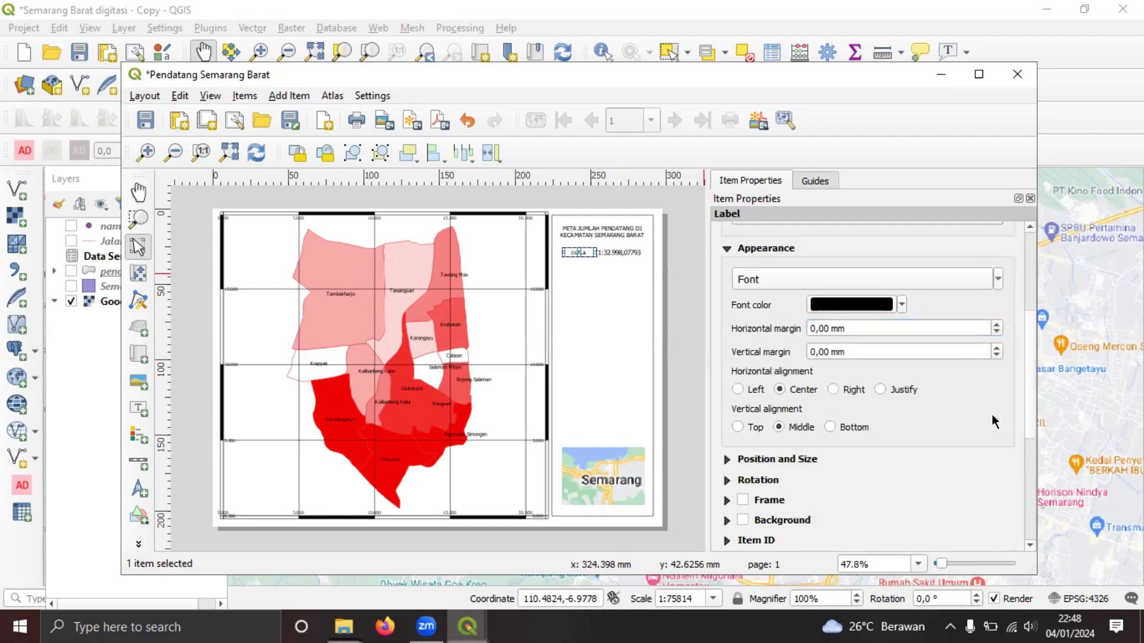
left_click_drag(581, 255, 593, 254)
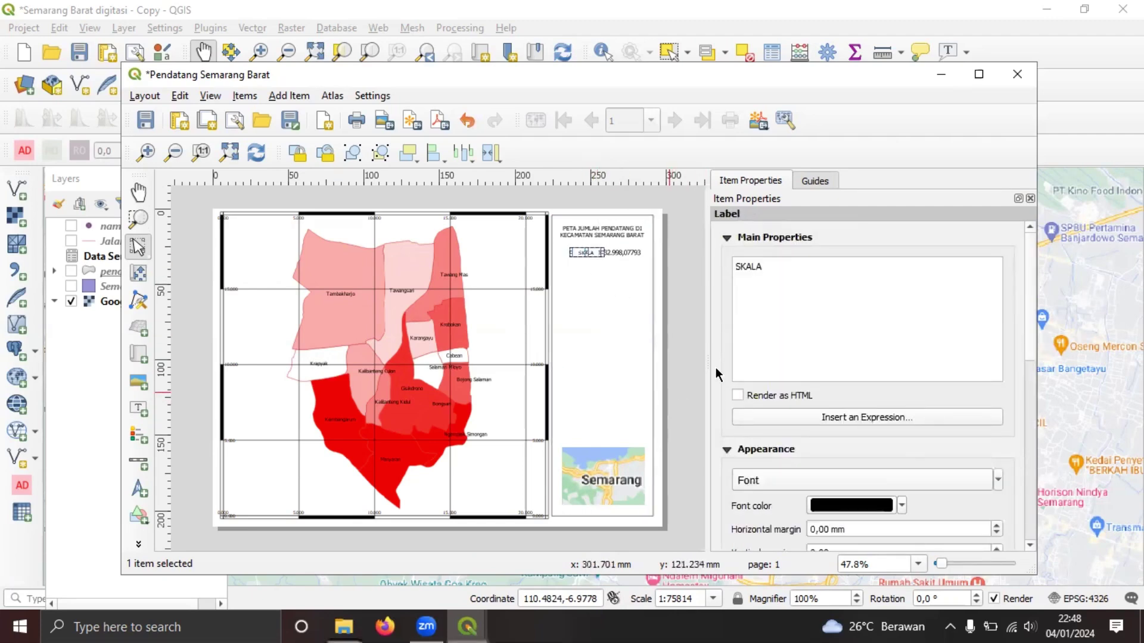
left_click(696, 329)
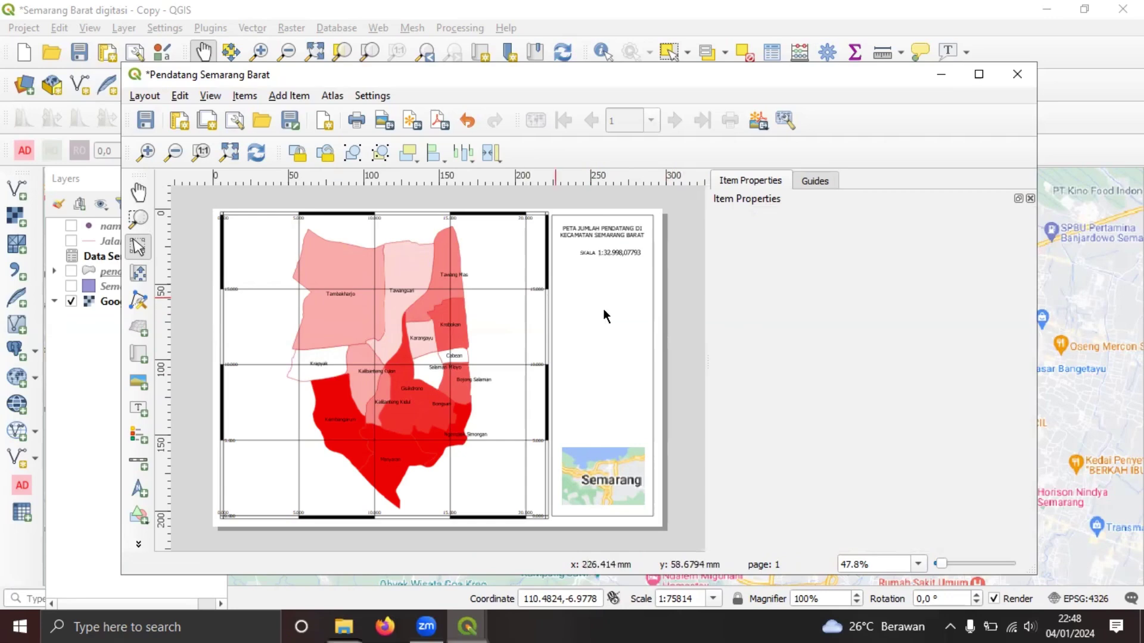
Step: Nudge the numeric scale and its SKALA label to the left so they sit centred under the title
left_click(619, 254)
key("Left")
key("Left")
key("Left")
key("Left")
left_click(581, 249)
key("Left")
key("Left")
key("Left")
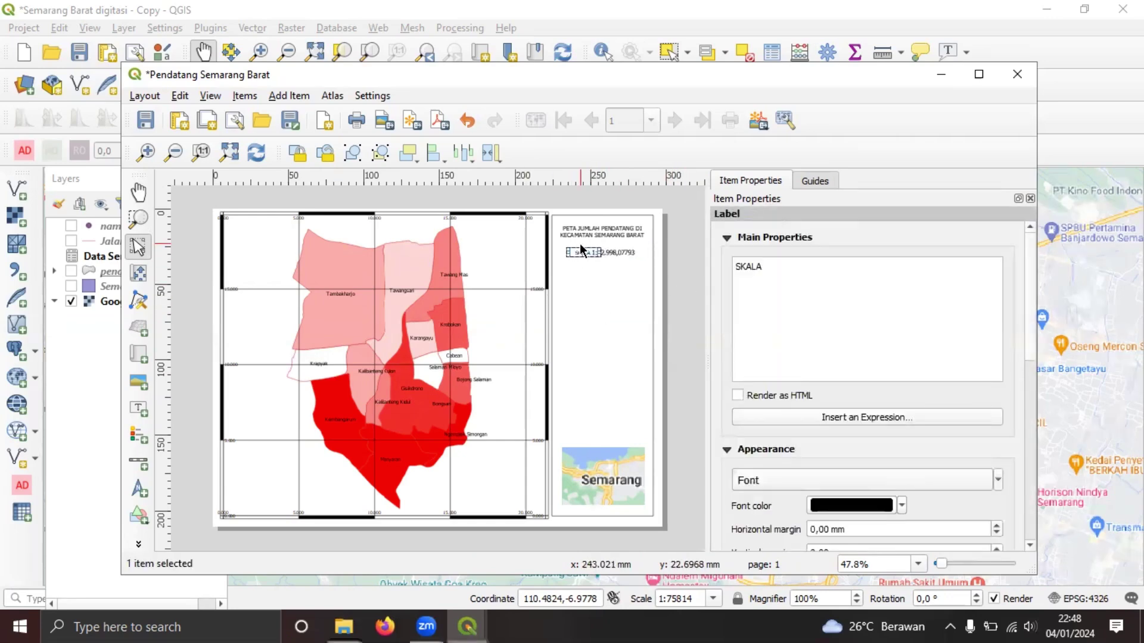
left_click(602, 312)
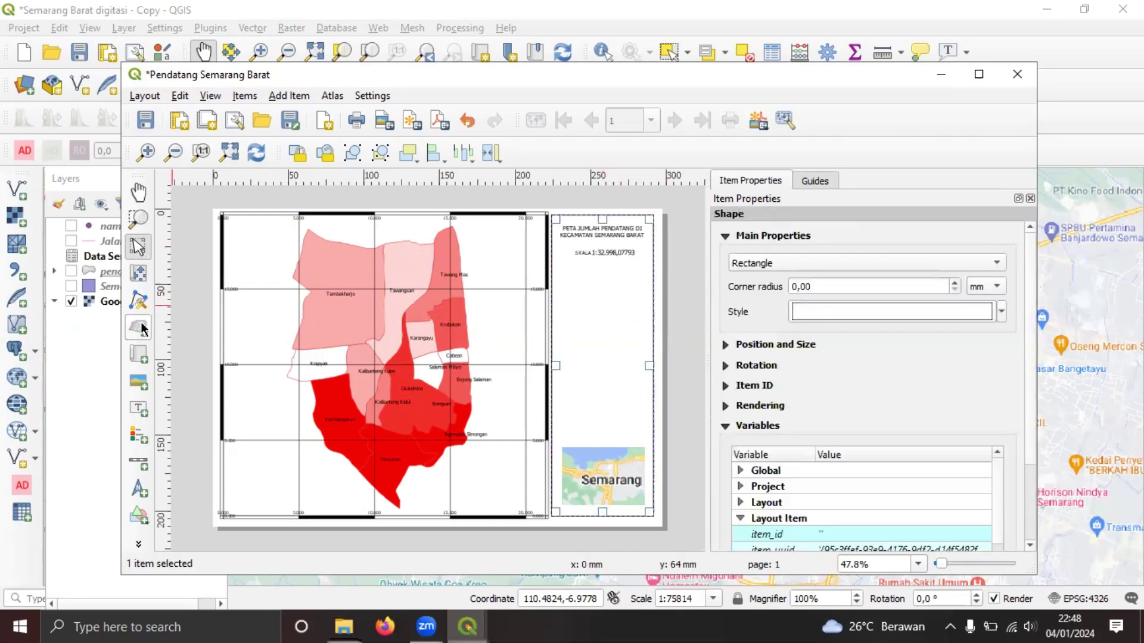
Step: Add a graphical scale bar in meters beneath the numeric scale, with one 750 m segment on each side of zero
left_click(139, 462)
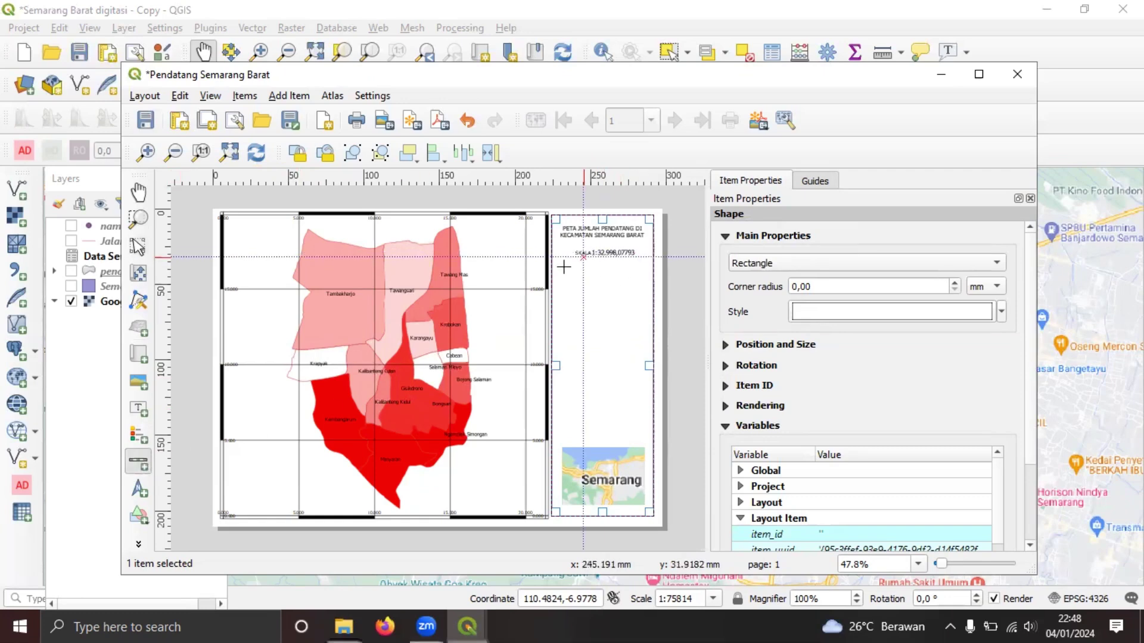
left_click_drag(573, 259, 614, 267)
scroll(968, 402, "down", 5)
scroll(1016, 391, "up", 5)
scroll(999, 415, "down", 3)
scroll(918, 382, "up", 2)
left_click_drag(677, 266, 643, 266)
mouse_move(634, 267)
left_mouse_down()
mouse_move(609, 266)
mouse_move(621, 262)
left_mouse_up()
scroll(922, 382, "down", 1)
scroll(915, 406, "down", 1)
left_click(655, 286)
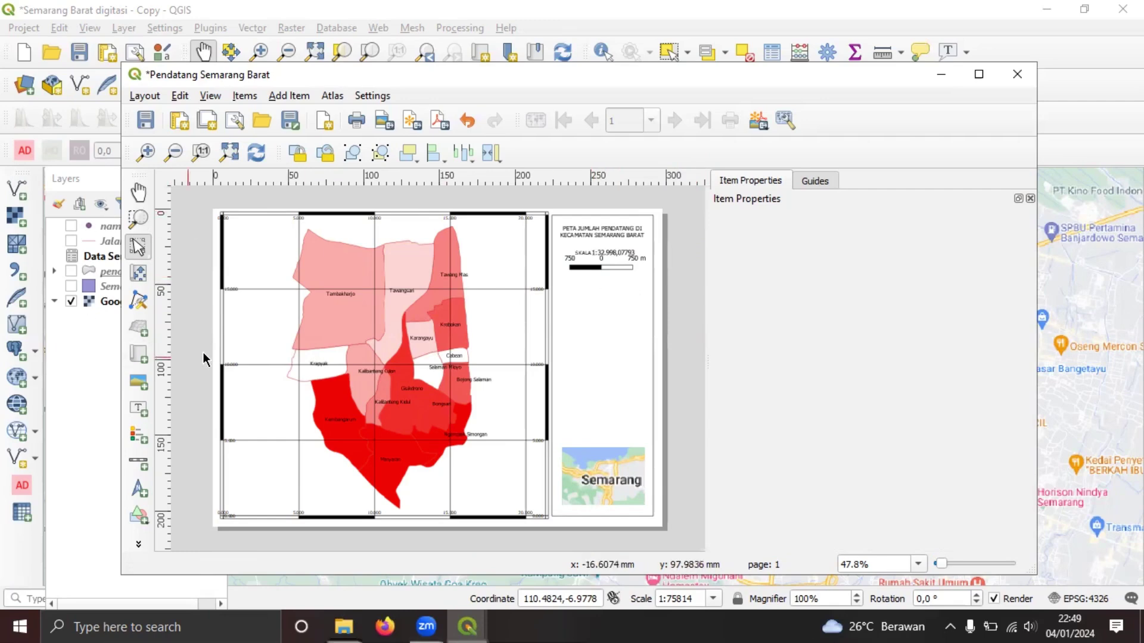
Step: Add a legend for Map 1 beneath the scale bar and turn off its Auto update option
left_click(139, 436)
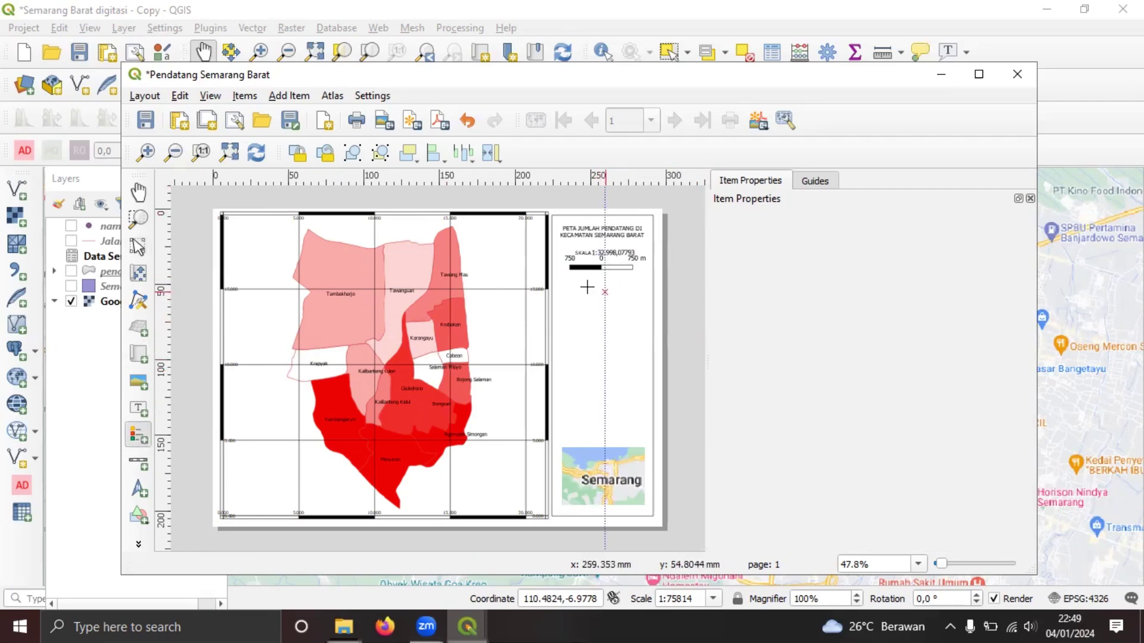
left_click_drag(563, 279, 638, 357)
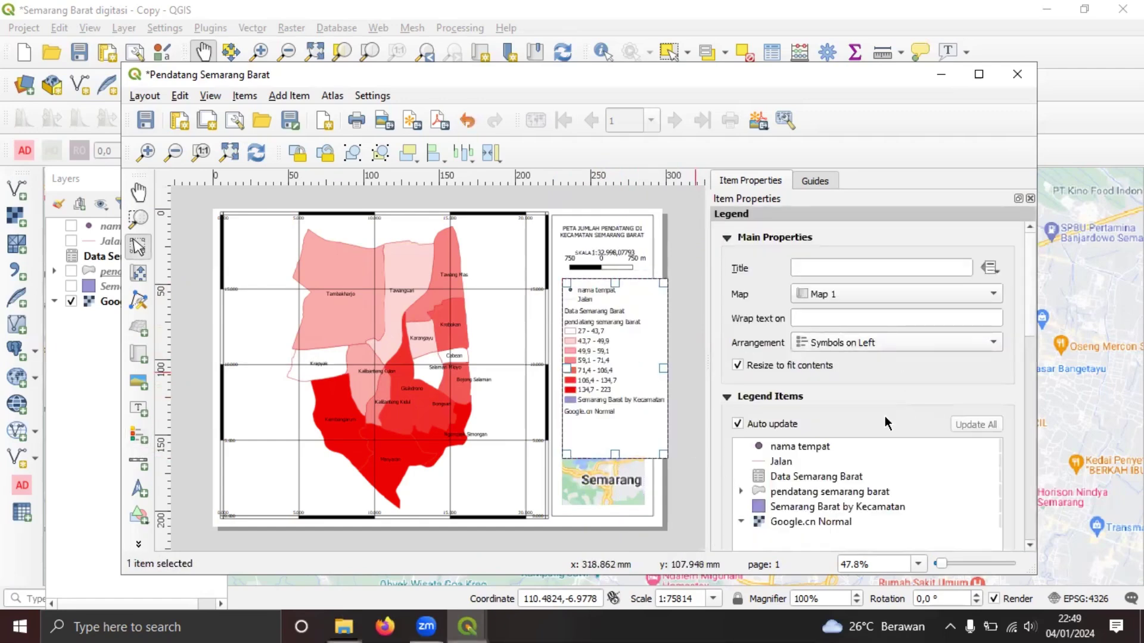
left_click(835, 424)
scroll(937, 377, "down", 5)
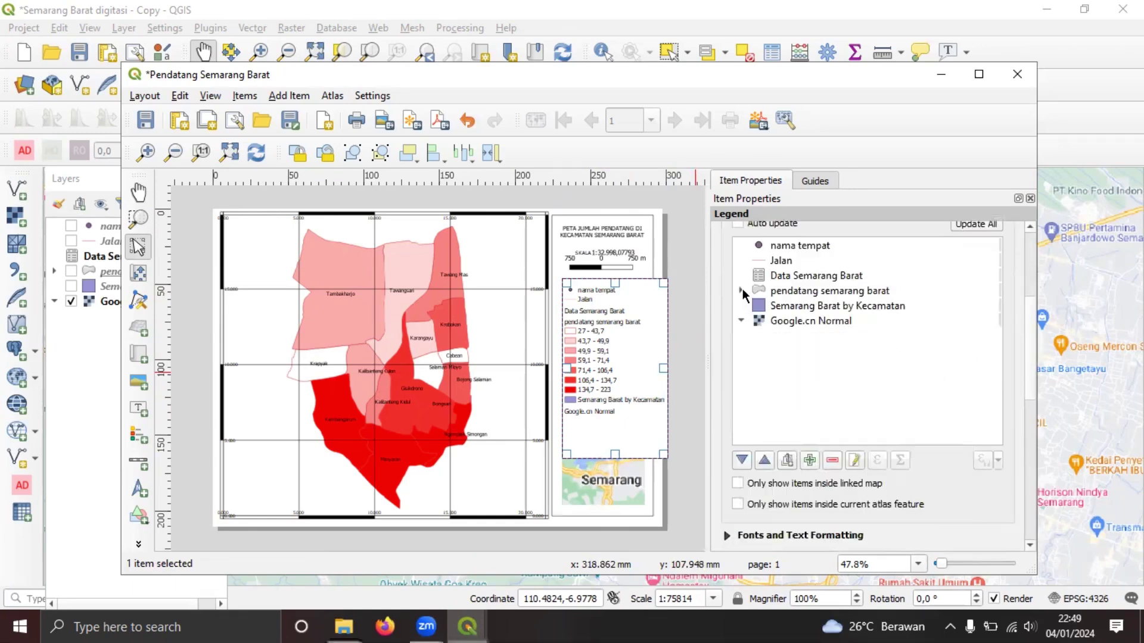
Step: Remove the nama tempat, Jalan and Data Semarang Barat entries from the legend items
left_click(742, 290)
left_click(814, 277)
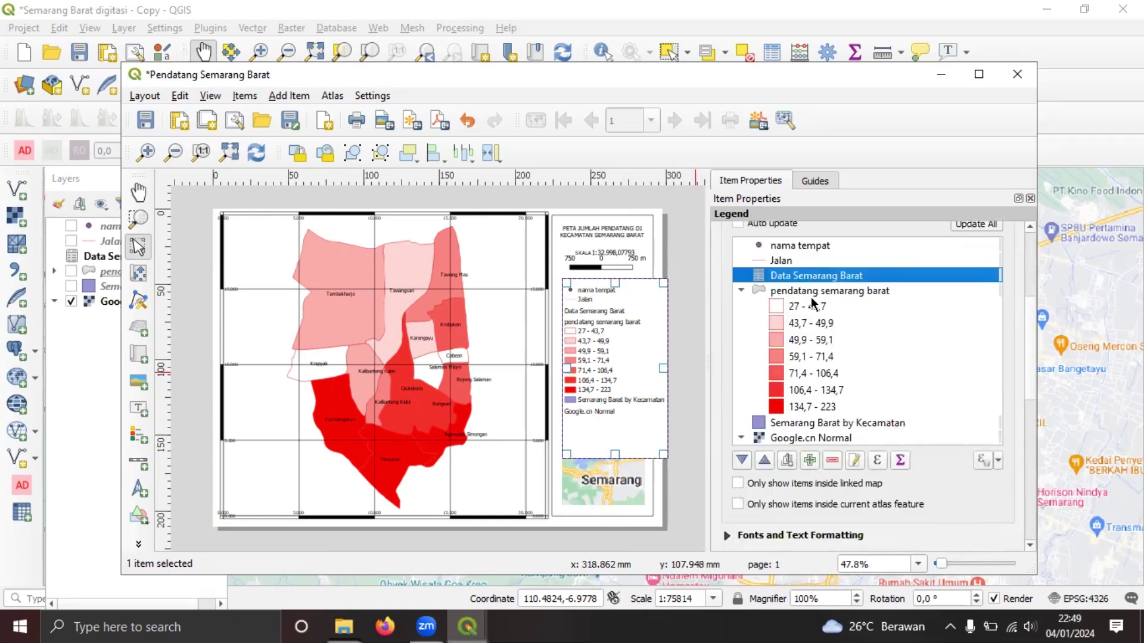
left_click(808, 248)
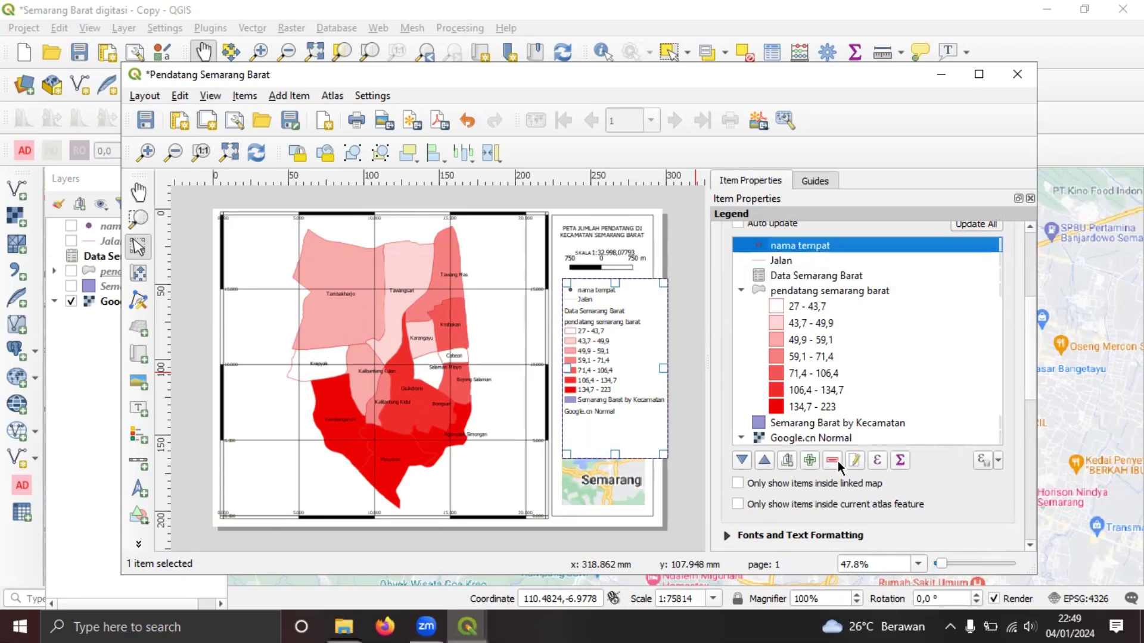
left_click(837, 460)
left_click(800, 247)
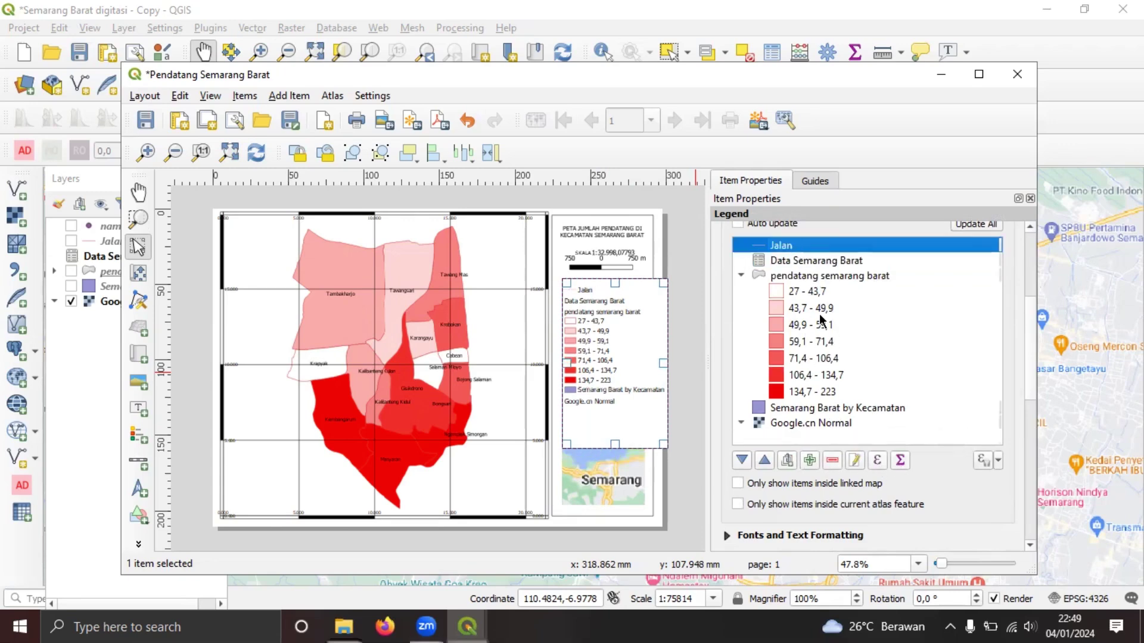
left_click(832, 460)
left_click(804, 246)
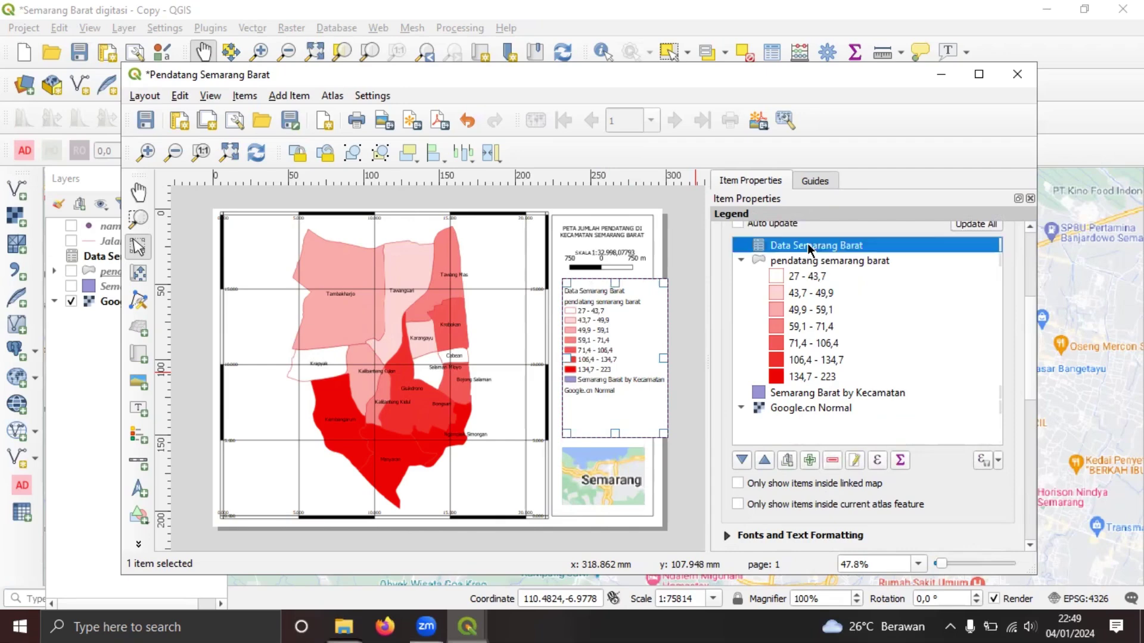
left_click(832, 462)
Step: Remove the Semarang Barat by Kecamatan and Google.cn Normal entries so the legend keeps only the newcomer classes
left_click(795, 379)
left_click(833, 461)
left_click(812, 379)
left_click(831, 462)
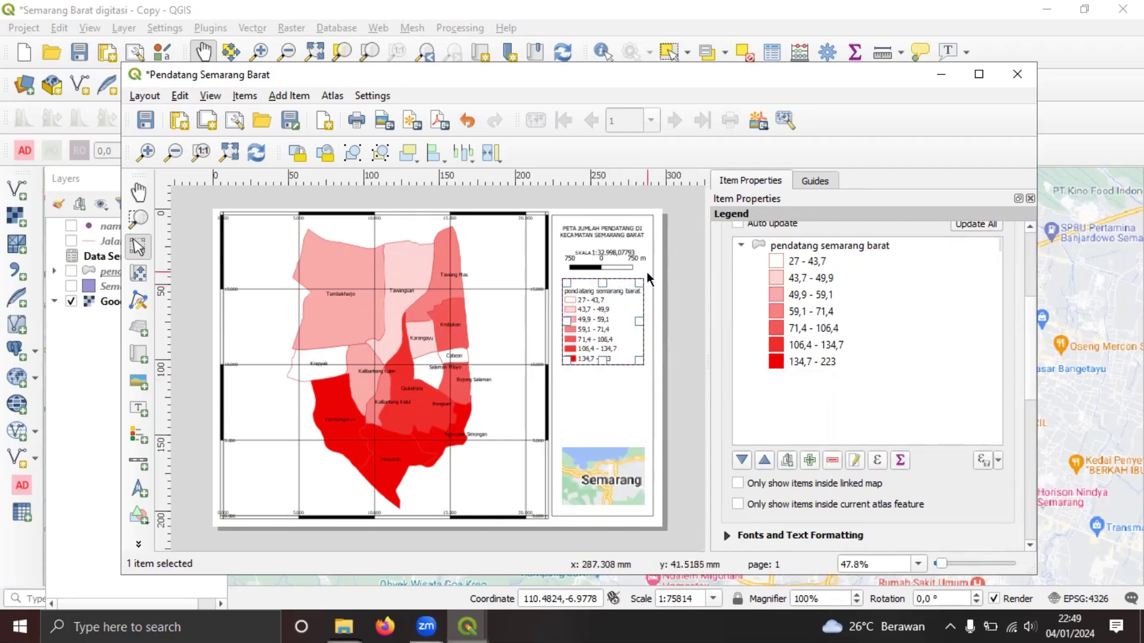
Step: Rename the legend's pendatang semarang barat heading to "KETERANGAN"
double_click(858, 245)
type("KETER")
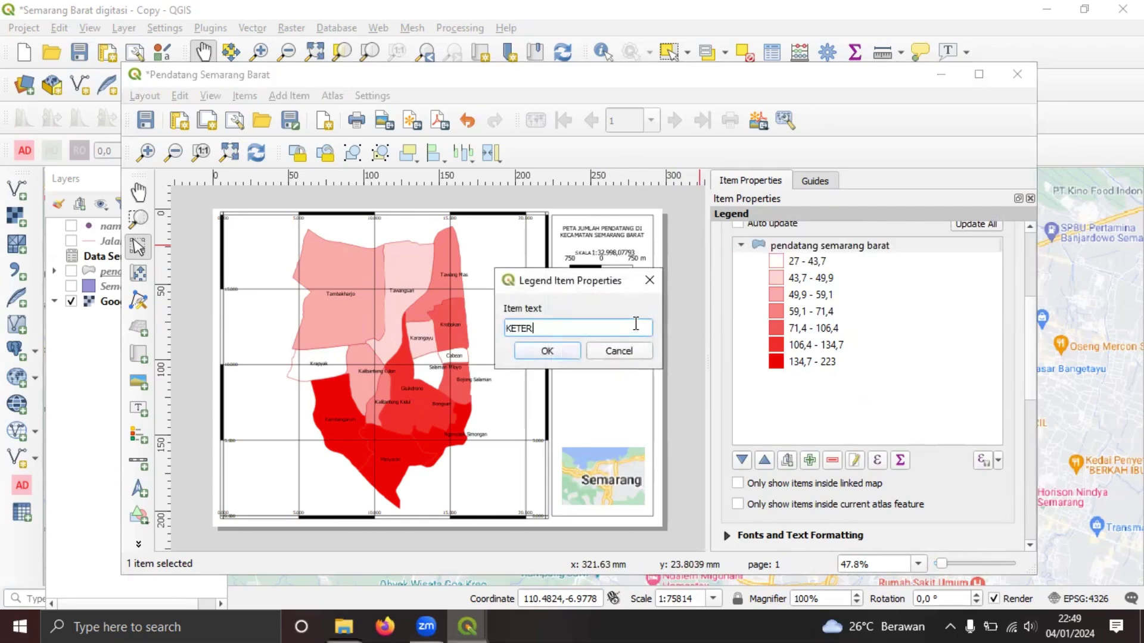
key("Return")
Step: Centre the KETERANGAN heading and increase the vertical spacing between the legend's class entries
scroll(838, 434, "down", 3)
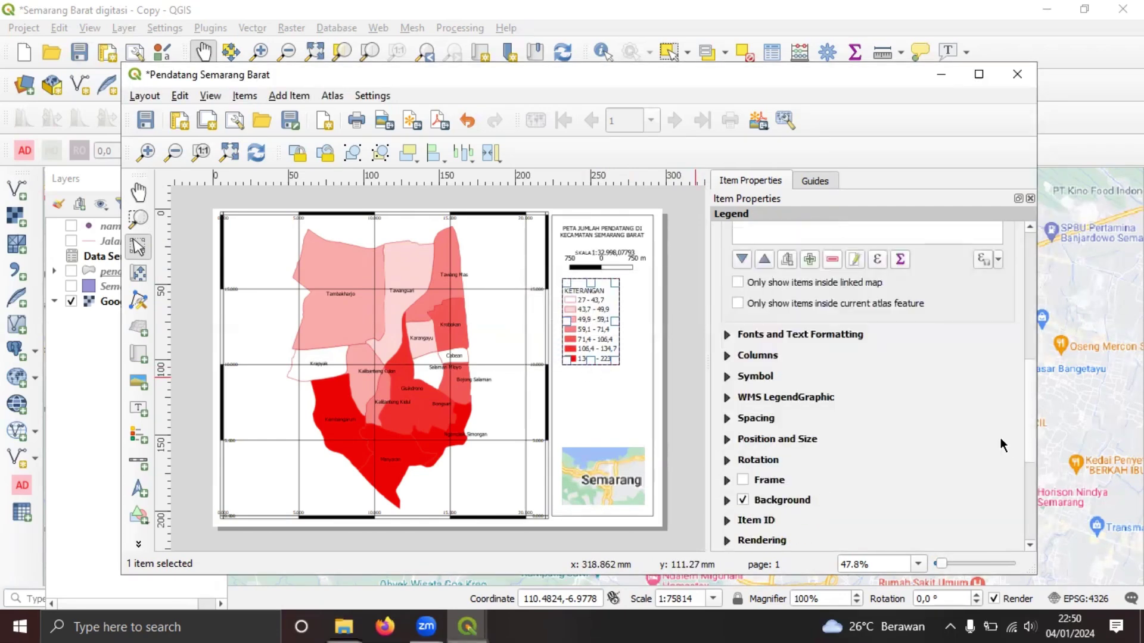
left_click(822, 331)
left_click(900, 370)
left_click(905, 384)
left_click(894, 438)
left_click(885, 453)
scroll(992, 454, "down", 3)
left_click(756, 426)
left_click(919, 379)
scroll(919, 438, "up", 3)
Step: Move the legend slightly to the right beneath the scale bar and keep it selected
left_click_drag(601, 331, 616, 331)
left_click(686, 361)
left_click(613, 377)
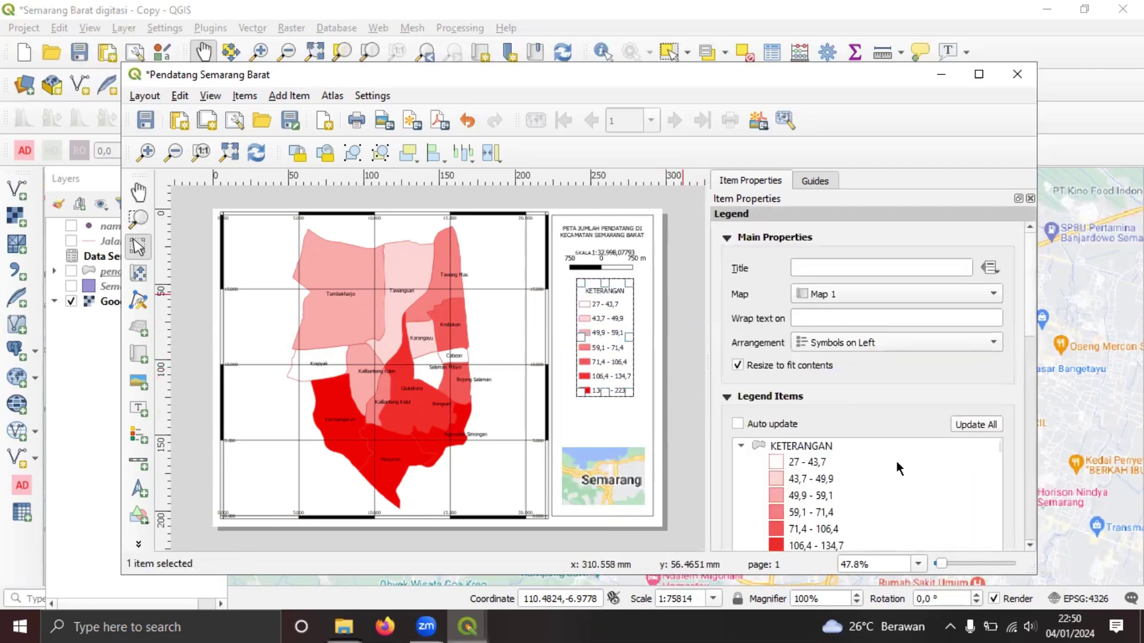
Step: Append "Orang" to the first three legend class labels: 27 - 43,7, 43,7 - 49,9 and 49,9 - 59,1
scroll(834, 387, "down", 3)
left_click(833, 313)
double_click(834, 316)
type("Orang")
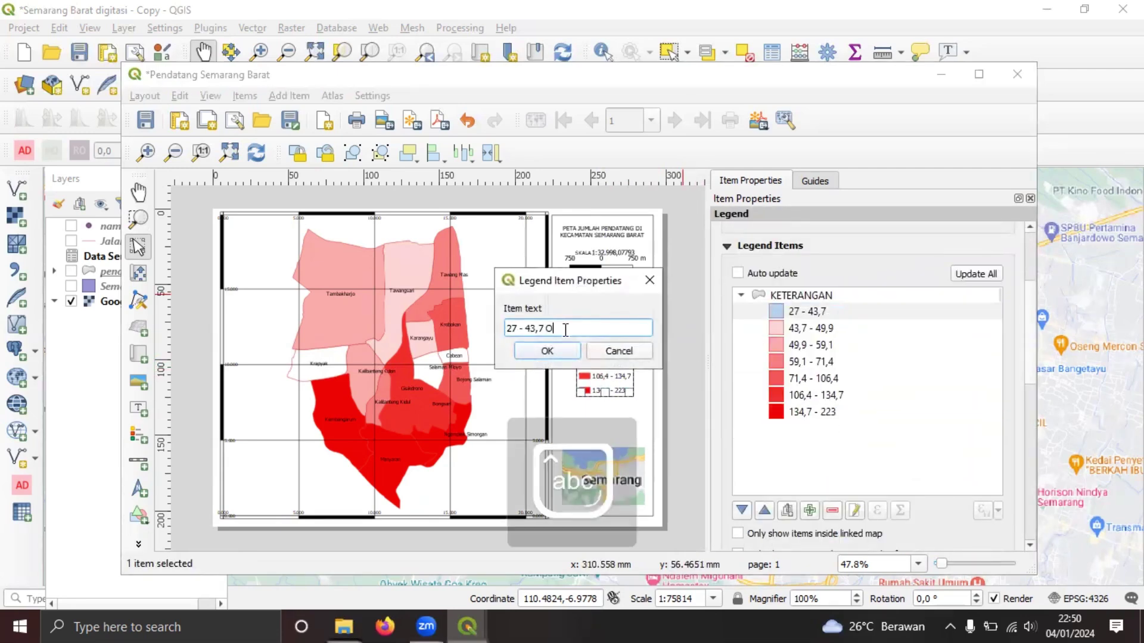
key("Return")
left_click(846, 329)
double_click(846, 329)
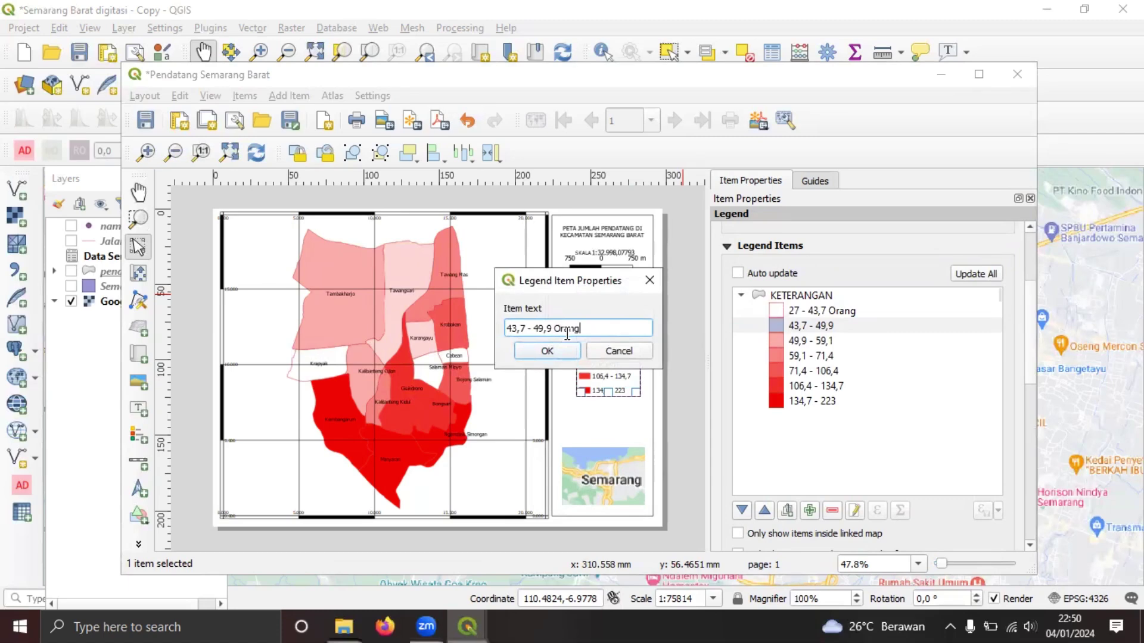
type("Orang")
key("Return")
left_click(816, 341)
double_click(816, 341)
type("Orang")
key("Return")
Step: Append "Orang" to the four remaining class labels, from 59,1 - 71,4 to 134,7 - 223, and centre the legend beneath the scale bar
double_click(853, 359)
type("Orang")
key("Return")
double_click(853, 370)
type("Orang")
left_click(525, 352)
double_click(852, 385)
left_click(587, 328)
type("Orang")
key("Return")
double_click(850, 401)
left_click(587, 323)
type("Orang")
key("Return")
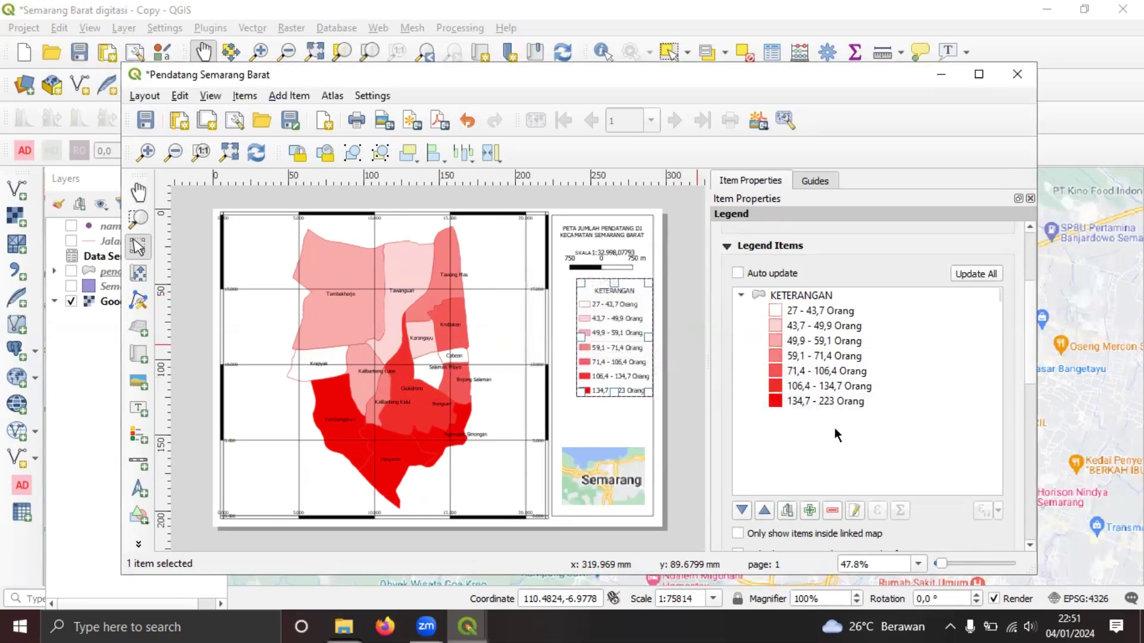
left_click(692, 412)
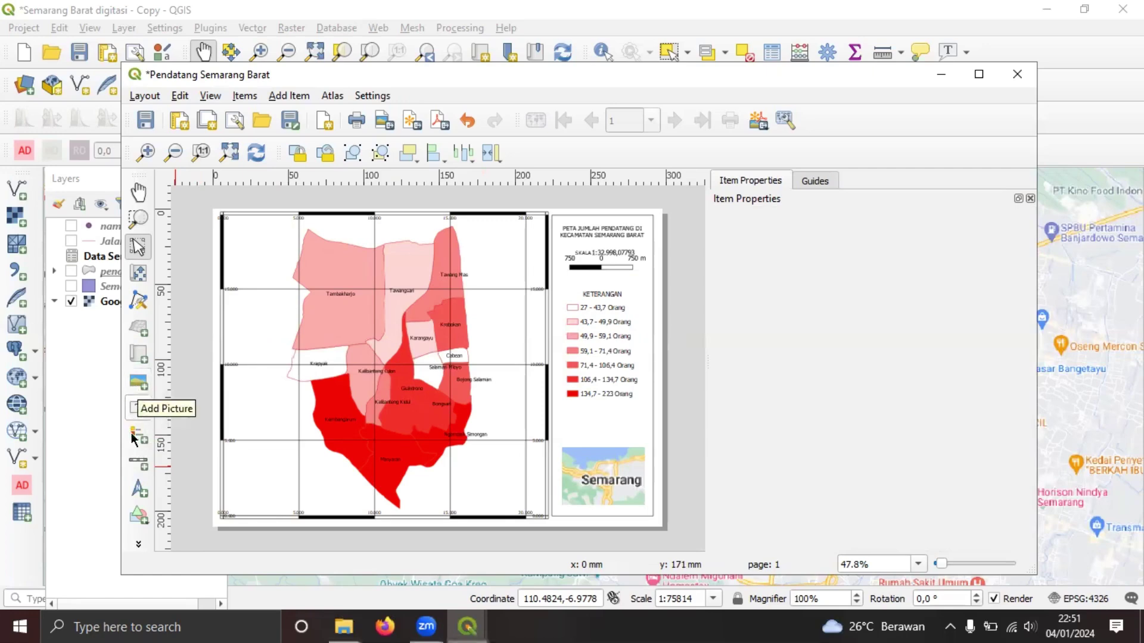
Step: Add a north arrow about 32 by 22 mm between the legend and the inset map, with its reference point at the centre
left_click(139, 488)
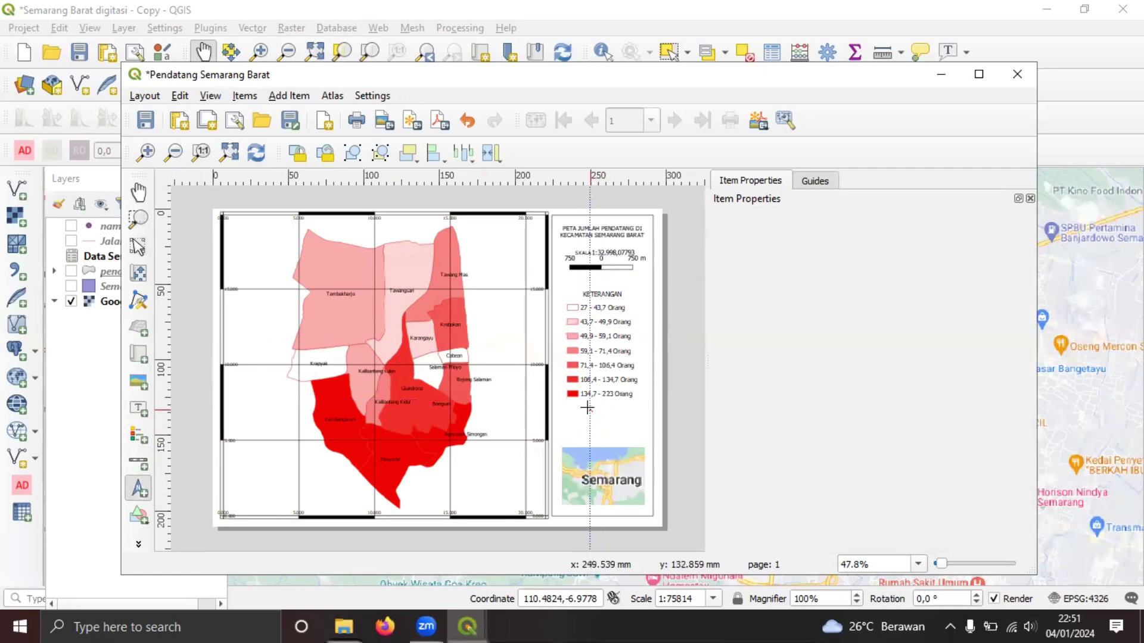
left_click_drag(587, 411, 632, 442)
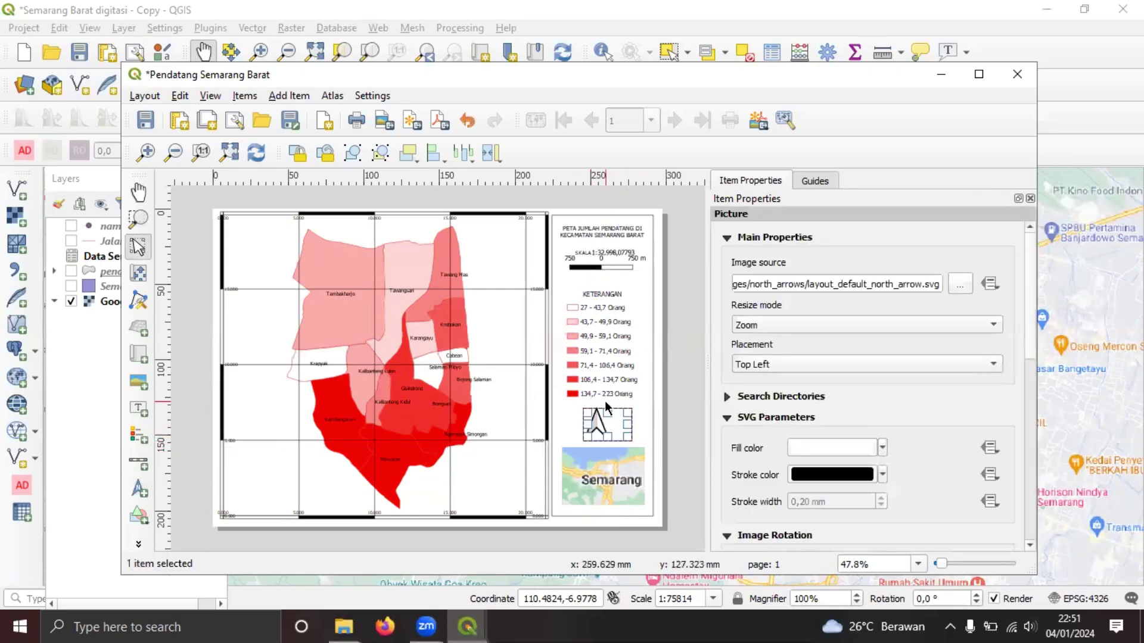
scroll(1015, 388, "down", 5)
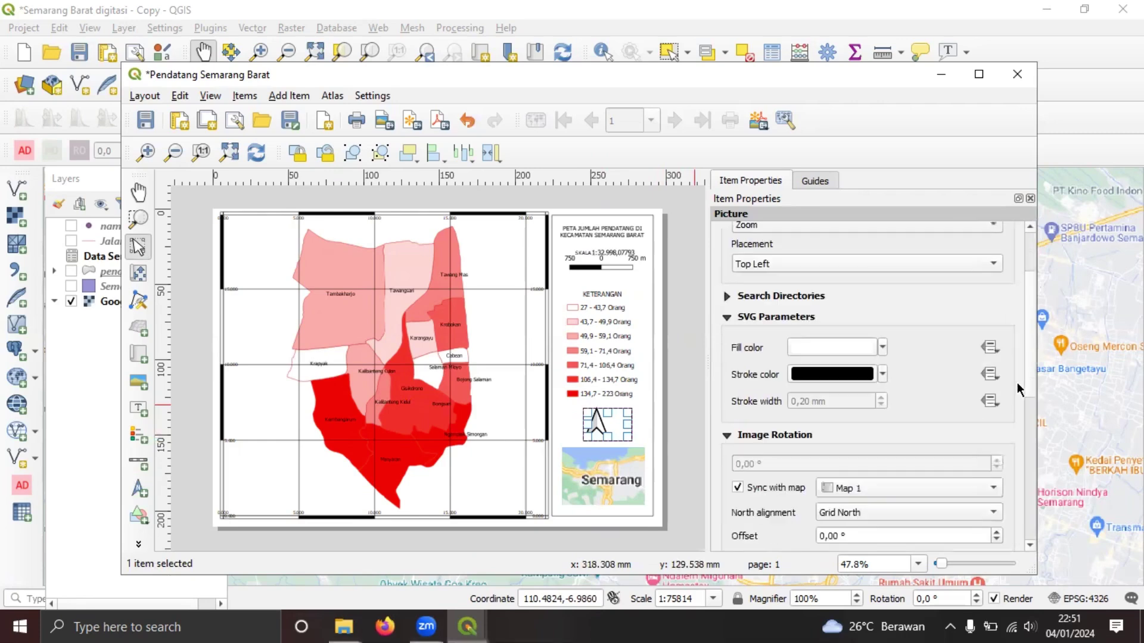
scroll(1006, 389, "down", 2)
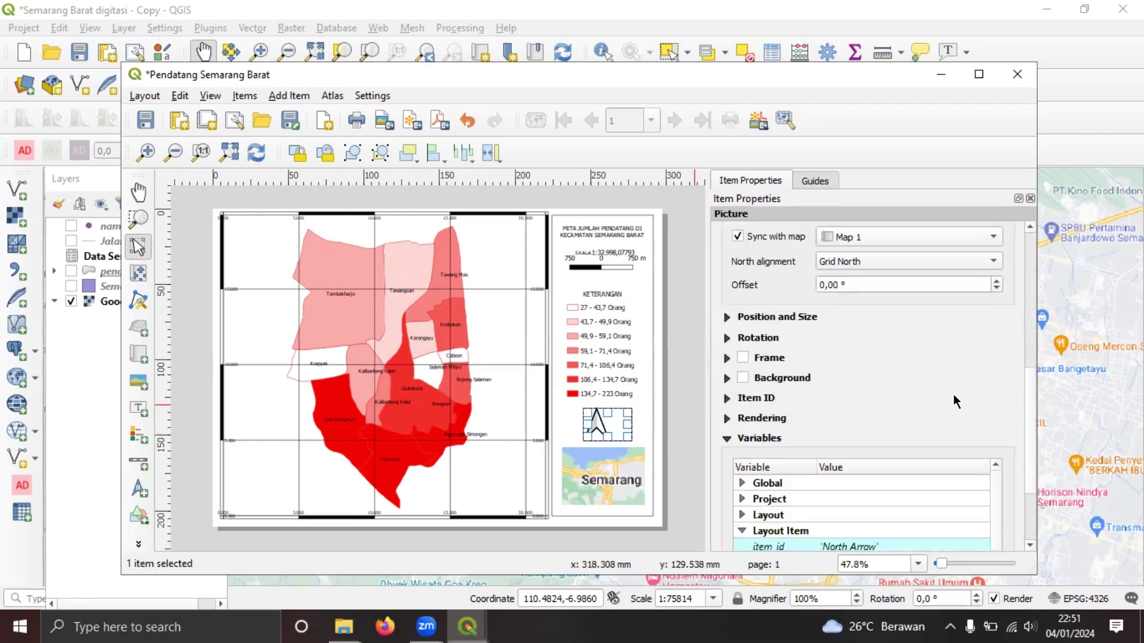
left_click(728, 317)
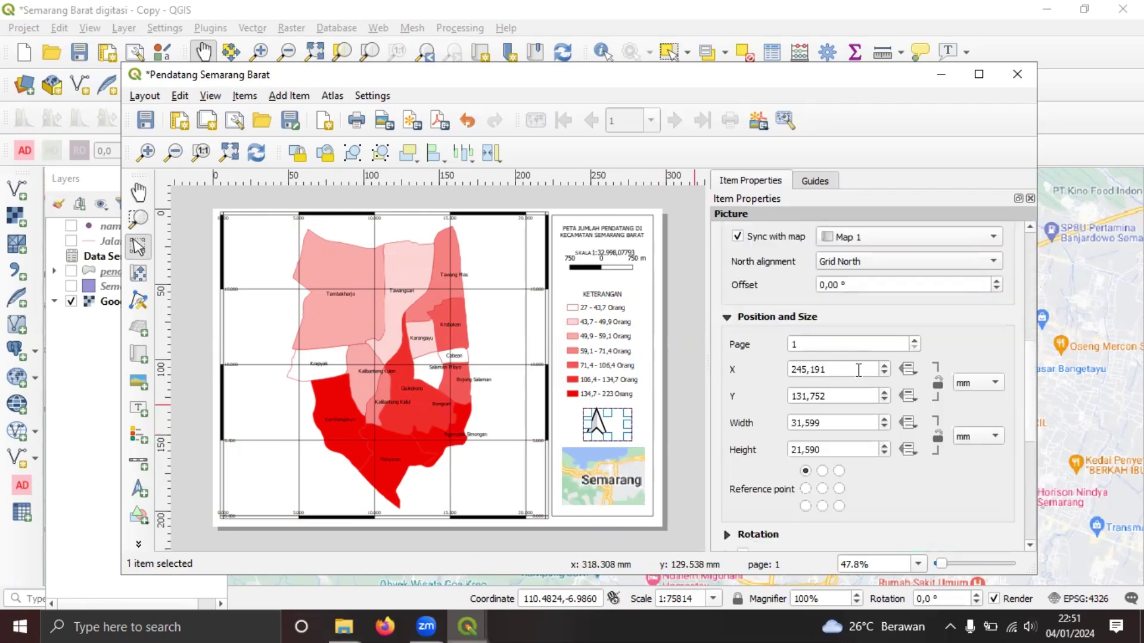
left_click(823, 489)
left_click(822, 471)
left_click(822, 489)
scroll(1035, 331, "up", 4)
scroll(1035, 330, "up", 3)
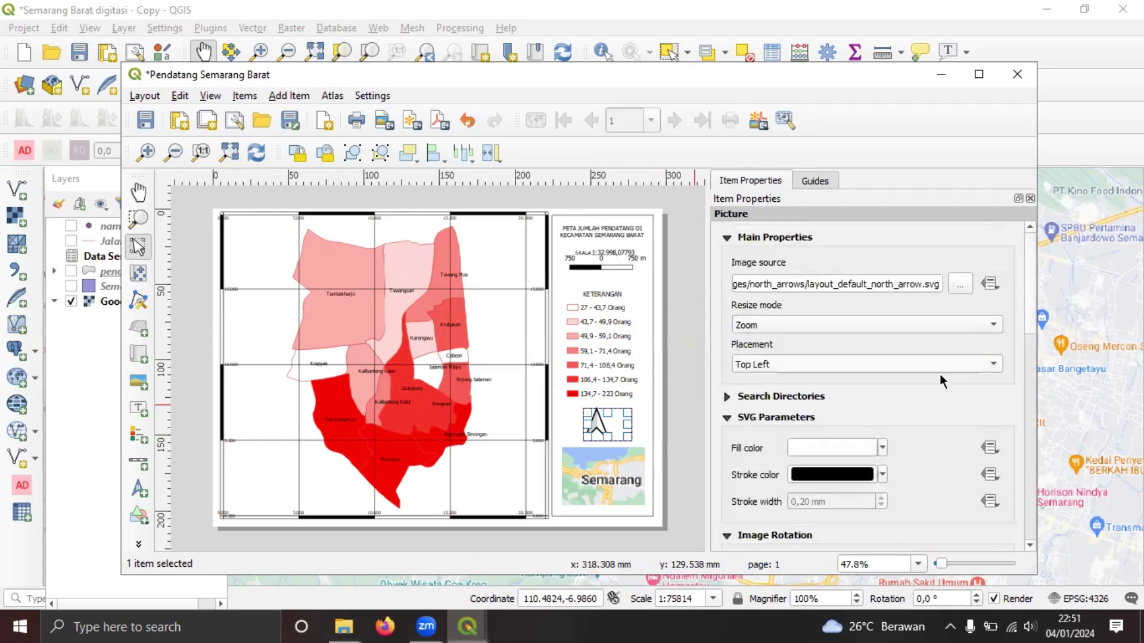
Step: Narrow the north arrow's frame and centre it between the legend and the inset map
left_click_drag(631, 424, 608, 428)
left_click(642, 432)
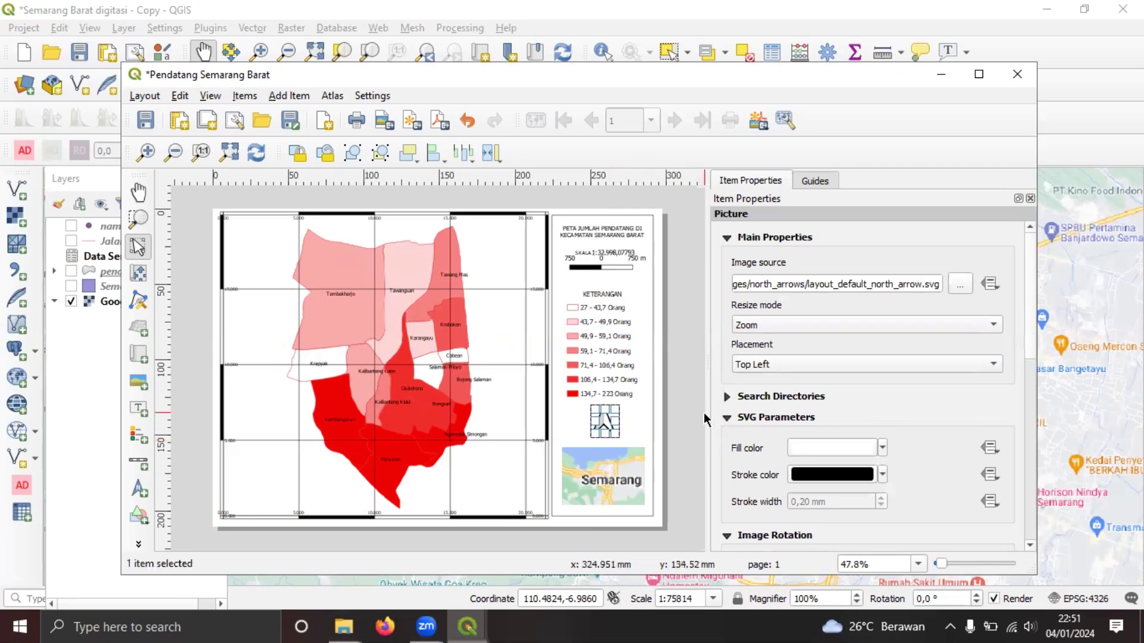
left_click(705, 419)
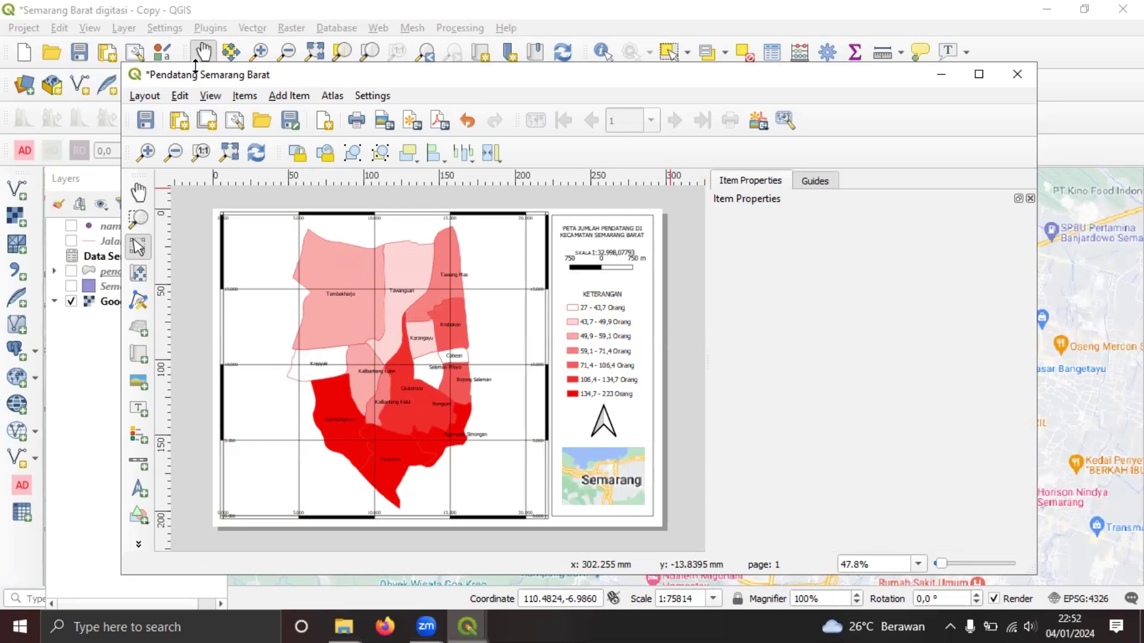
Step: Export the layout as a PNG image named "Pendatang Semarang Barat" in the Semarang Barat folder at 300 dpi
left_click(160, 96)
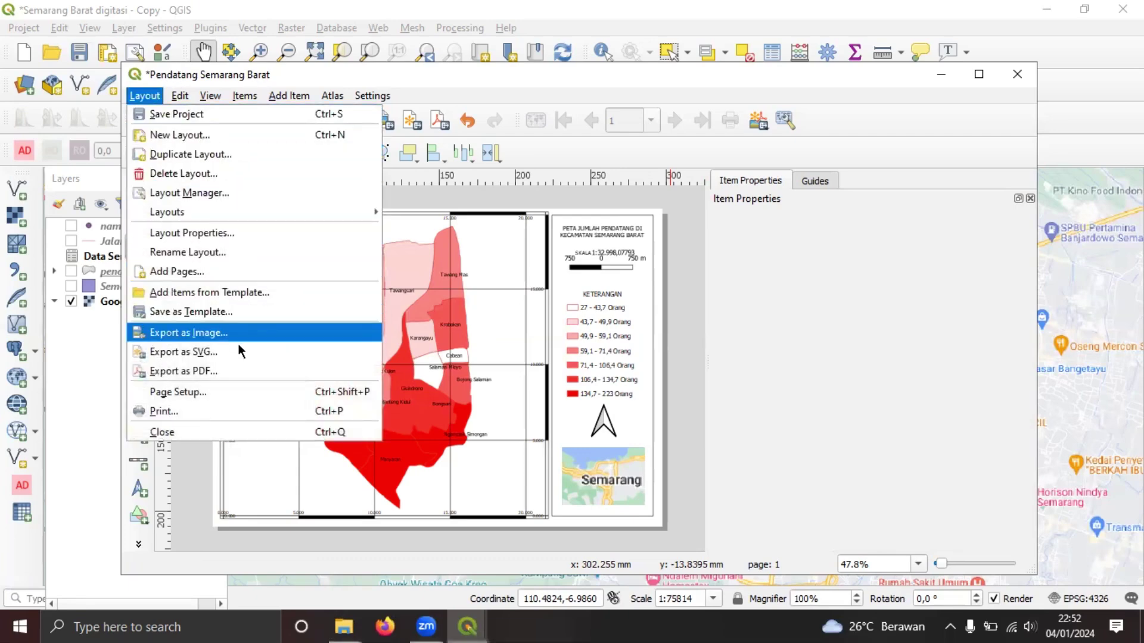
left_click(265, 337)
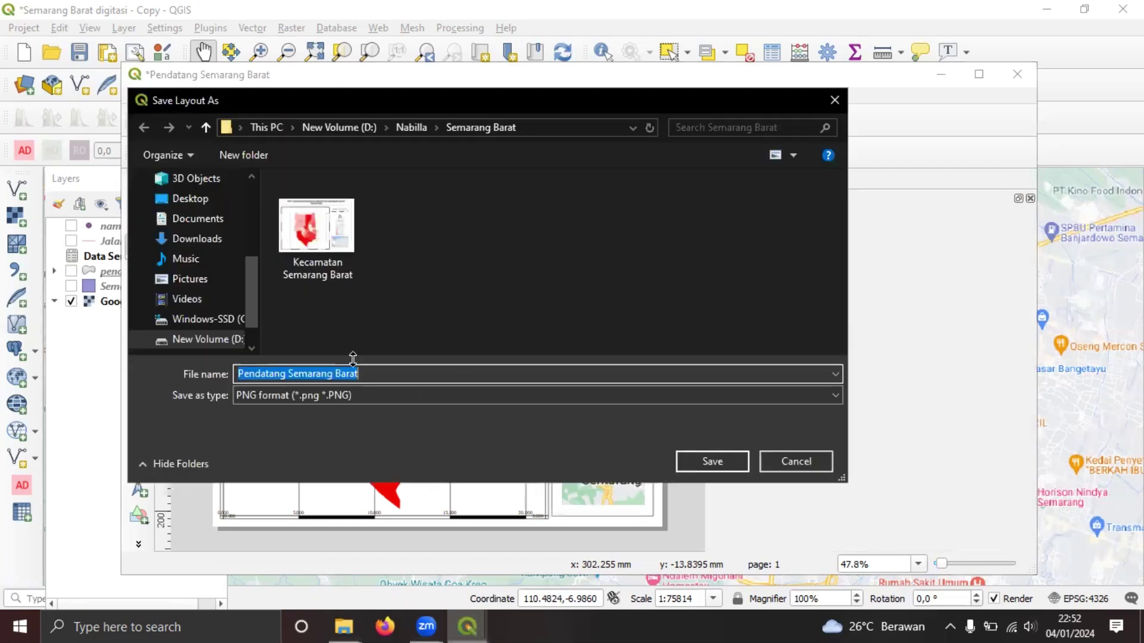
left_click(709, 461)
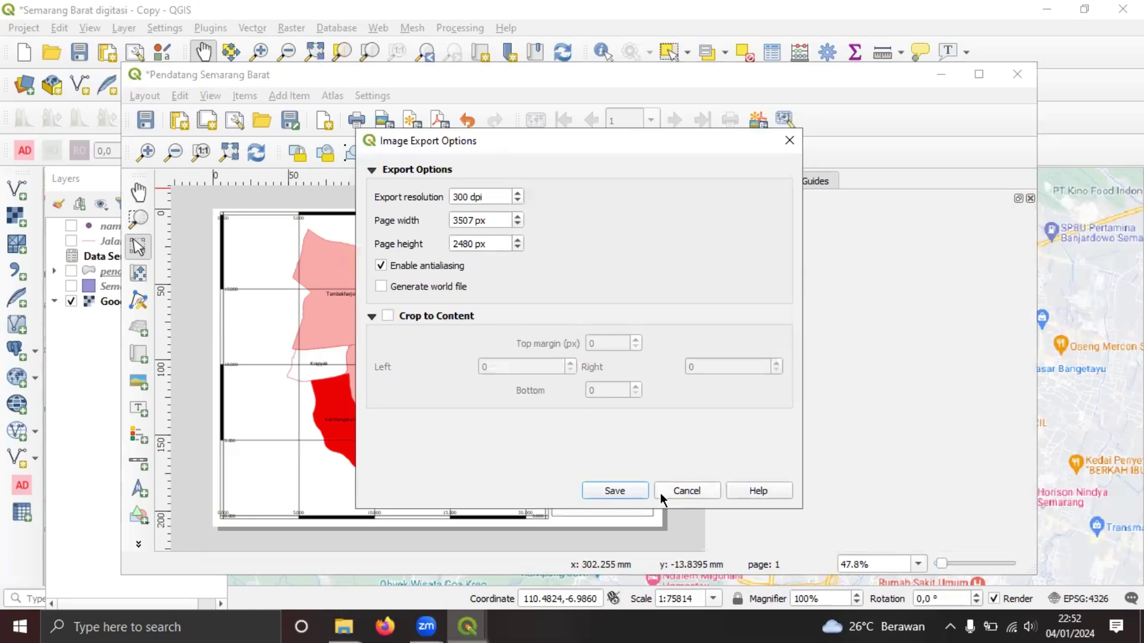
left_click(630, 491)
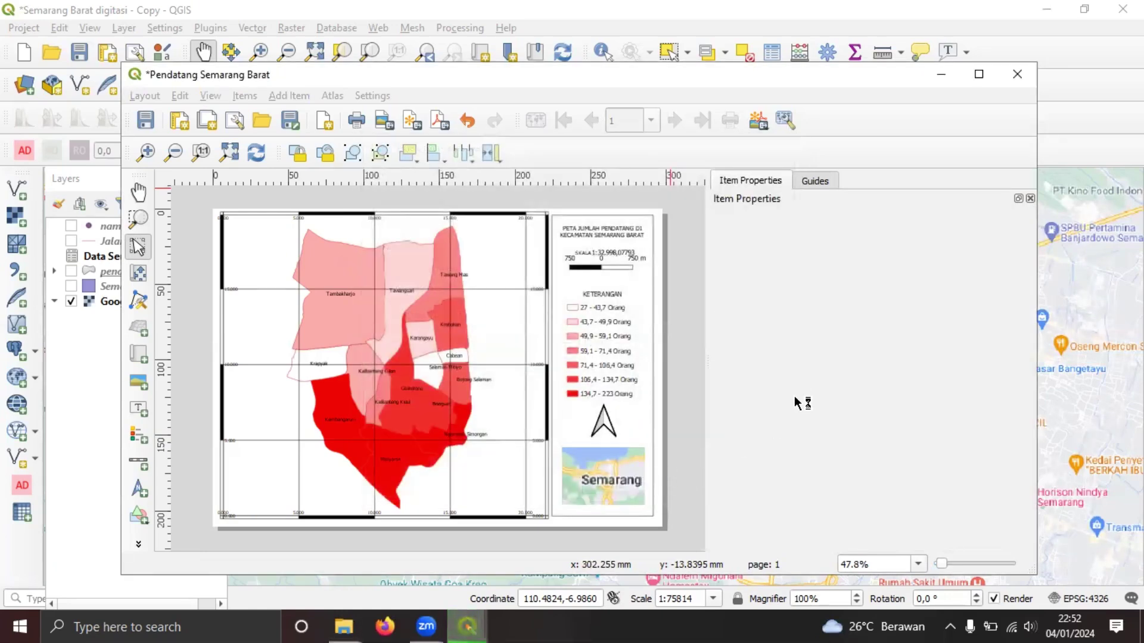